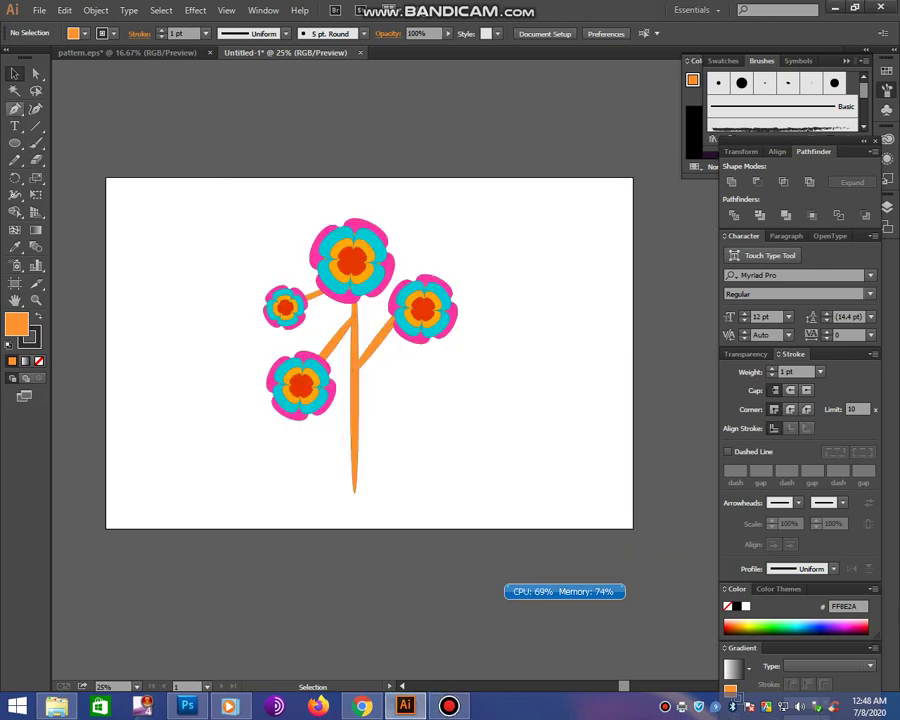
- Draw a freehand hill outline rising from lower left to upper right with the Paintbrush
click(15, 177)
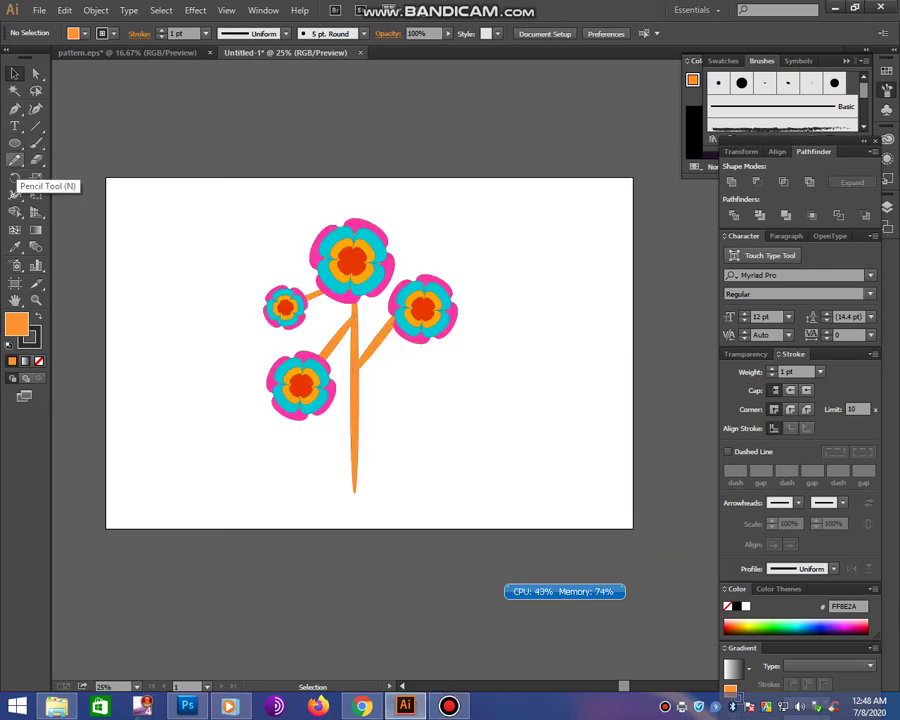
click(36, 143)
drag(139, 492, 254, 472)
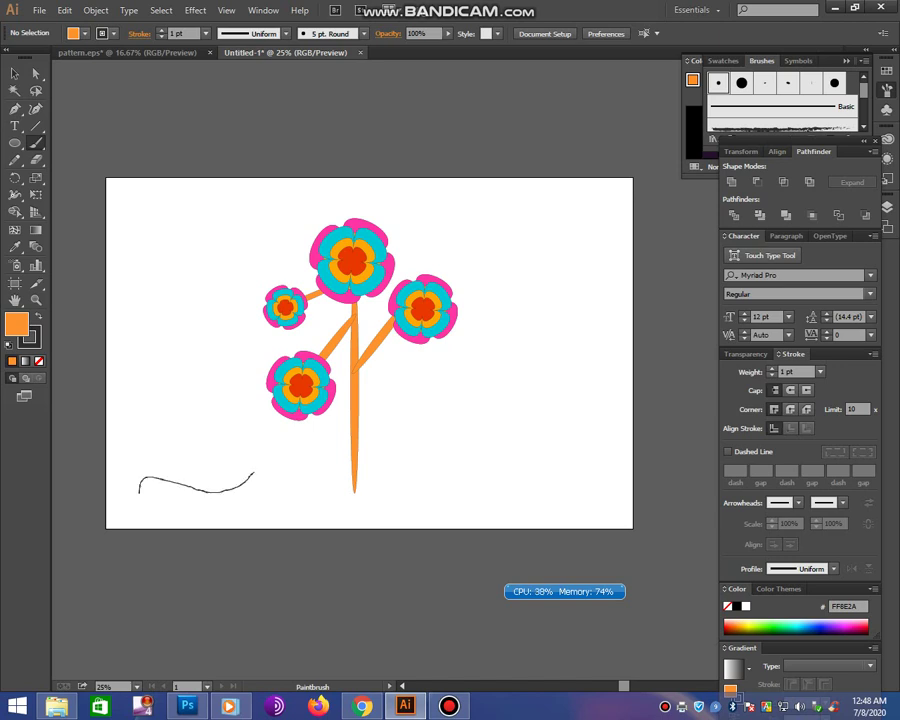
mouse_move(401, 451)
mouse_down()
mouse_move(486, 362)
mouse_move(606, 281)
mouse_move(644, 484)
mouse_up()
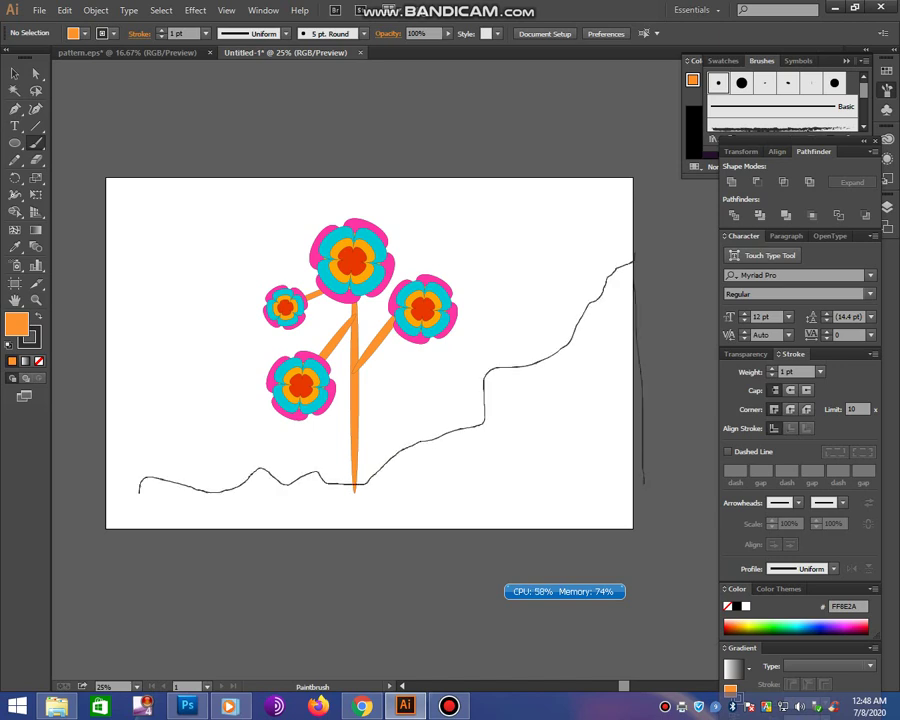
drag(598, 528, 192, 530)
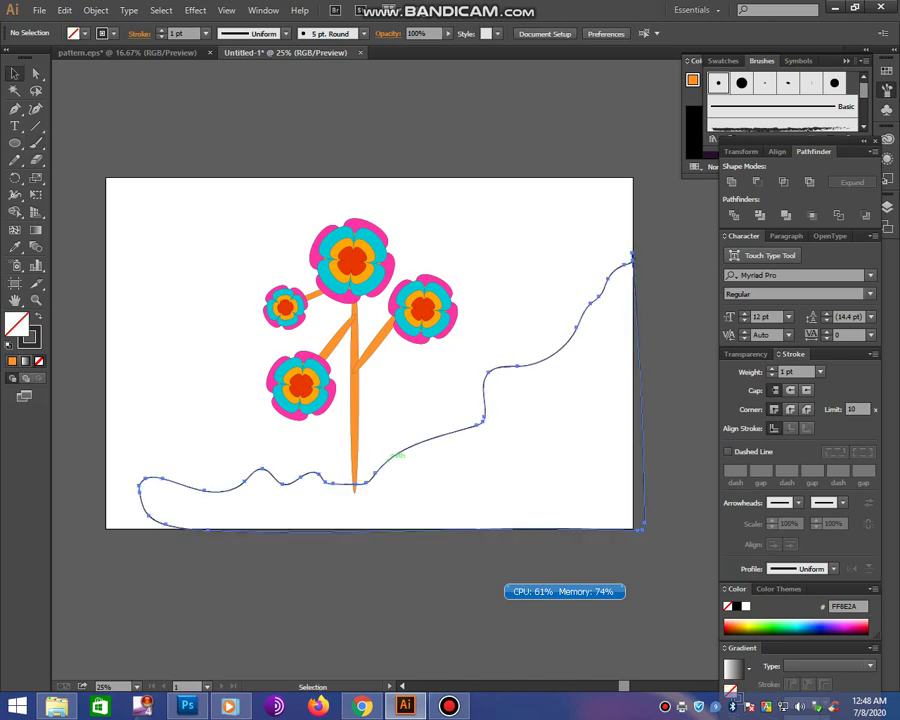
- Fill the hill shape with light green and remove its stroke
key(v)
click(778, 625)
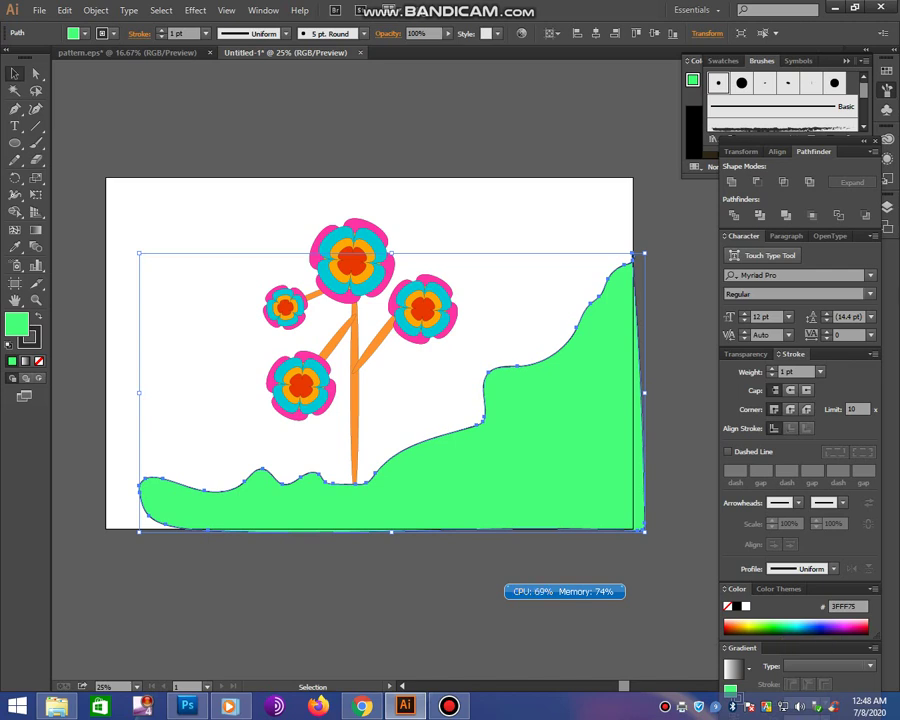
key(/)
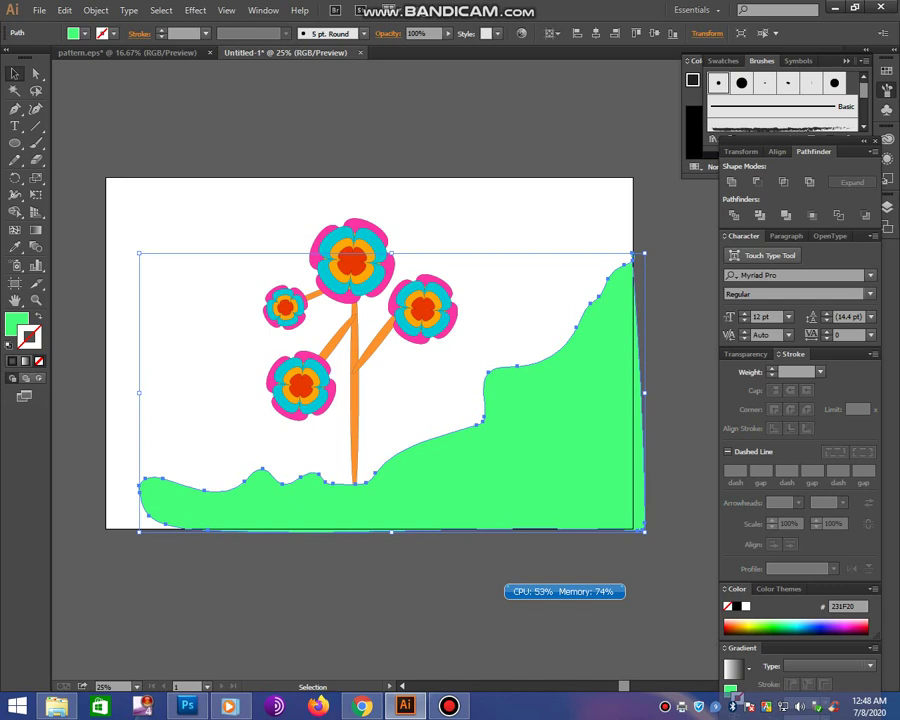
key(g)
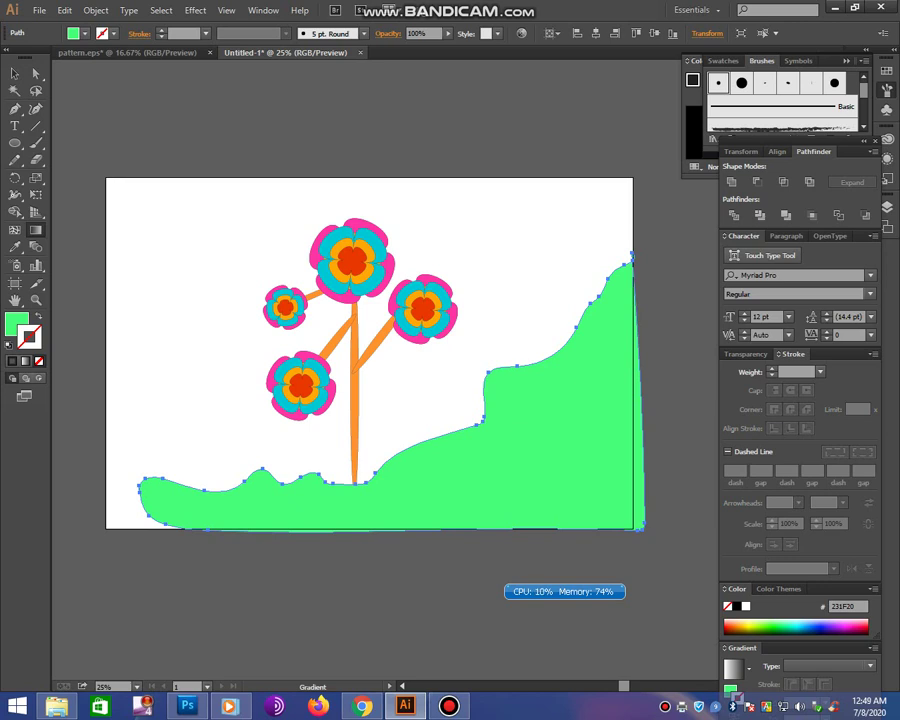
key(ctrl+F9)
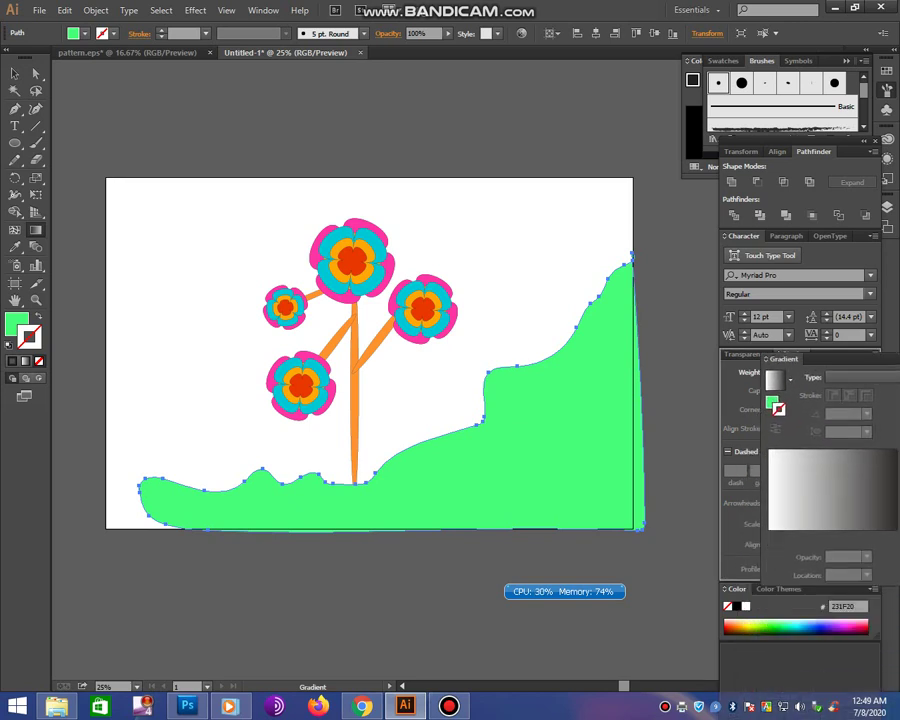
- Apply a linear gradient to the hill and remove its outline
click(733, 375)
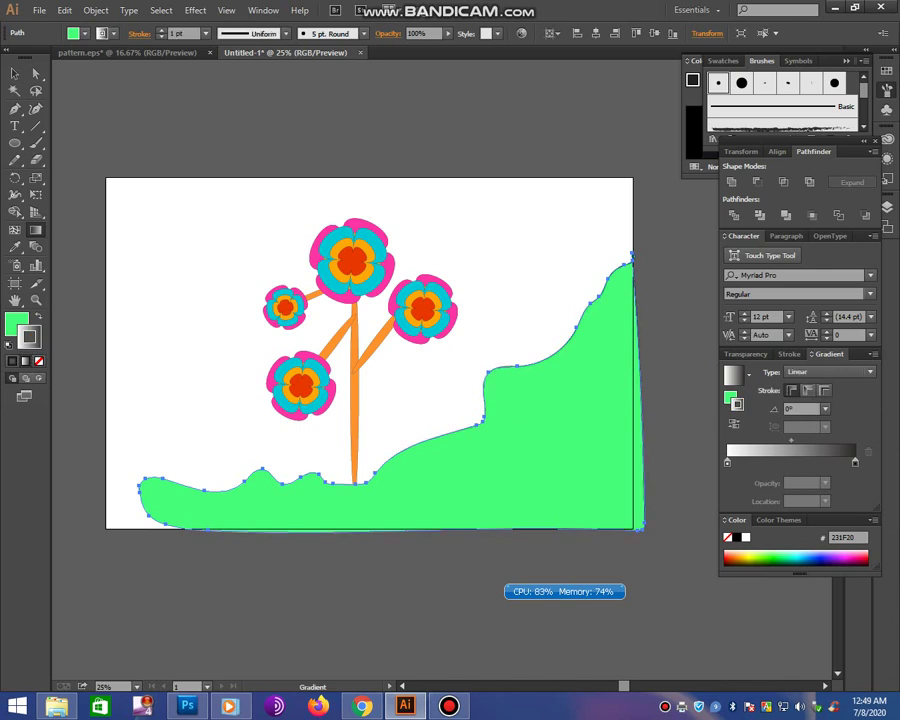
double_click(855, 463)
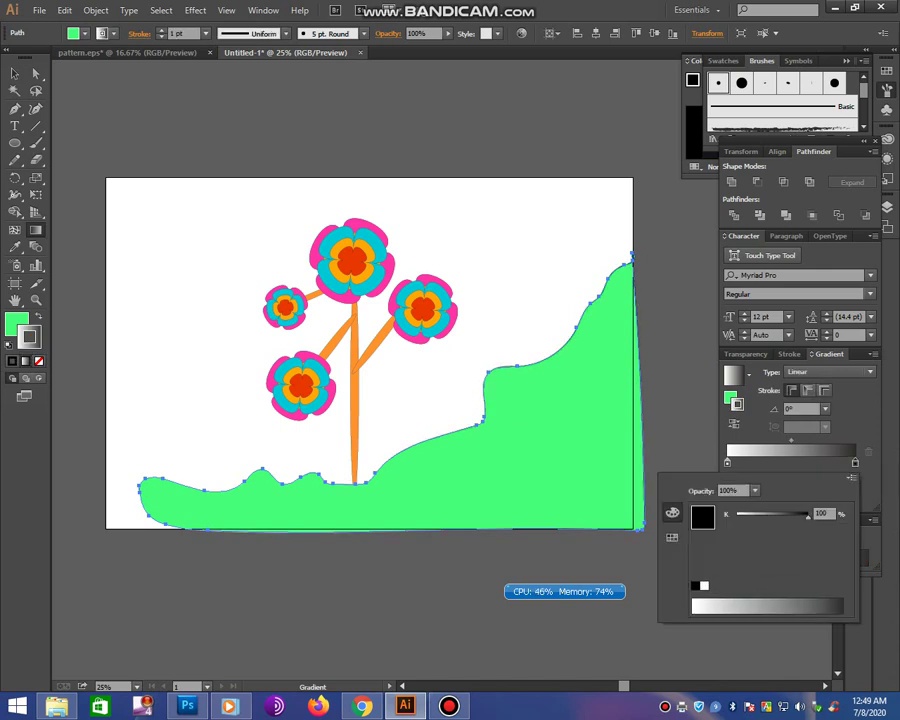
key(Escape)
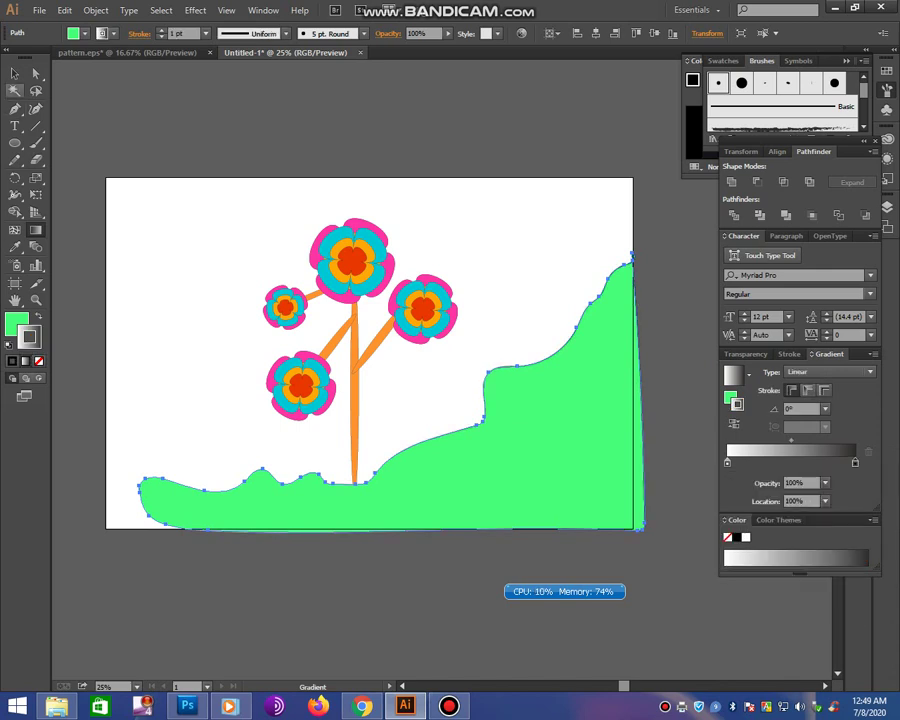
key(v)
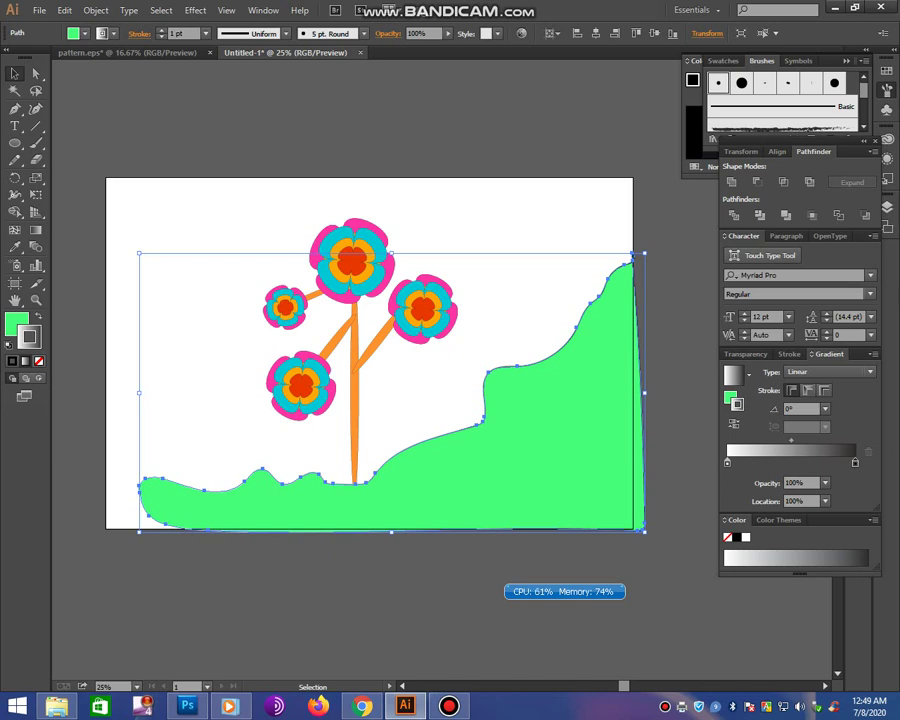
key(slash)
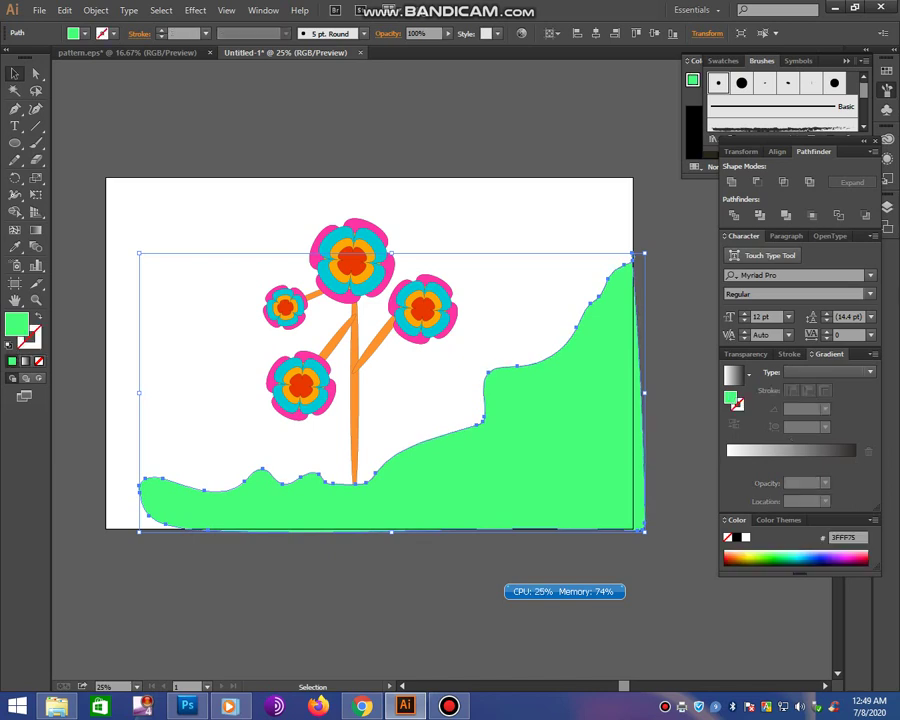
- Reapply the gradient and set its end stop to dark green in RGB
click(733, 375)
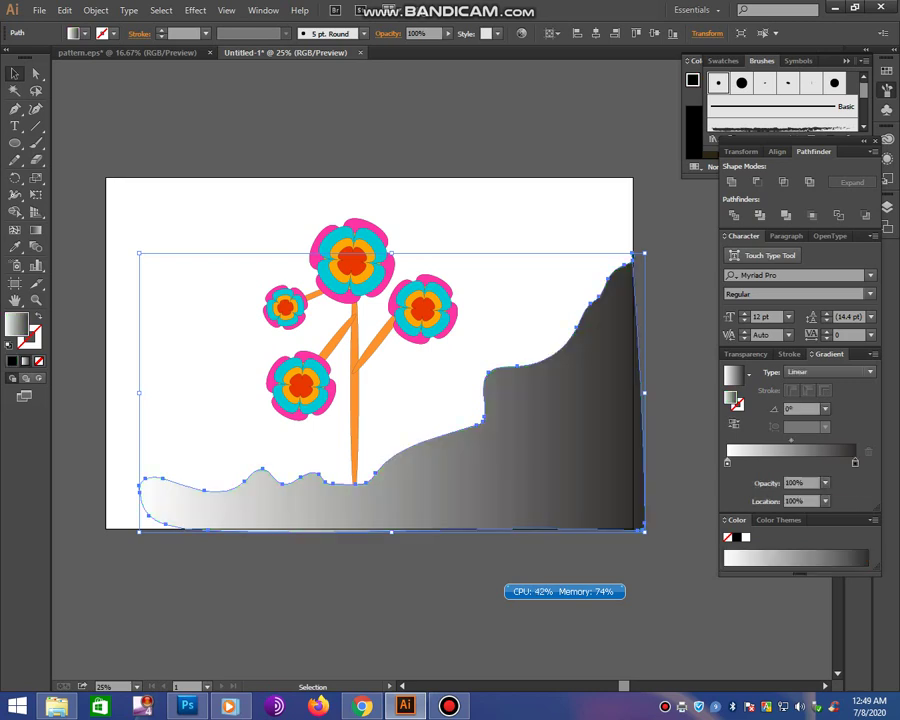
double_click(855, 462)
click(851, 477)
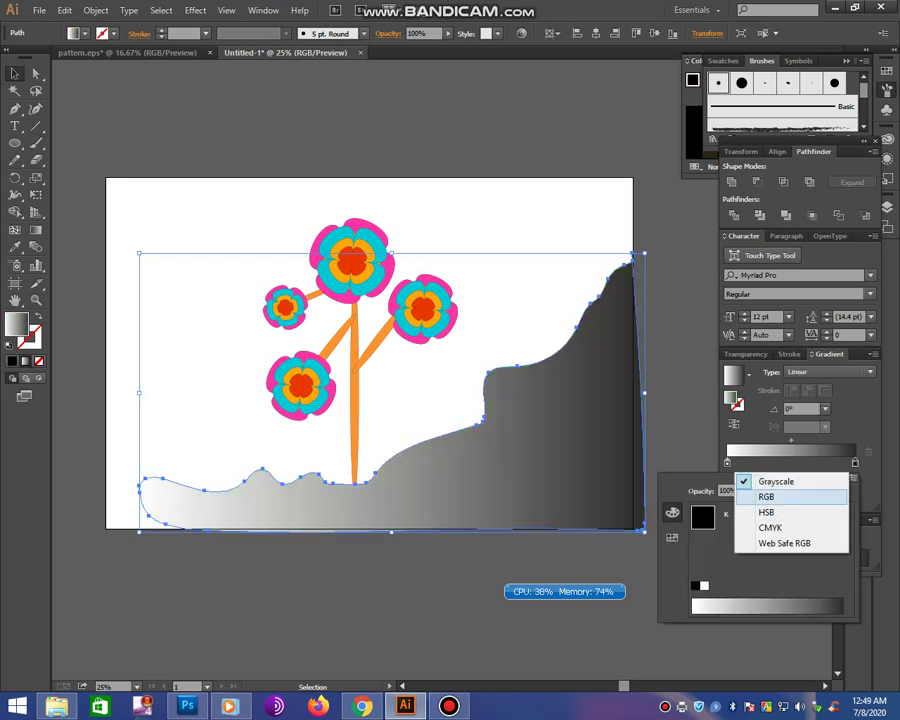
click(715, 495)
click(757, 610)
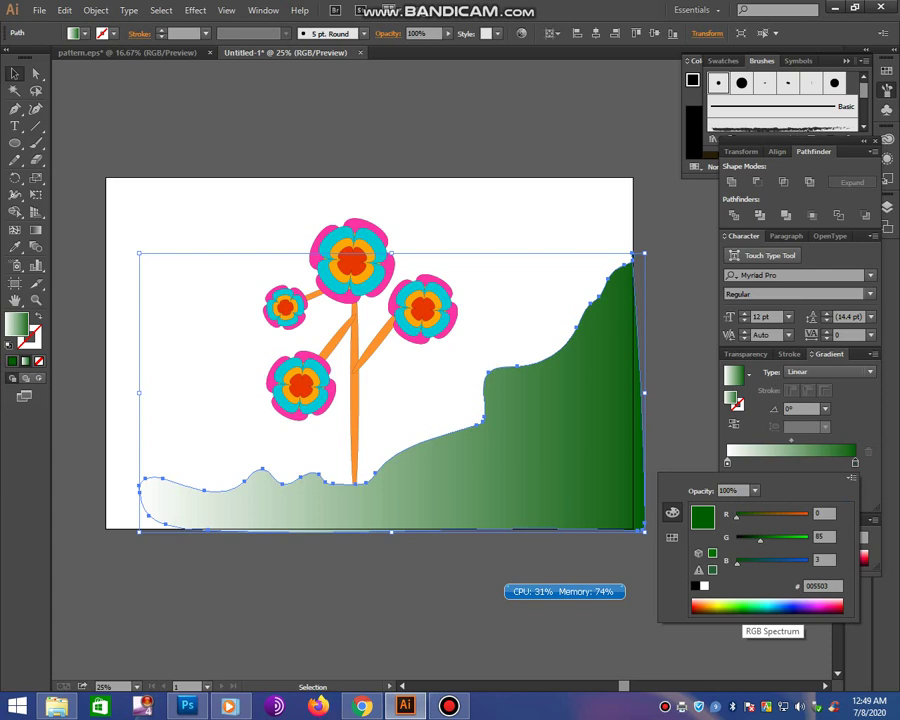
click(853, 463)
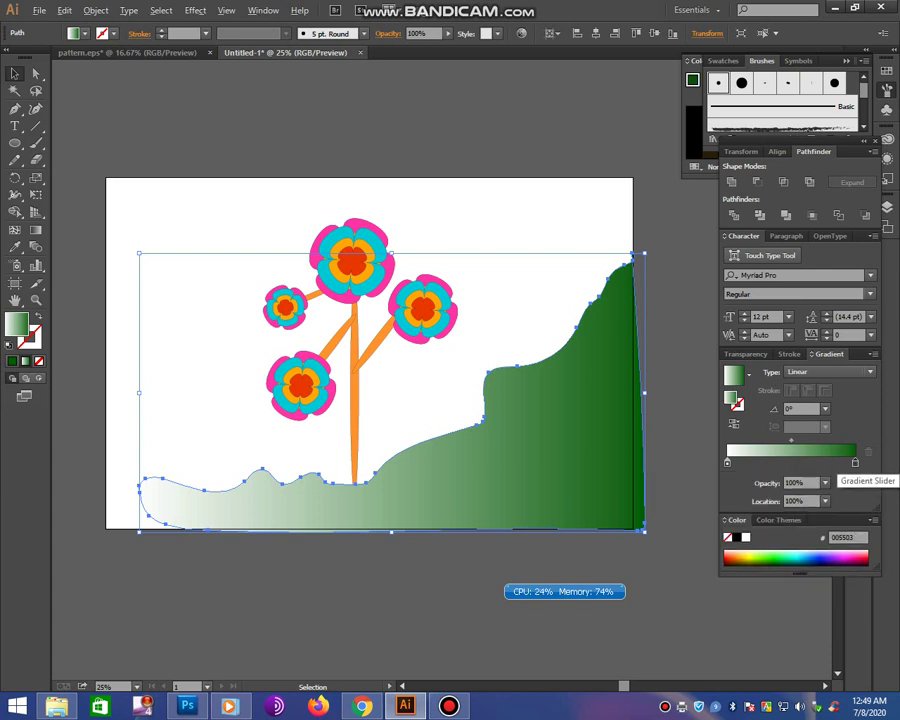
- Add a bright green middle gradient stop at about 47.85%
double_click(768, 462)
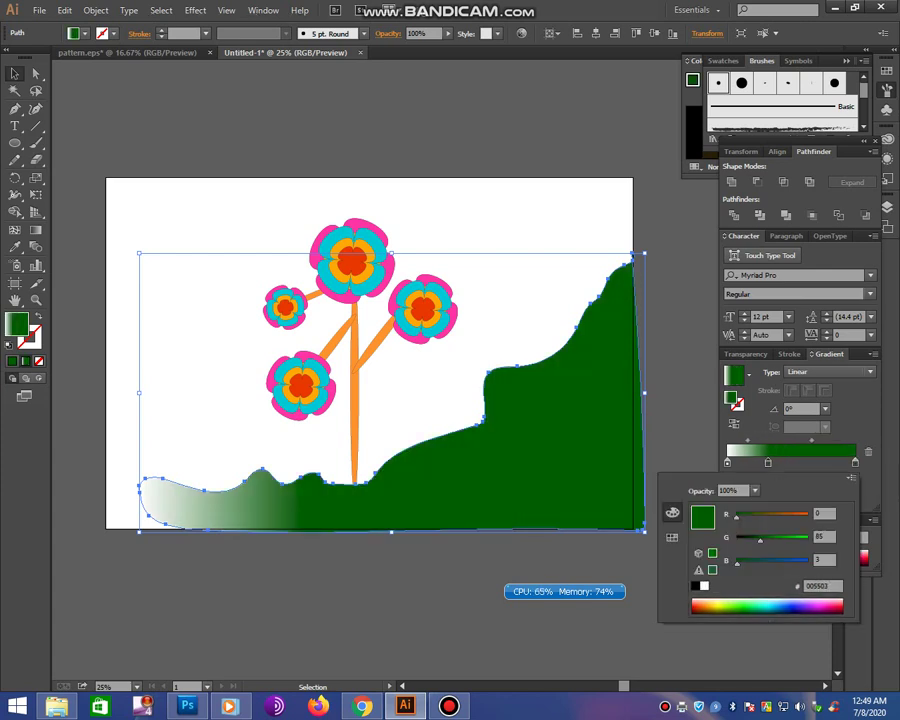
click(745, 606)
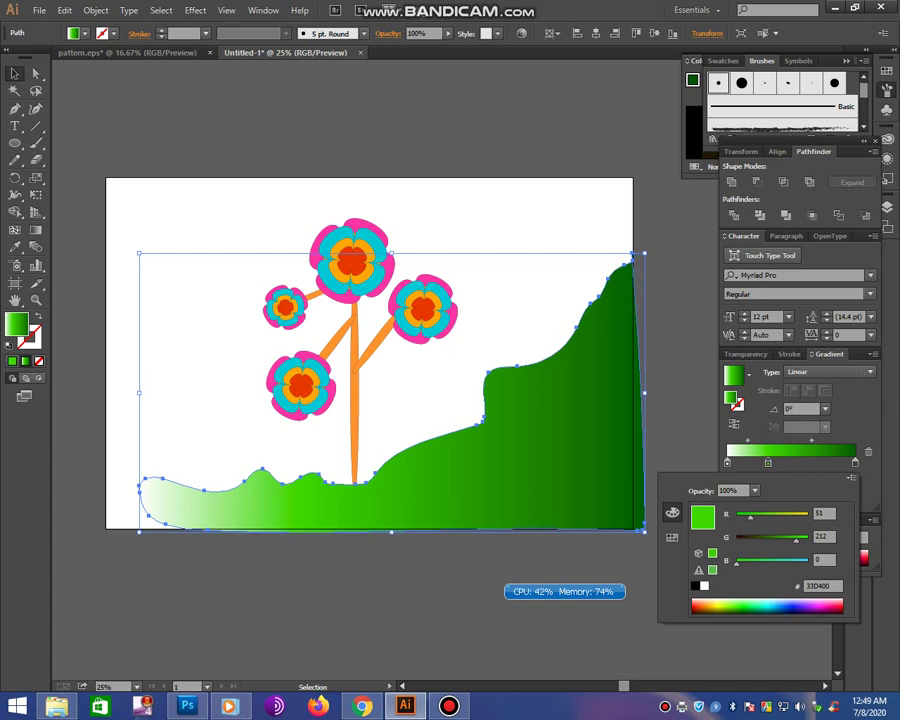
key(Escape)
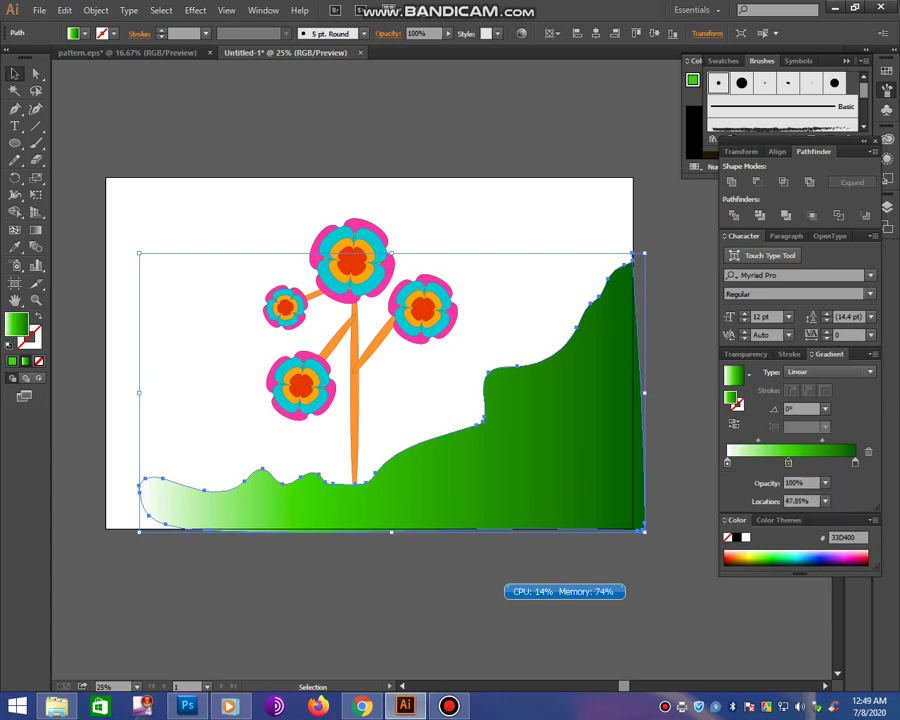
drag(768, 462, 788, 462)
- Angle the hill's gradient from the flower stem down to the bottom edge
key(g)
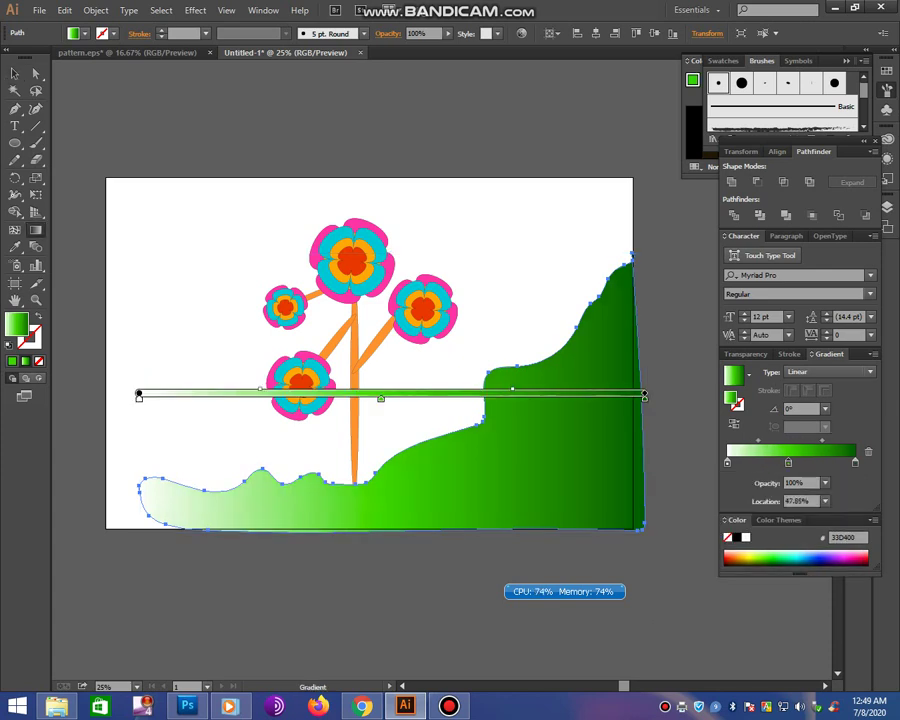
mouse_move(352, 332)
mouse_down()
mouse_move(524, 532)
mouse_move(410, 406)
mouse_up()
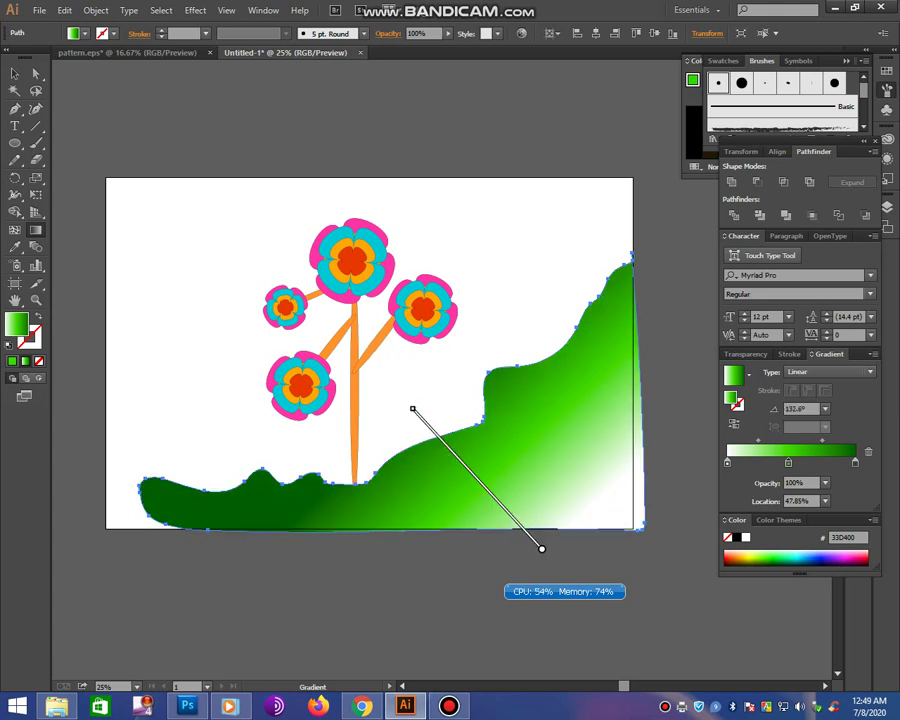
drag(365, 354, 513, 527)
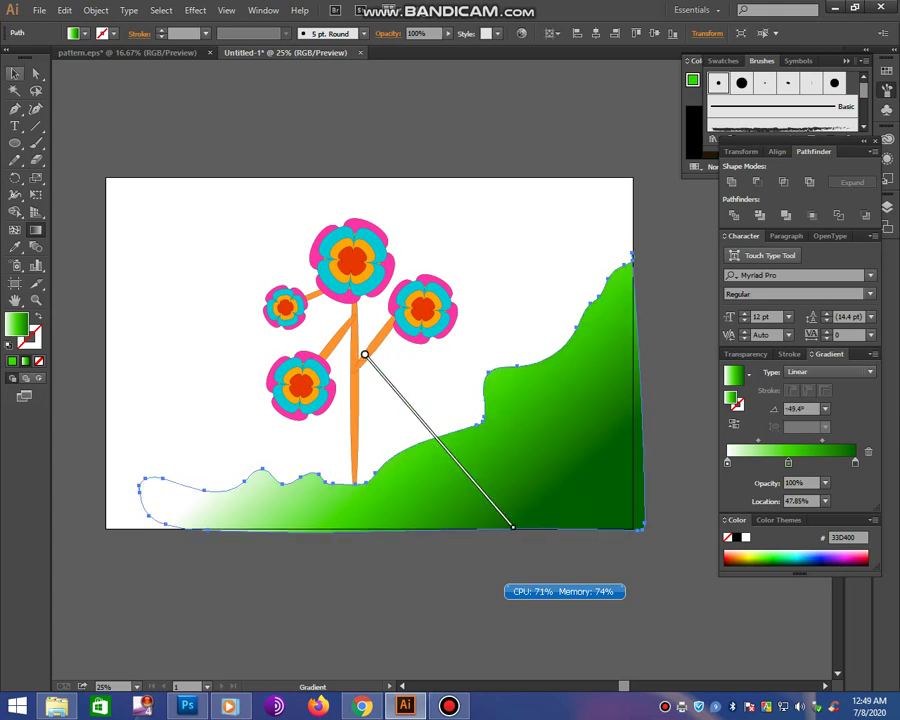
key(v)
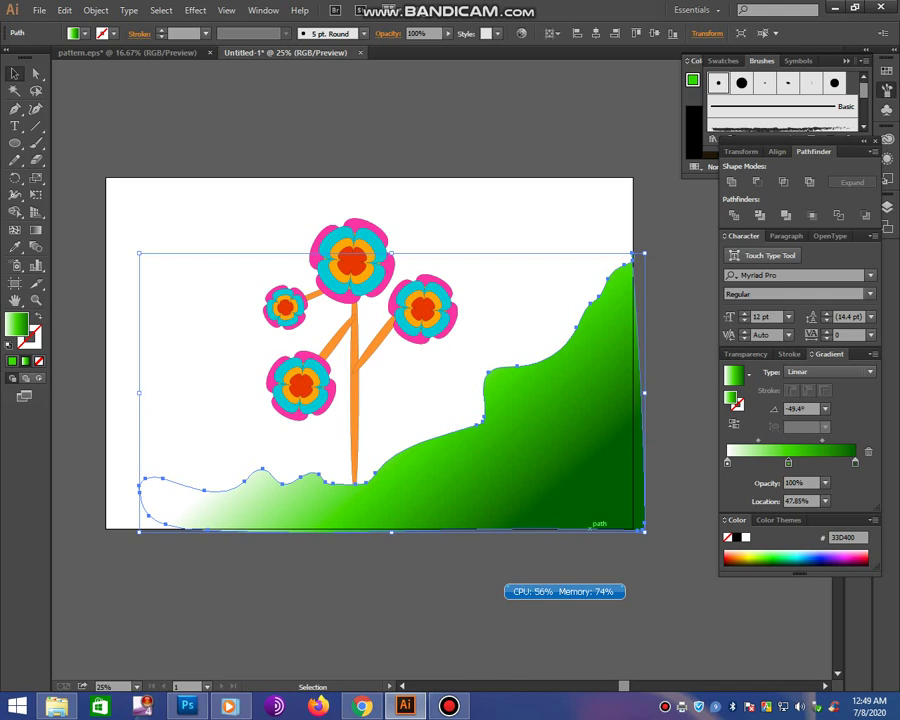
- Shift the hill's anchor points up-right and nudge the hill slightly left
key(a)
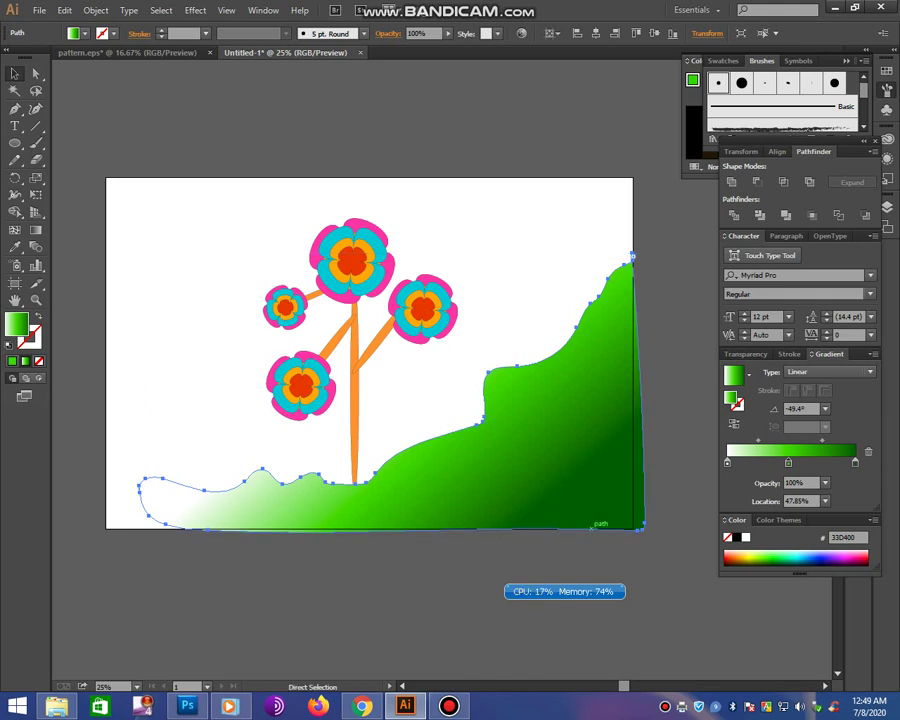
drag(560, 470, 612, 442)
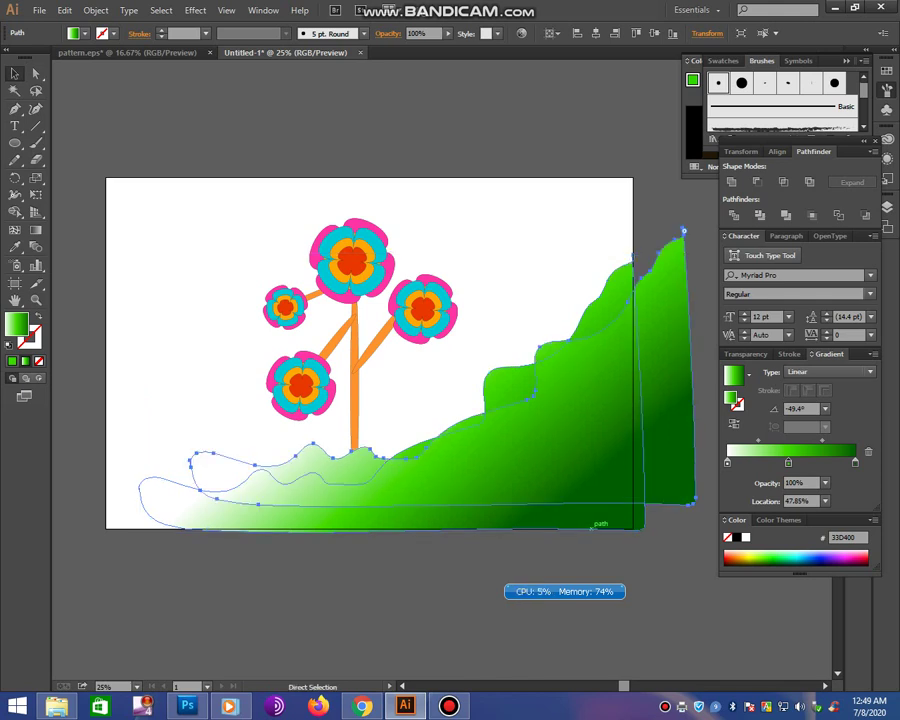
key(v)
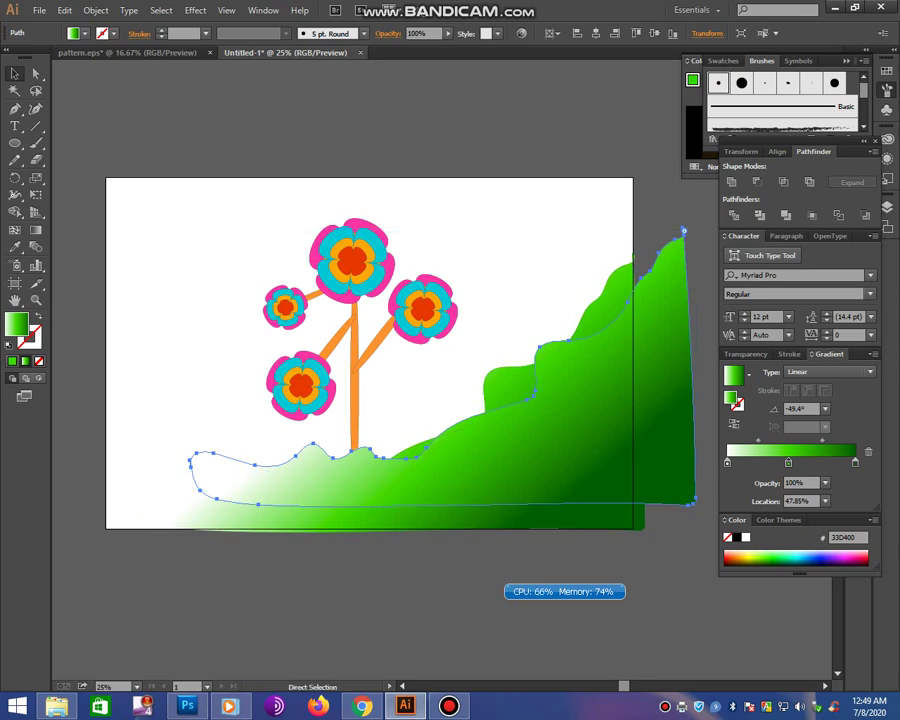
drag(532, 442, 530, 441)
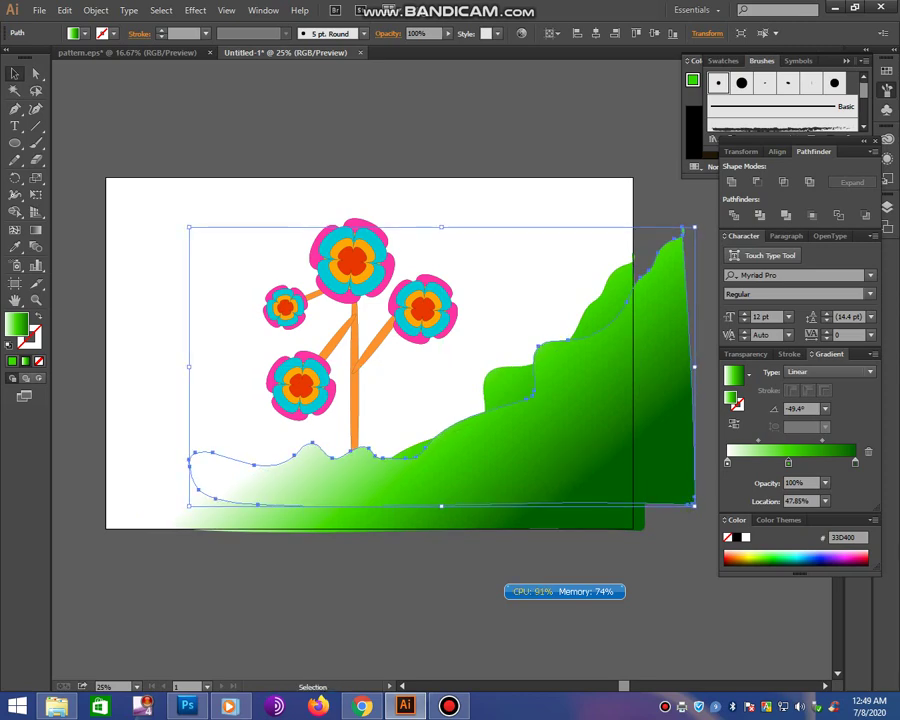
- Flip the hill horizontally and stretch it past the artboard's left and bottom edges
drag(189, 366, 66, 366)
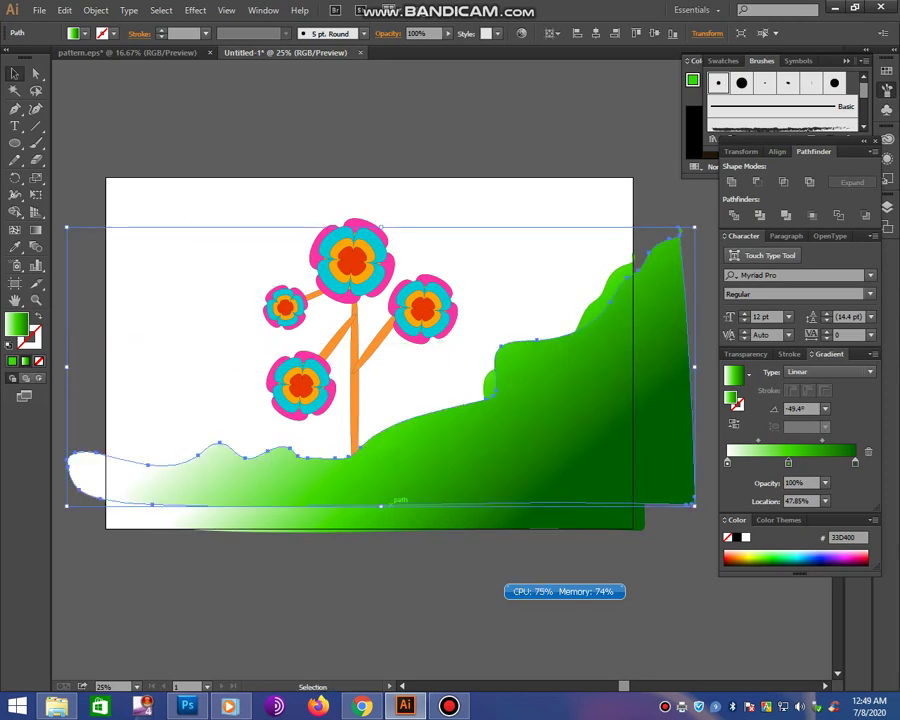
drag(381, 505, 381, 542)
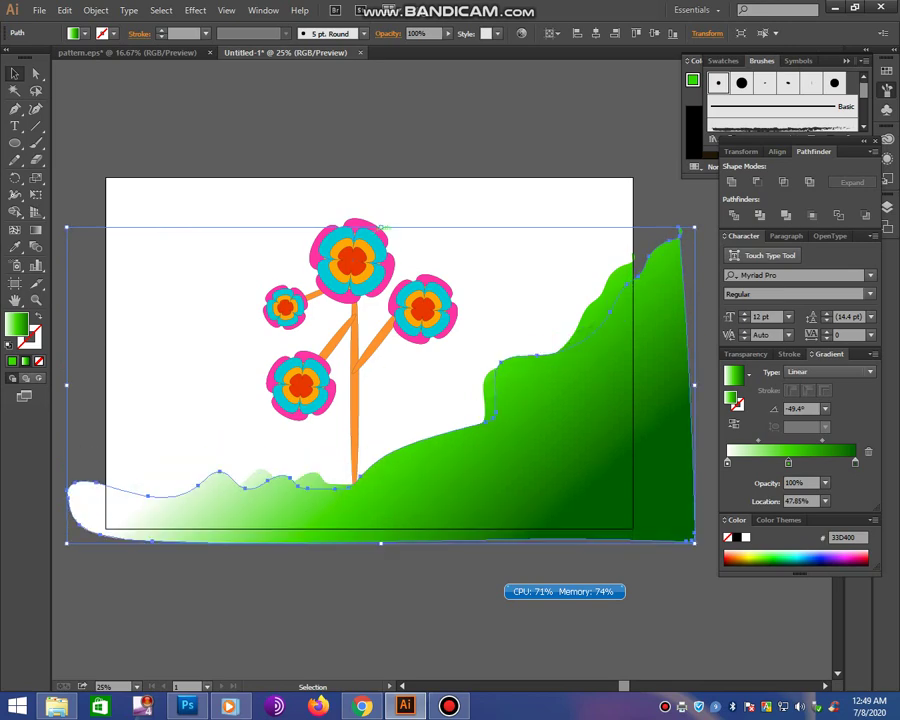
drag(381, 228, 381, 184)
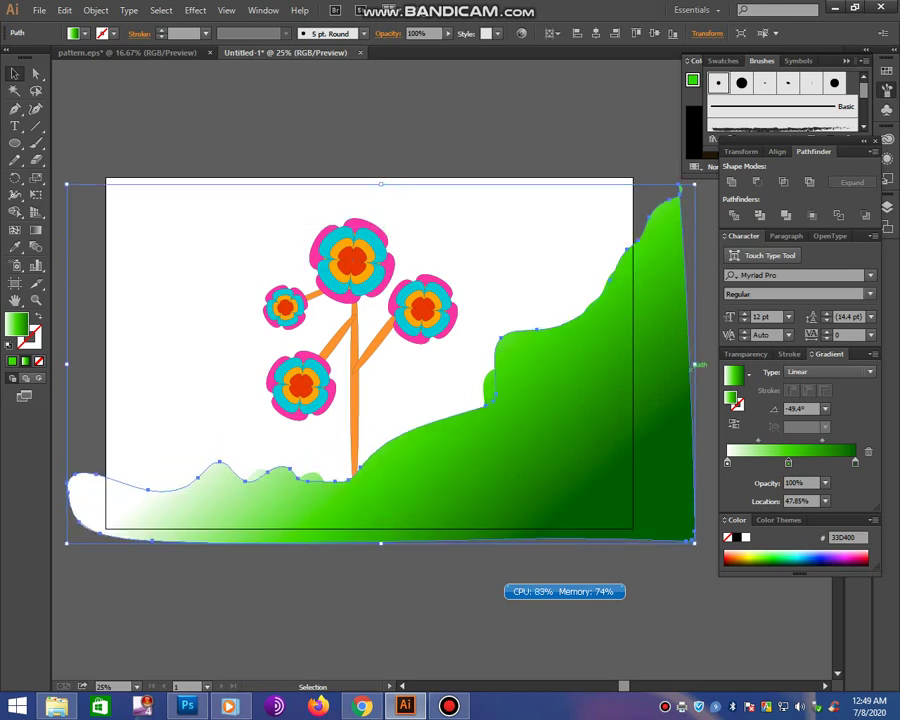
drag(695, 366, 215, 362)
drag(66, 363, 650, 364)
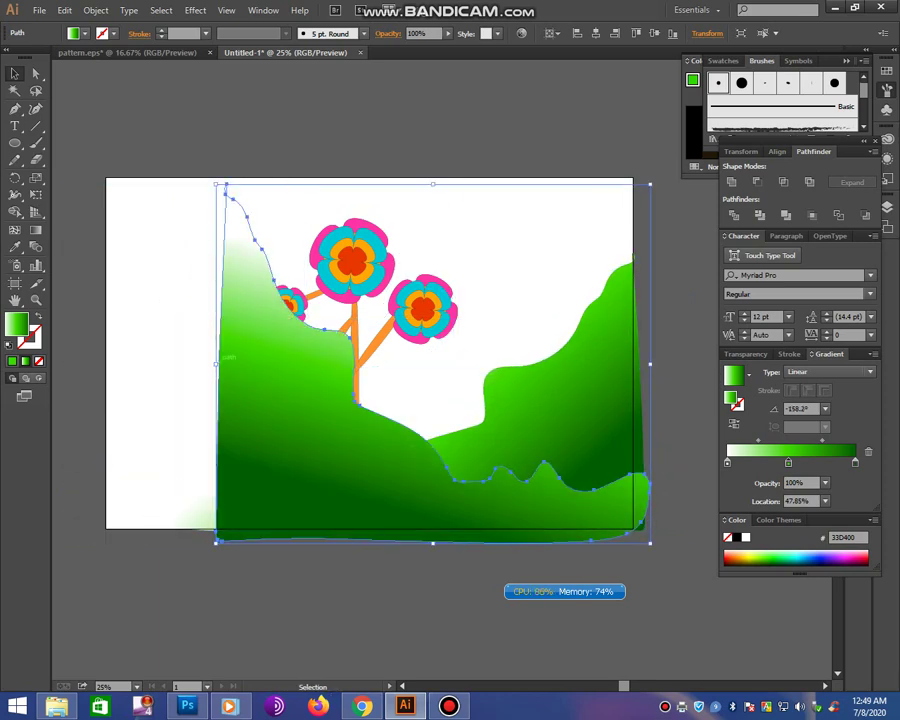
drag(215, 363, 74, 364)
click(450, 420)
drag(362, 482, 348, 505)
- Move the flower plant onto the right hill and shrink it slightly
drag(261, 204, 474, 462)
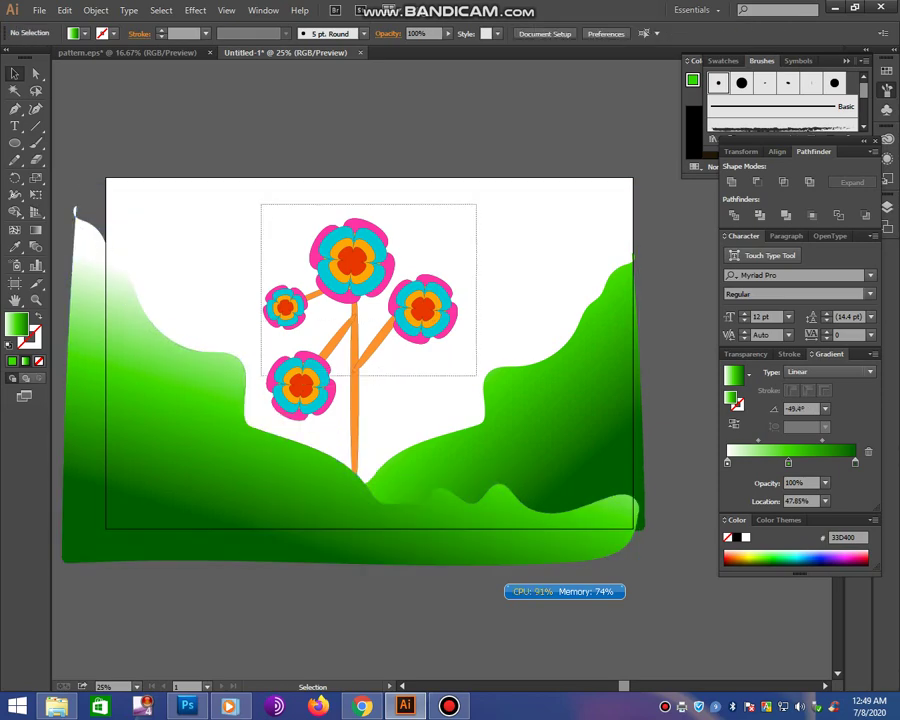
drag(352, 272, 494, 244)
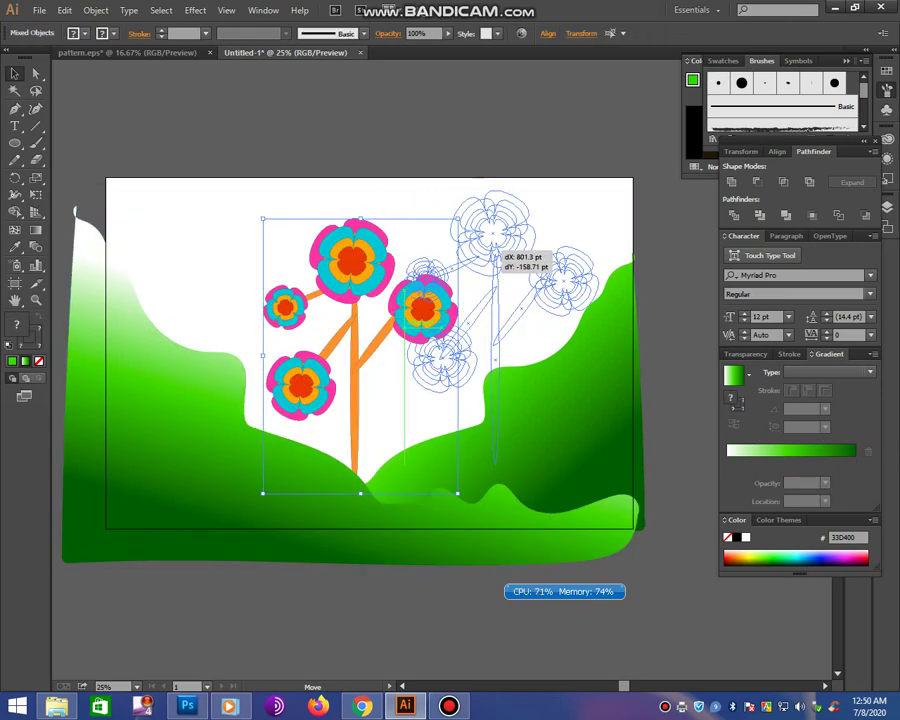
drag(598, 189, 581, 214)
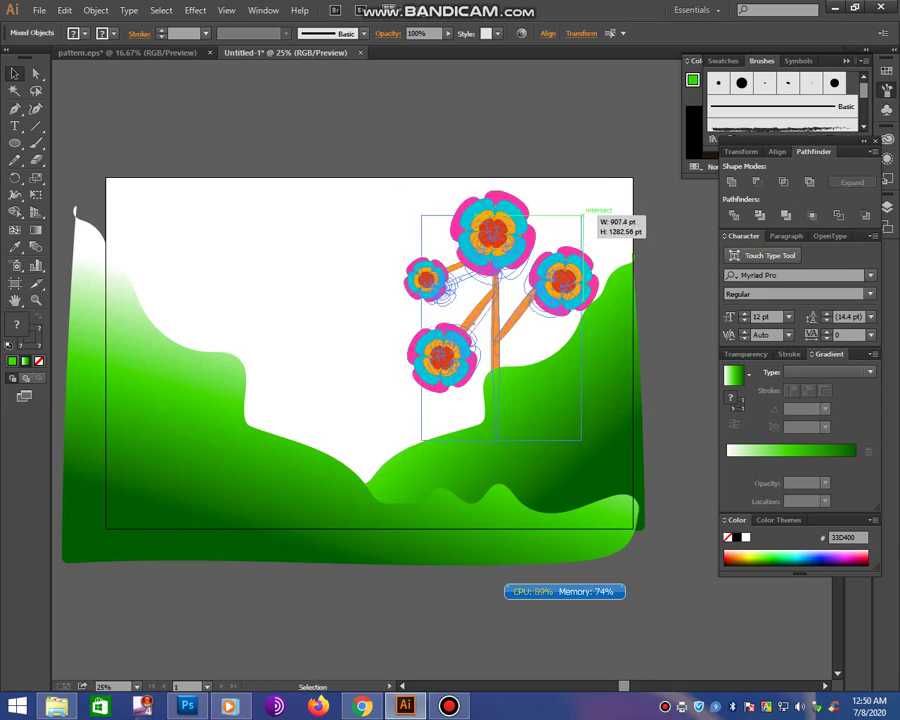
- Place a copy of the plant on the left hill, brought in front of the hills
drag(503, 258, 287, 272)
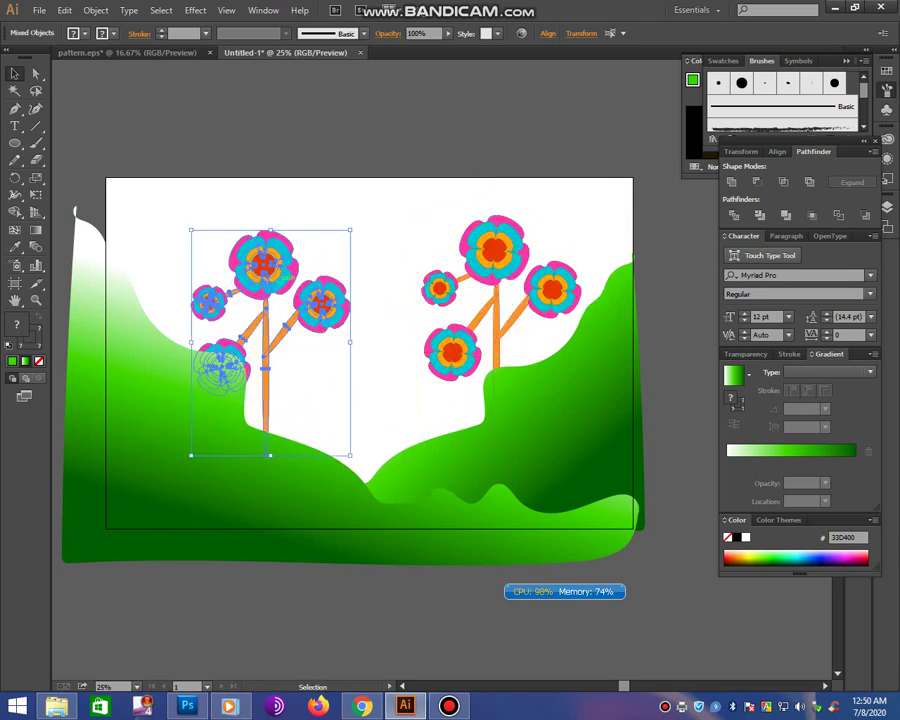
right_click(312, 306)
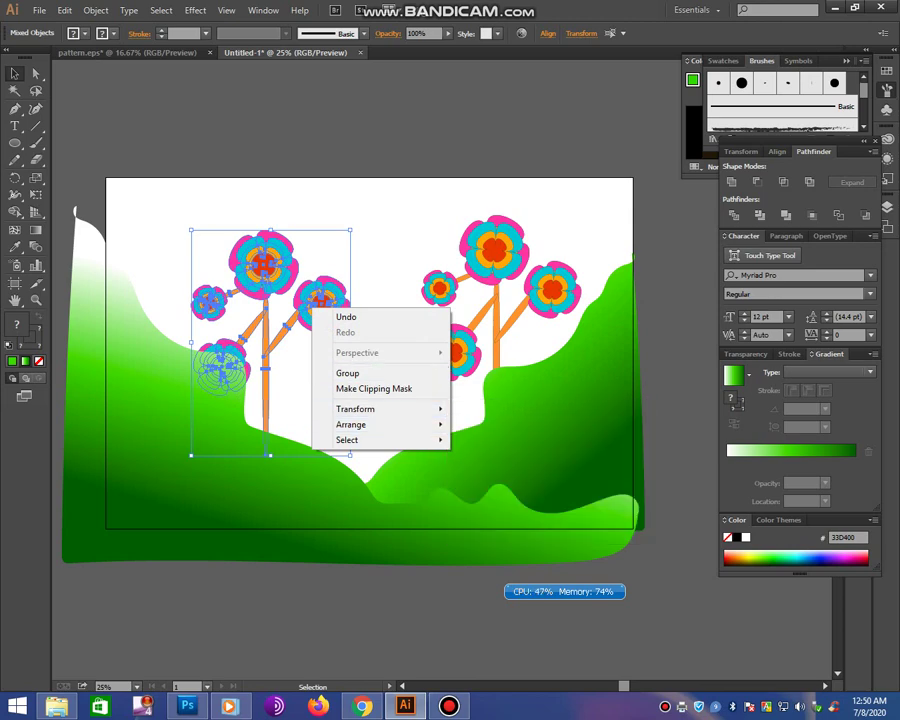
mouse_move(356, 409)
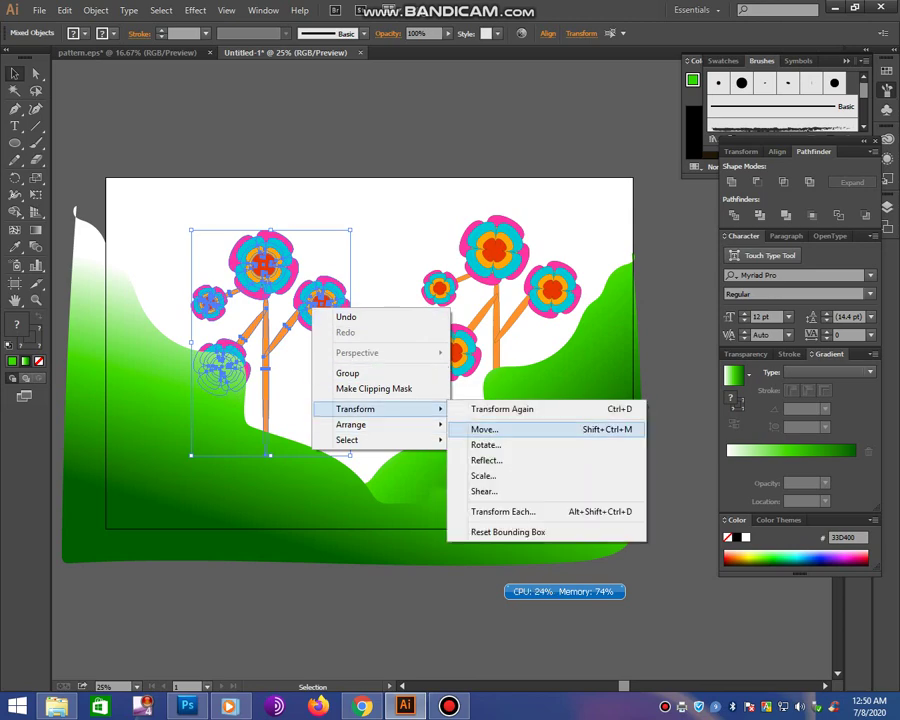
click(490, 421)
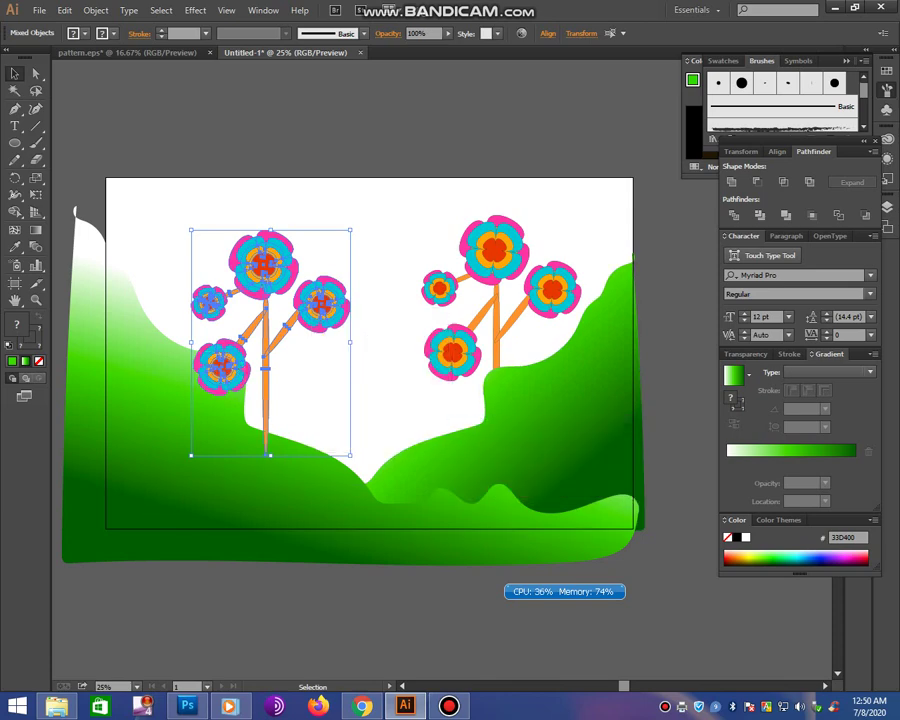
key(ctrl+shift+a)
- Draw a closed wavy outline across both hills with the Paintbrush
drag(300, 400, 322, 372)
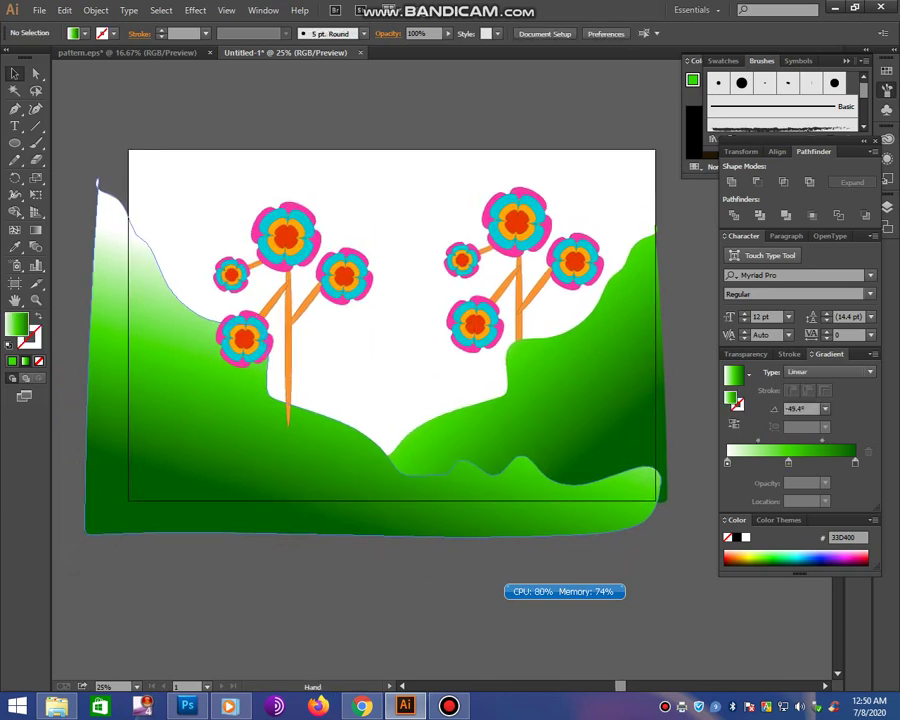
key(l)
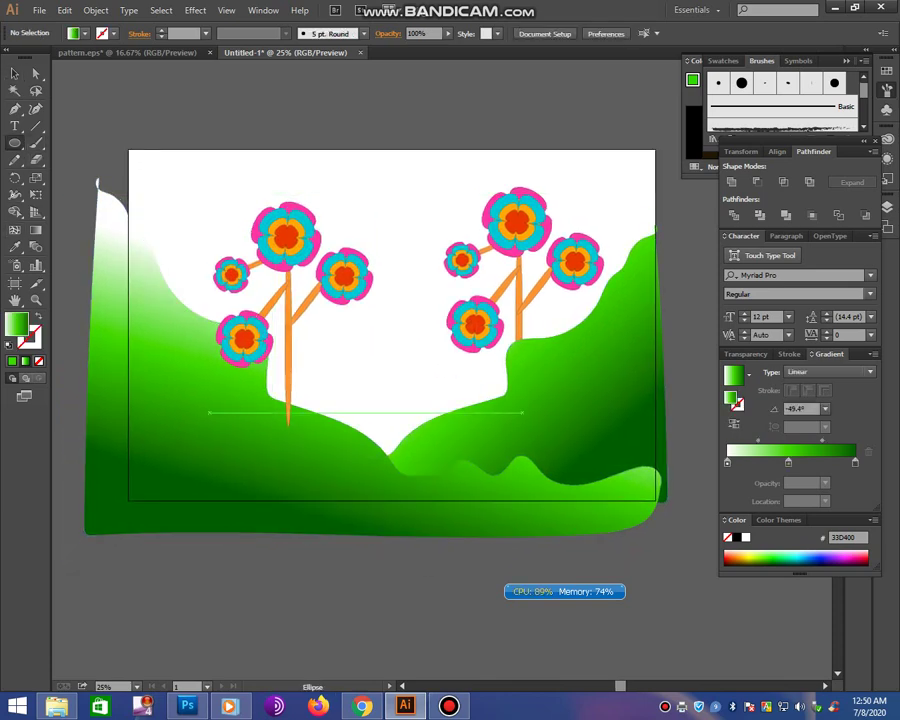
drag(212, 396, 278, 424)
key(ctrl+z)
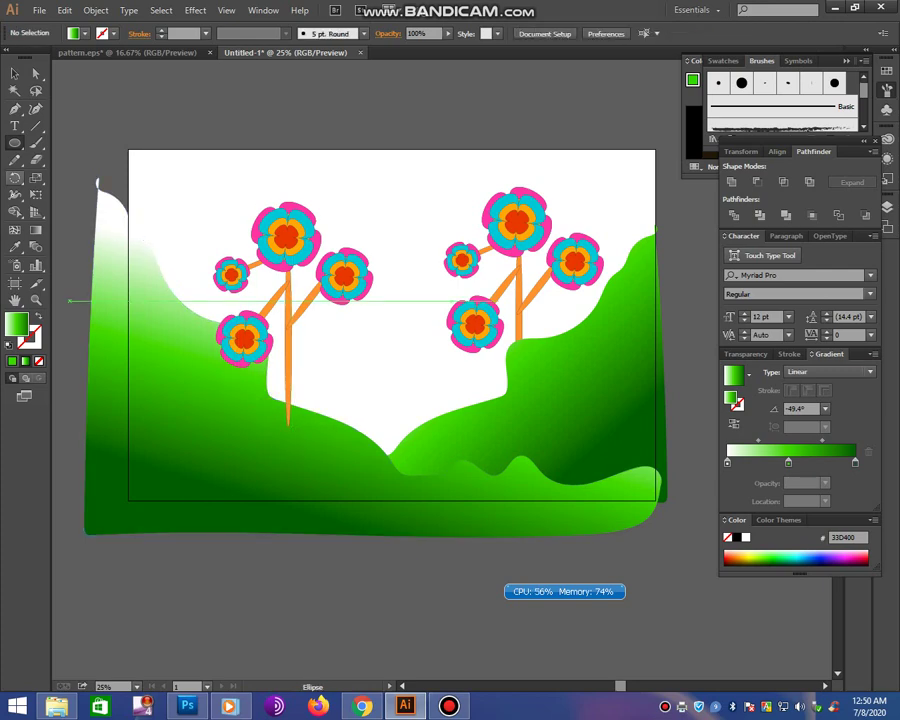
key(b)
drag(158, 473, 240, 476)
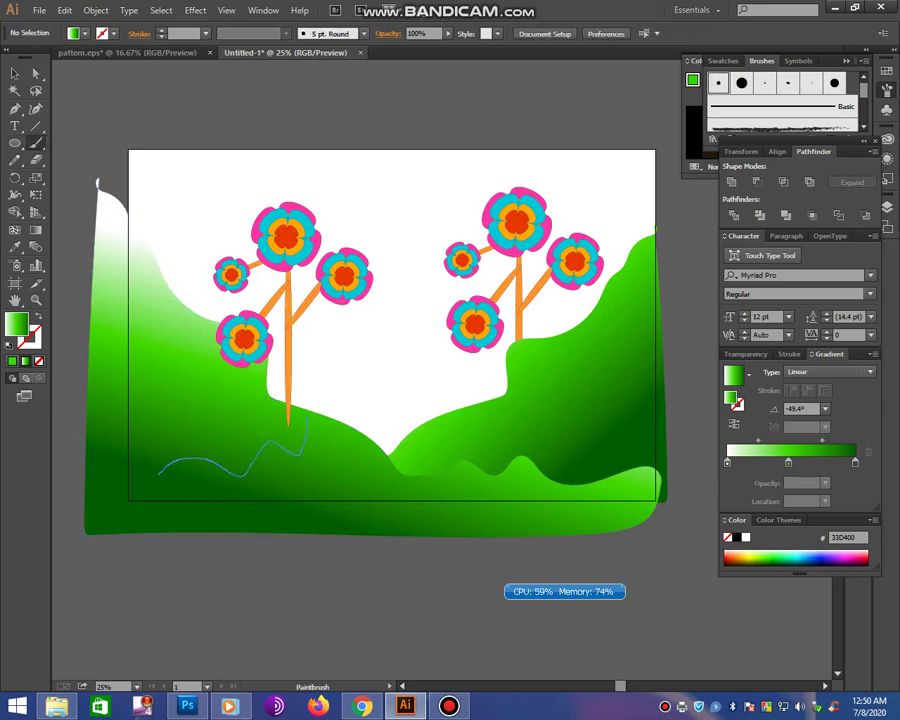
drag(365, 418, 518, 396)
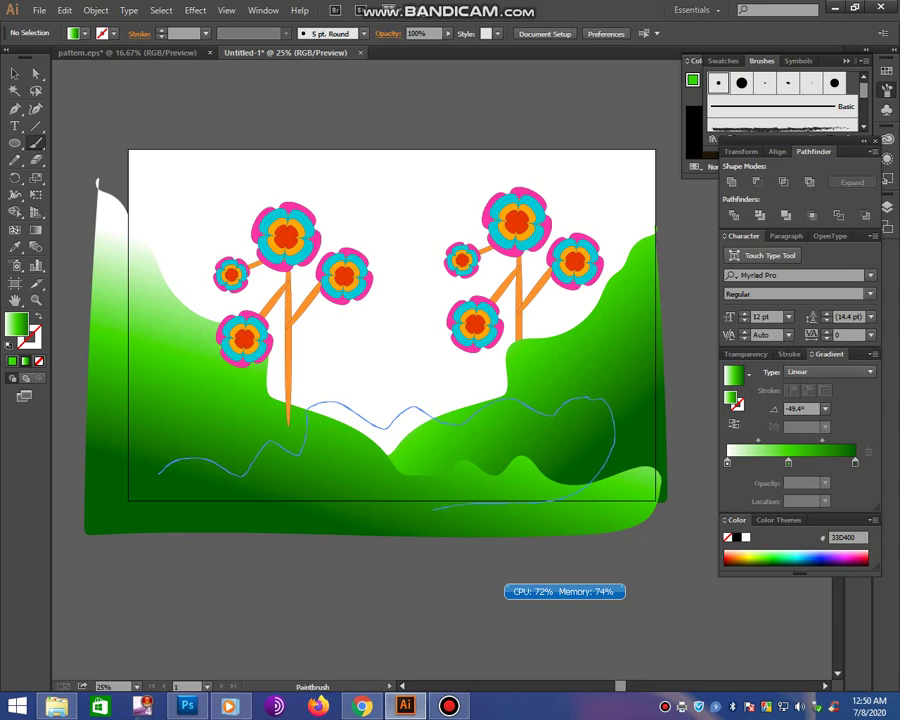
drag(595, 398, 181, 521)
- Give the wavy shape the hill's green gradient fill using the Eyedropper
key(shift+x)
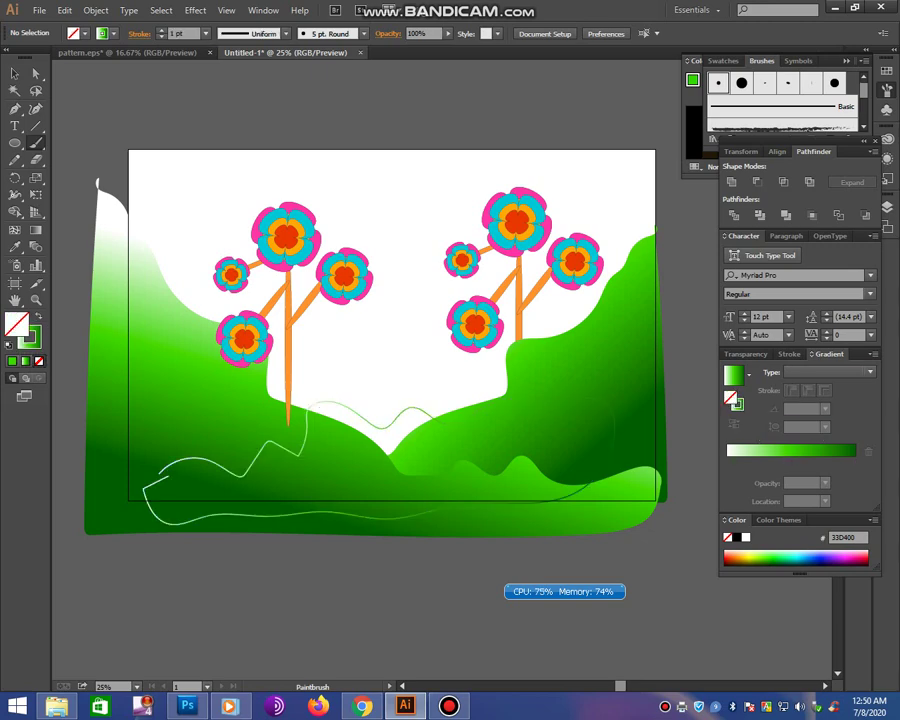
key(v)
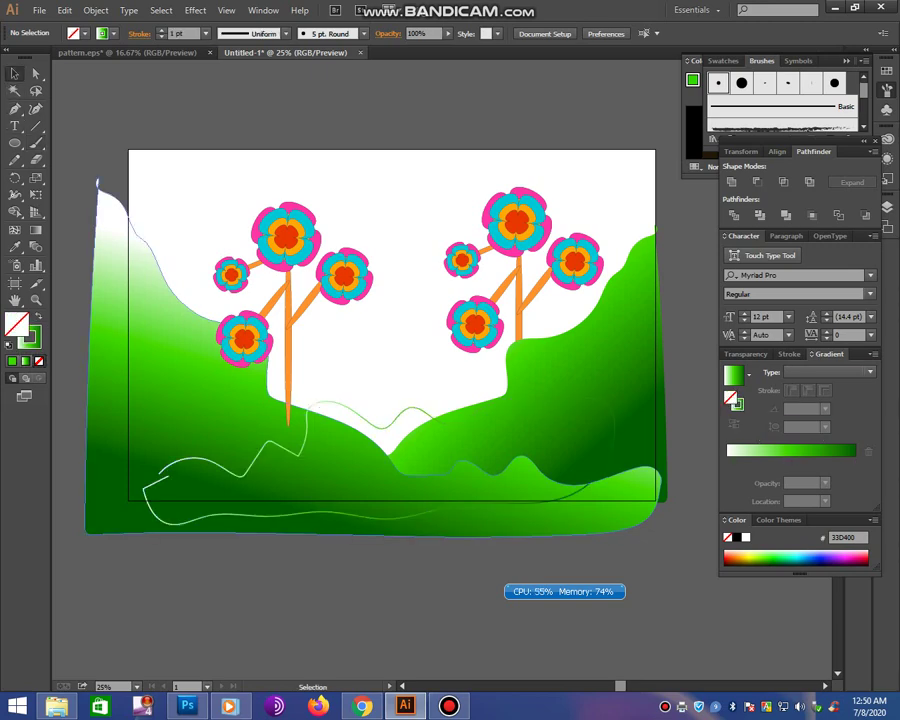
click(338, 512)
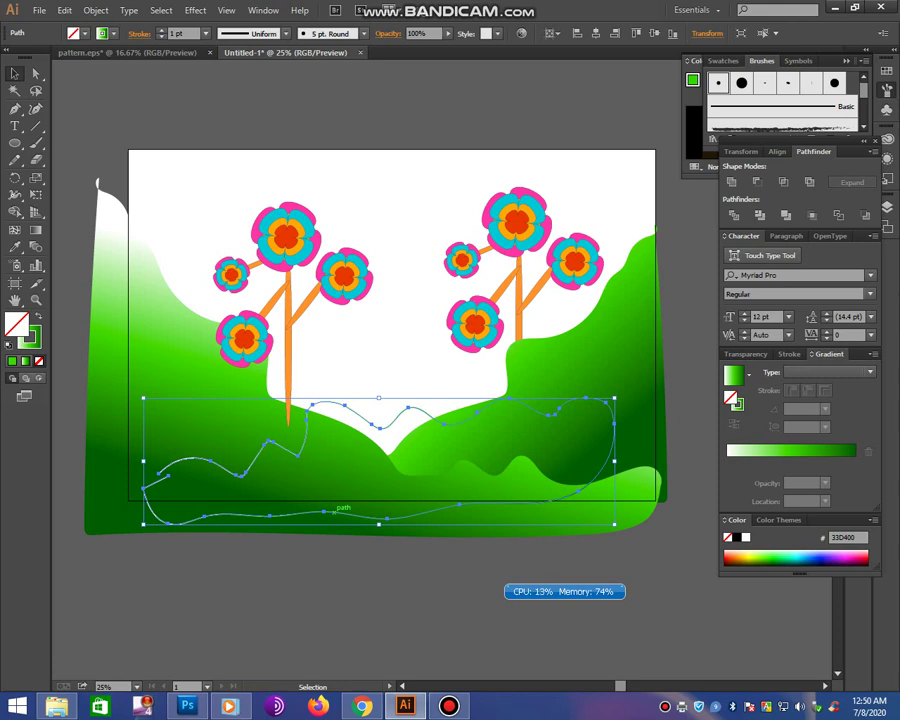
key(i)
click(110, 330)
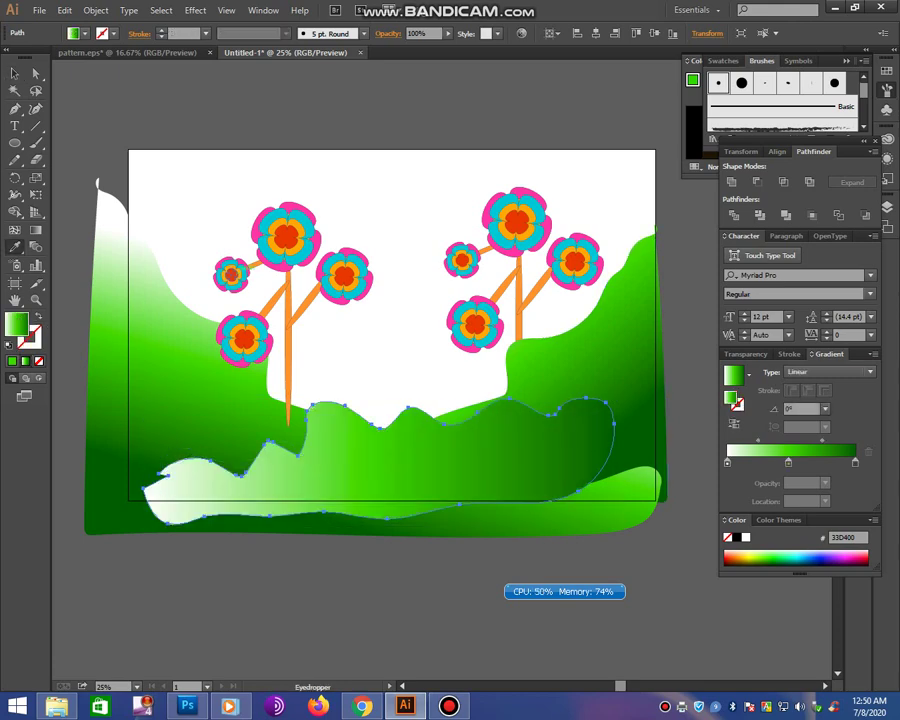
key(v)
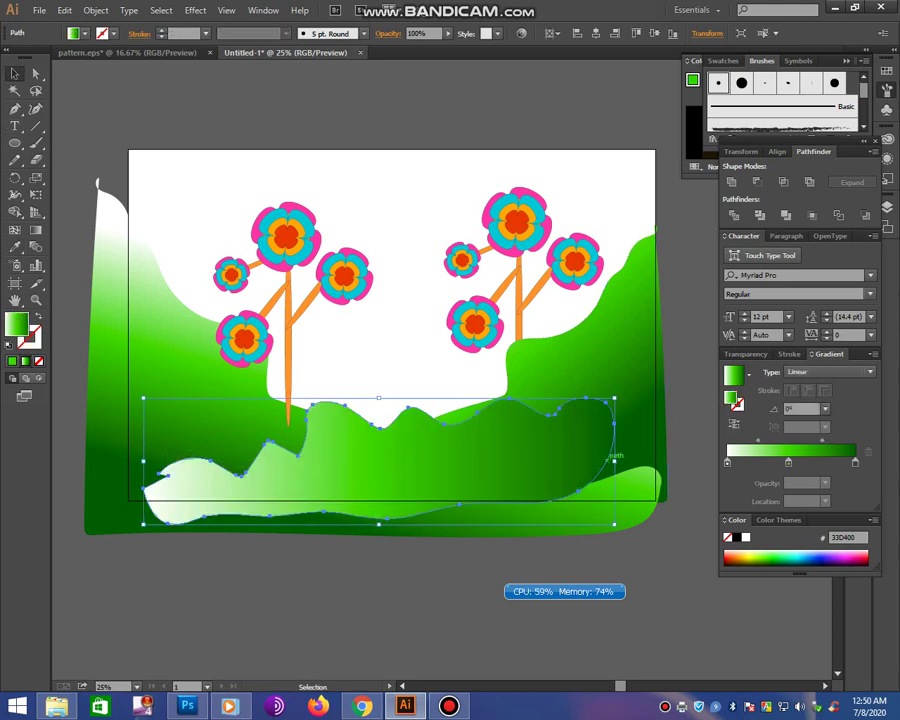
- Flip, resize and move the wavy gradient shape along the bottom of the scene
drag(613, 460, 200, 462)
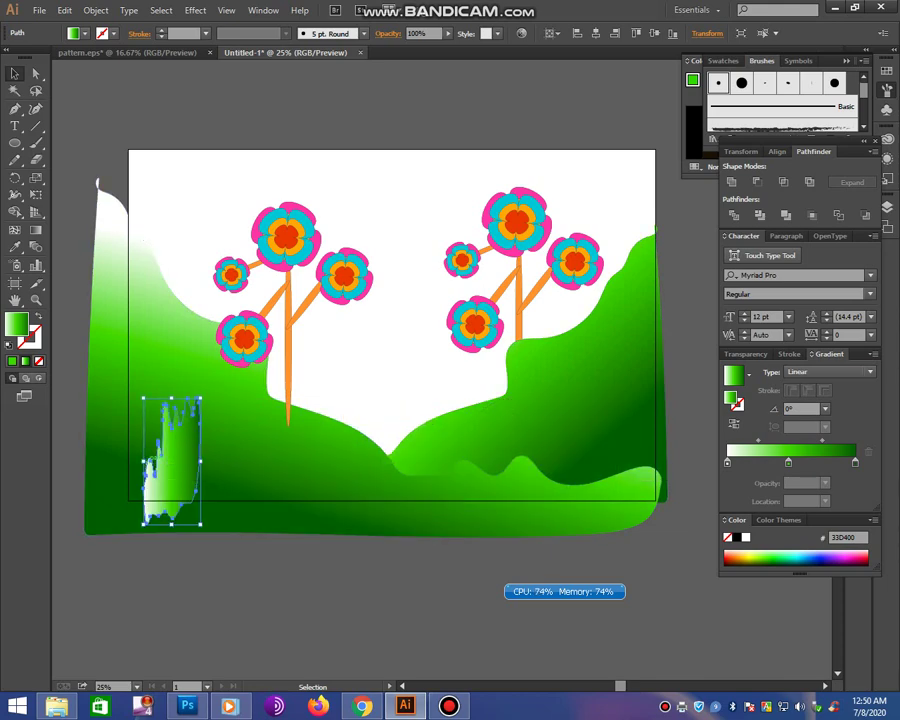
drag(143, 462, 564, 462)
drag(398, 470, 336, 470)
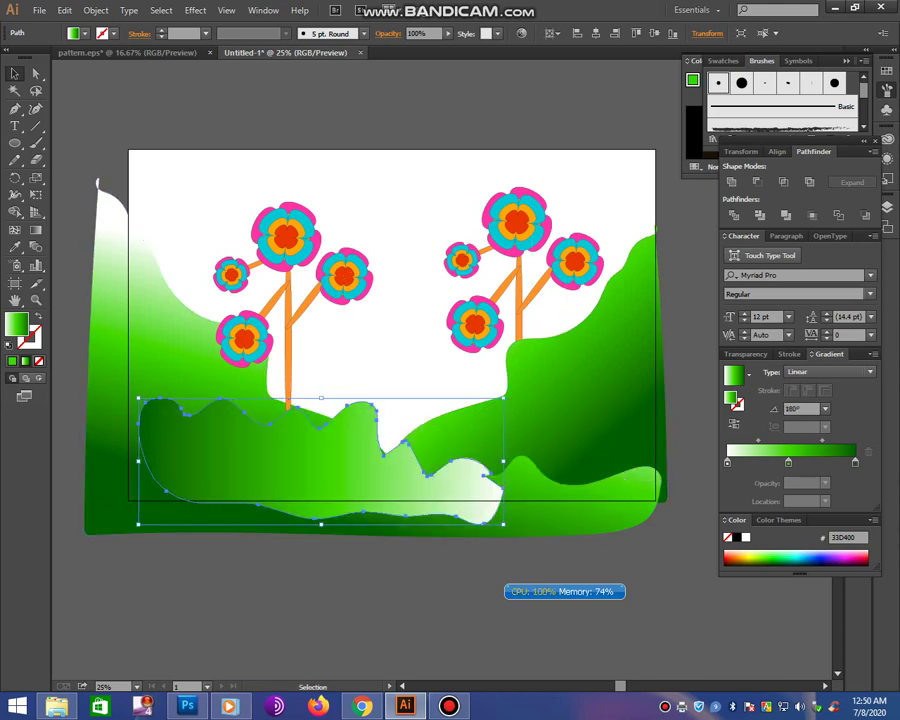
drag(320, 523, 320, 545)
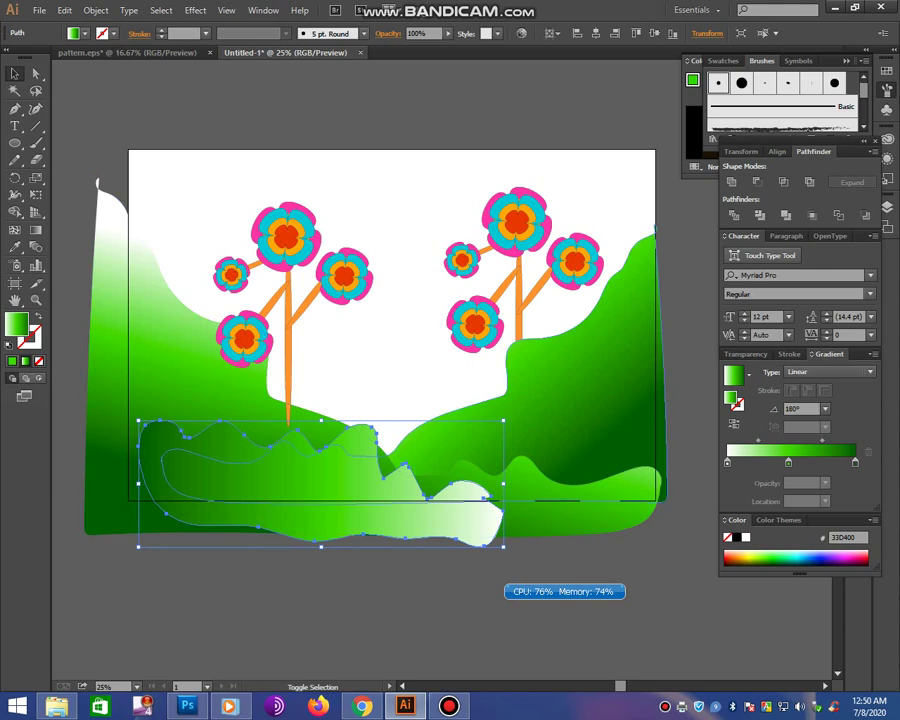
drag(503, 398, 589, 392)
drag(390, 448, 352, 482)
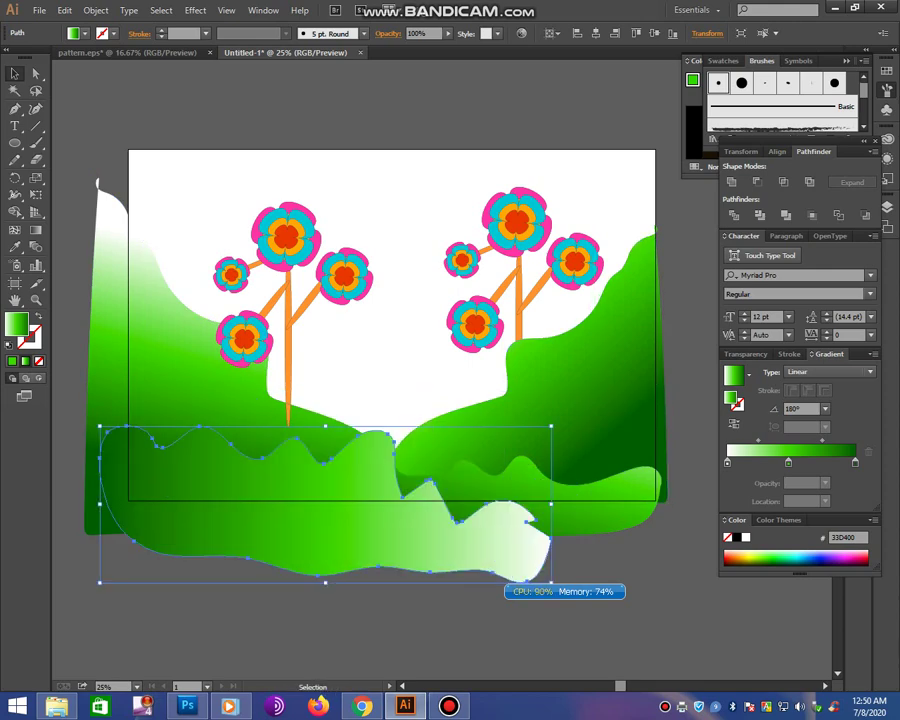
key(ctrl+shift+a)
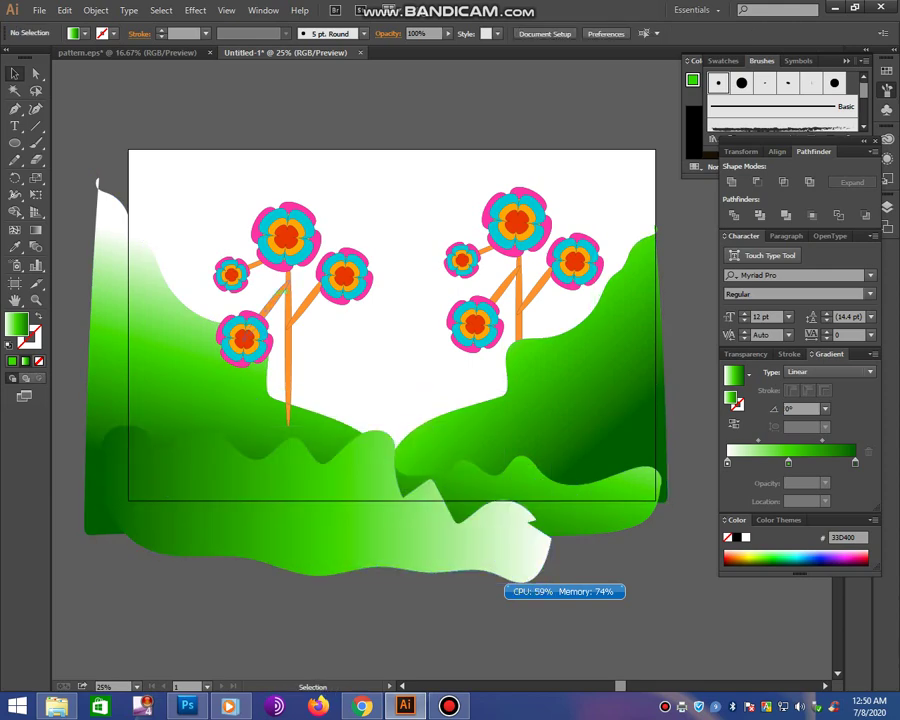
- Place a smaller copy of the flower plant in the middle valley
drag(233, 185, 372, 428)
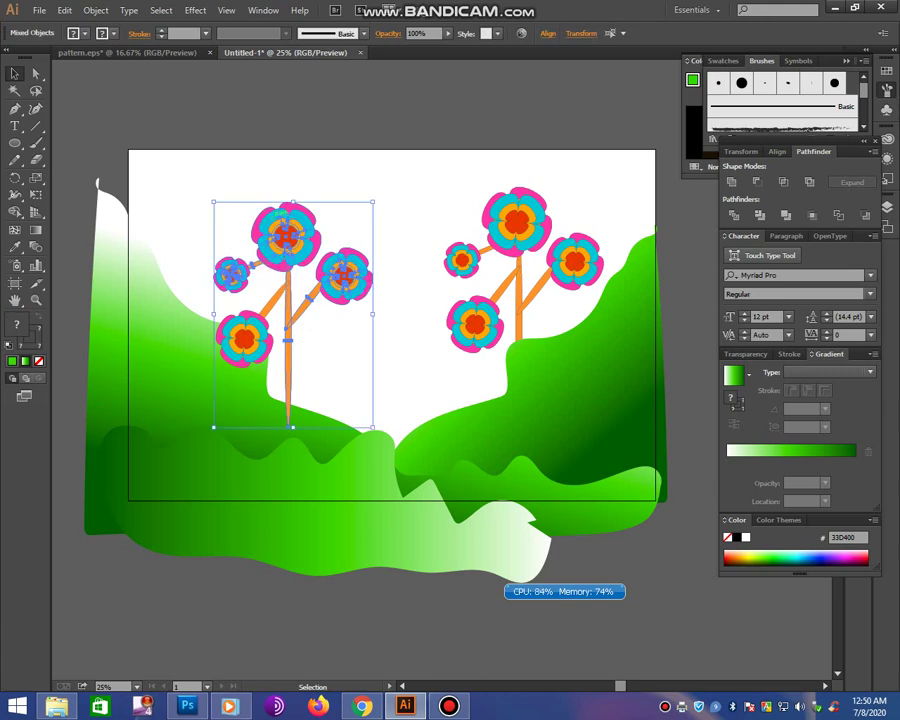
drag(292, 427, 400, 483)
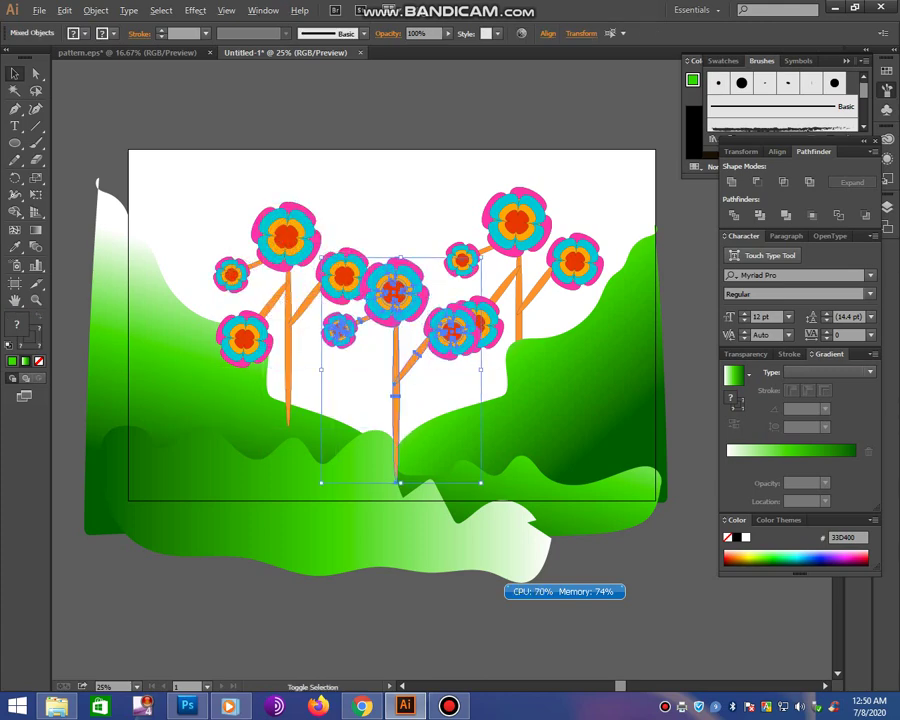
mouse_move(481, 257)
mouse_down()
mouse_move(447, 305)
mouse_move(400, 330)
mouse_move(605, 255)
mouse_move(595, 304)
mouse_up()
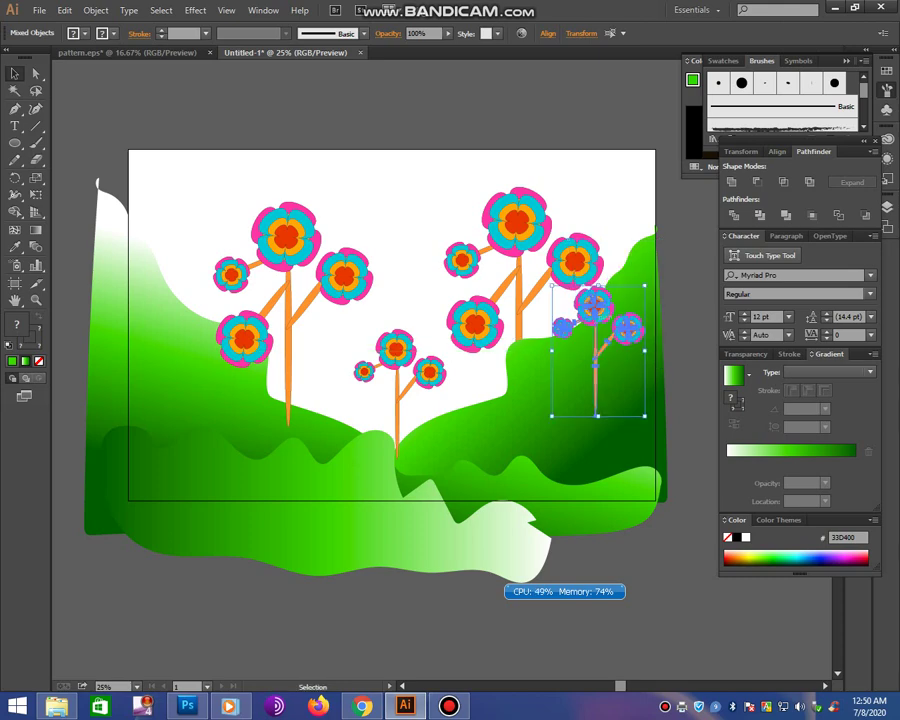
- Place another small plant on the right hill and send it behind the hills
mouse_move(645, 286)
mouse_down()
mouse_move(582, 372)
mouse_move(603, 250)
mouse_up()
right_click(638, 206)
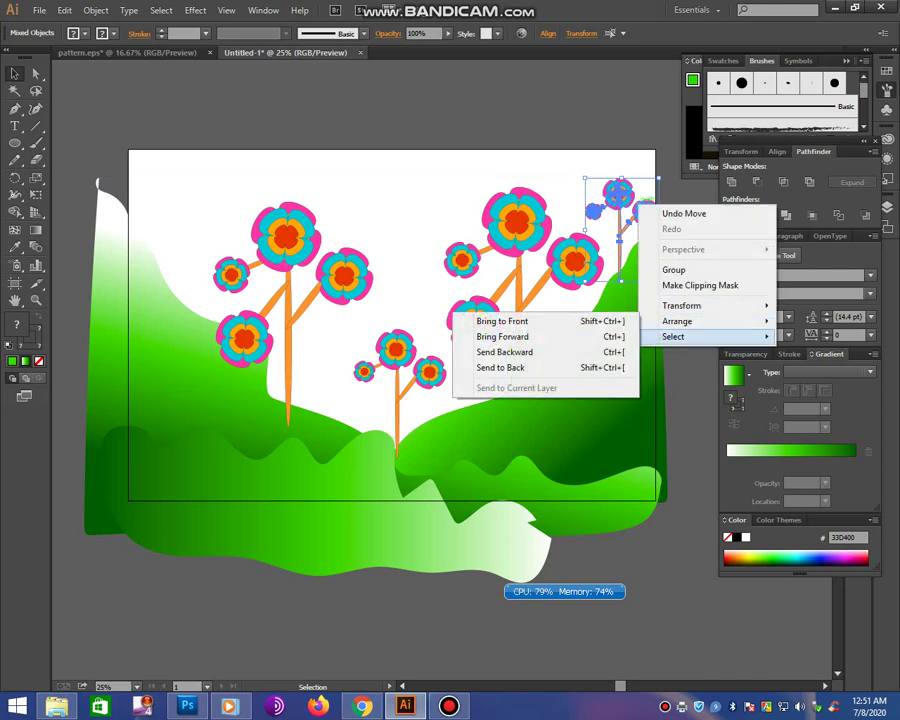
click(512, 366)
key(ctrl+shift+a)
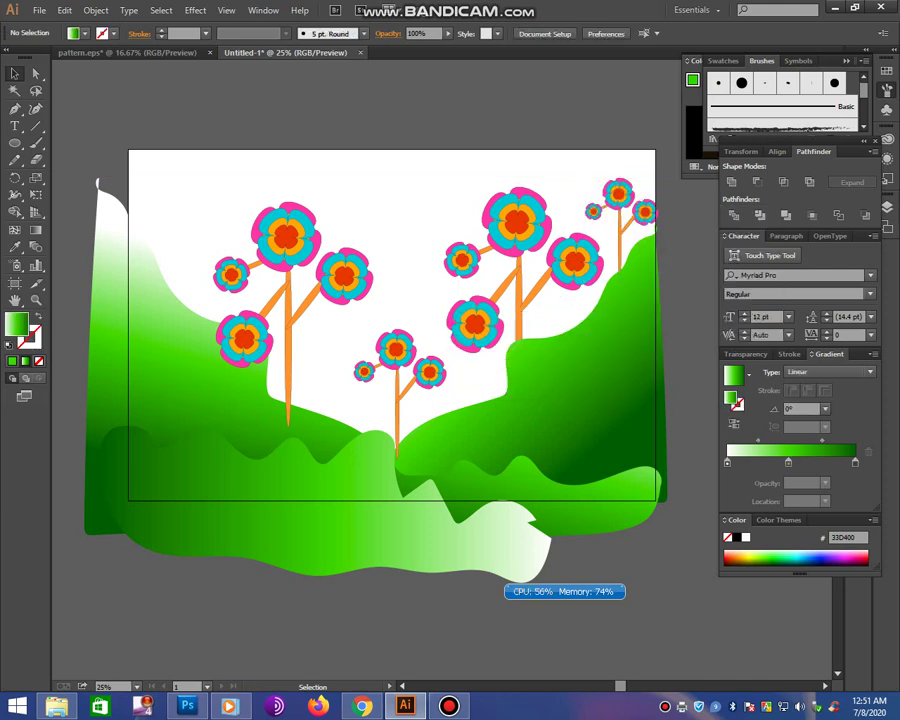
- Draw a rectangle covering the whole artboard
click(360, 470)
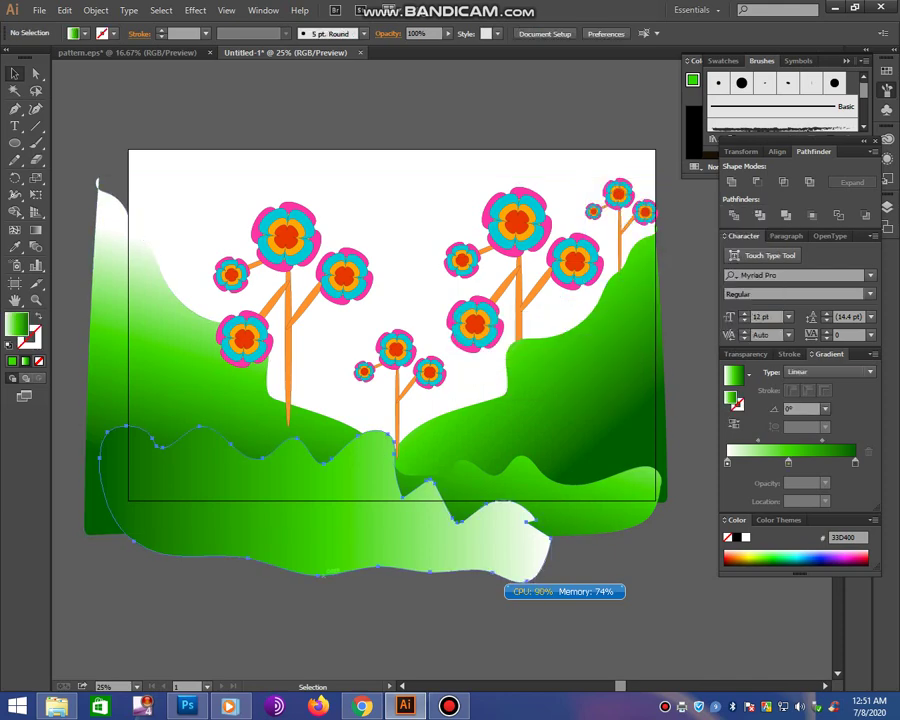
drag(15, 143, 75, 144)
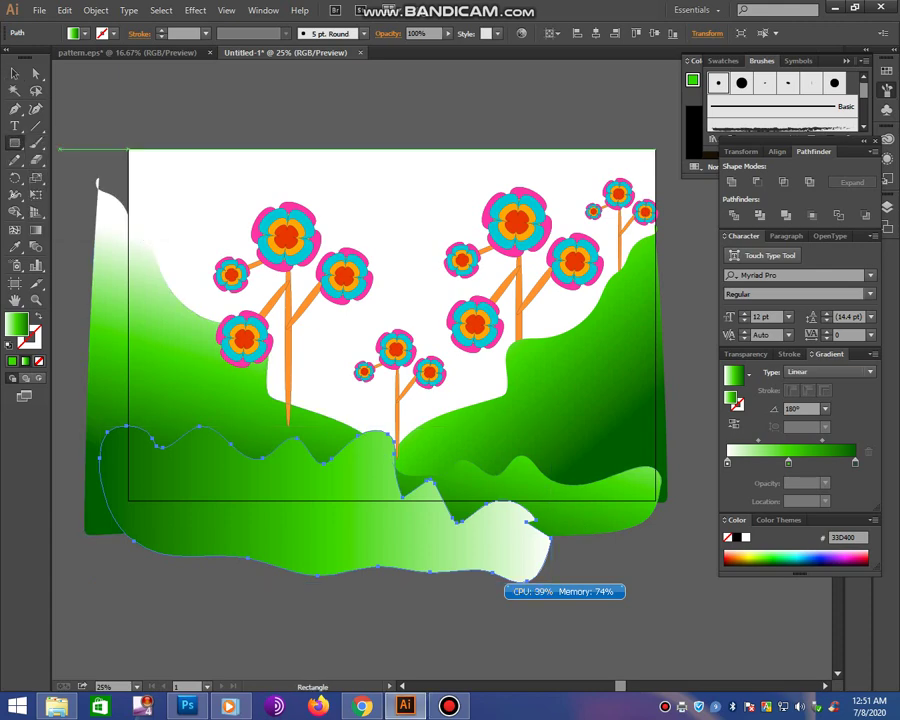
drag(129, 148, 654, 495)
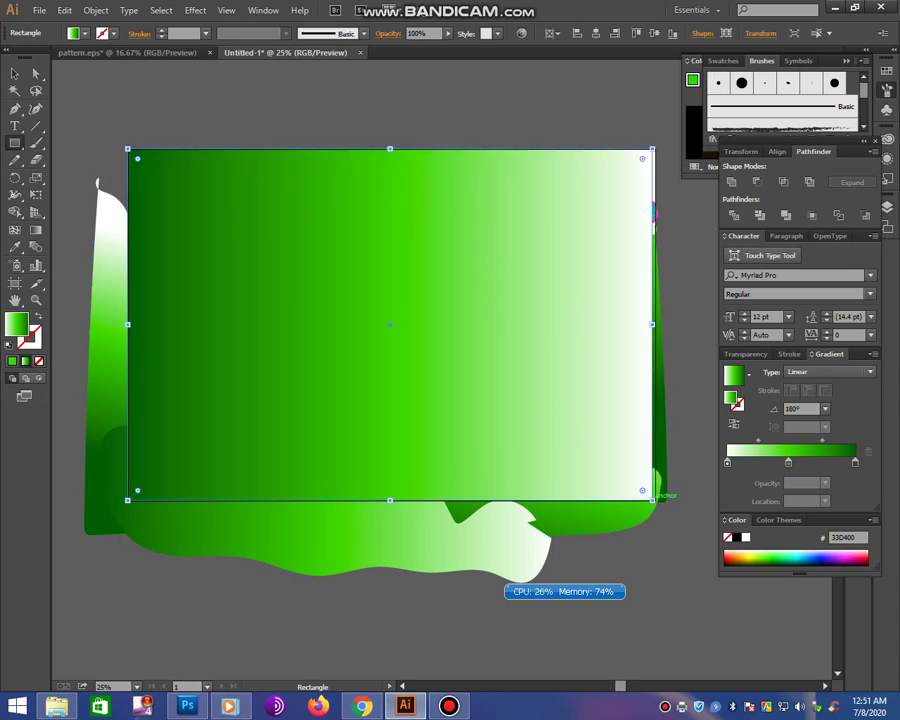
click(14, 73)
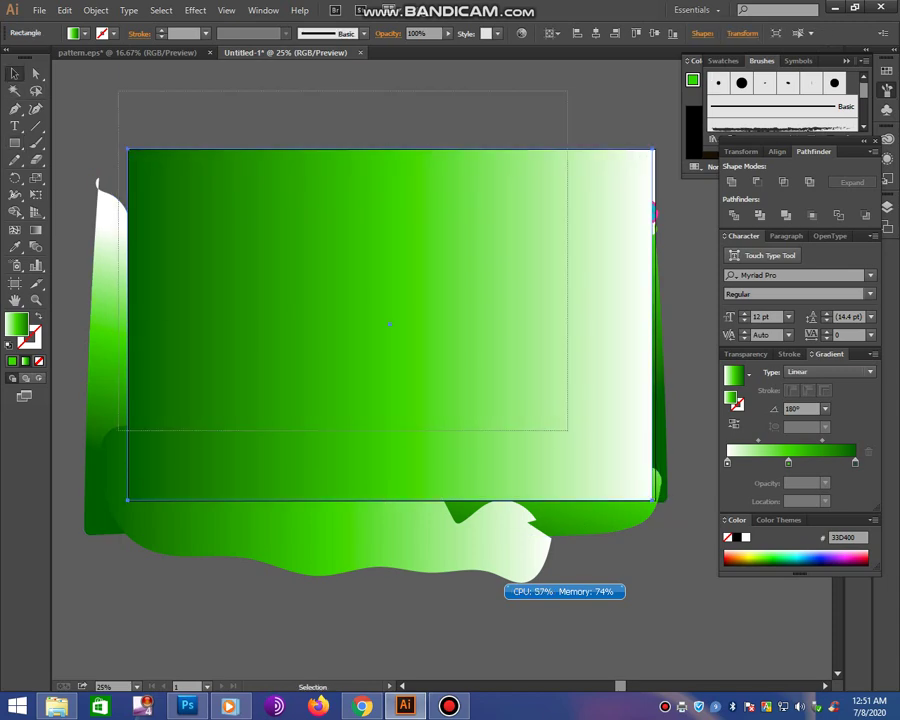
- Clip all the artwork to the rectangle with Ctrl+7, then ungroup and undo
key(ctrl+a)
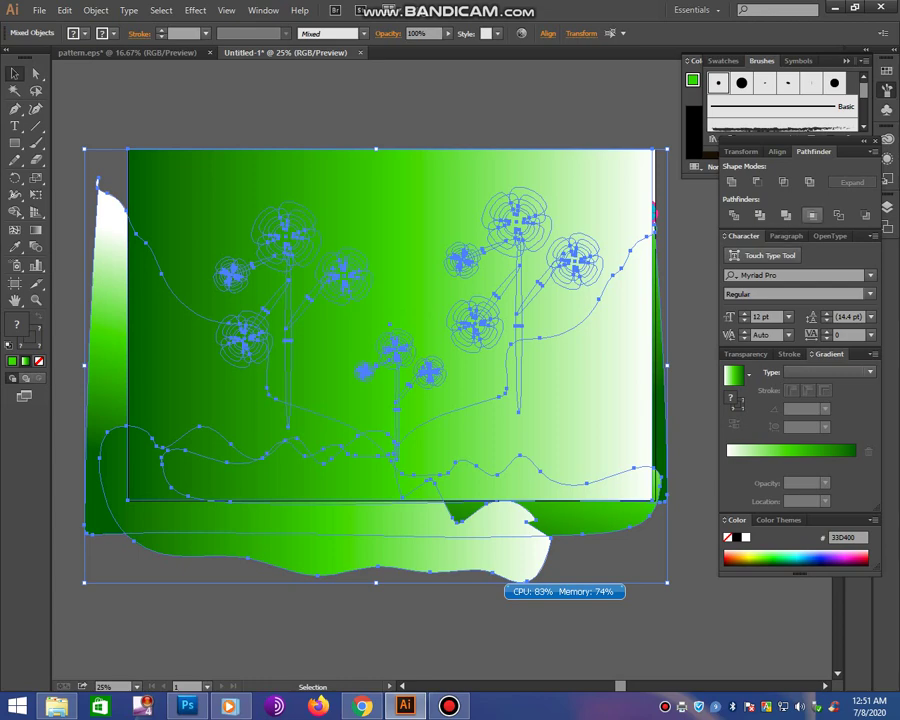
key(ctrl+7)
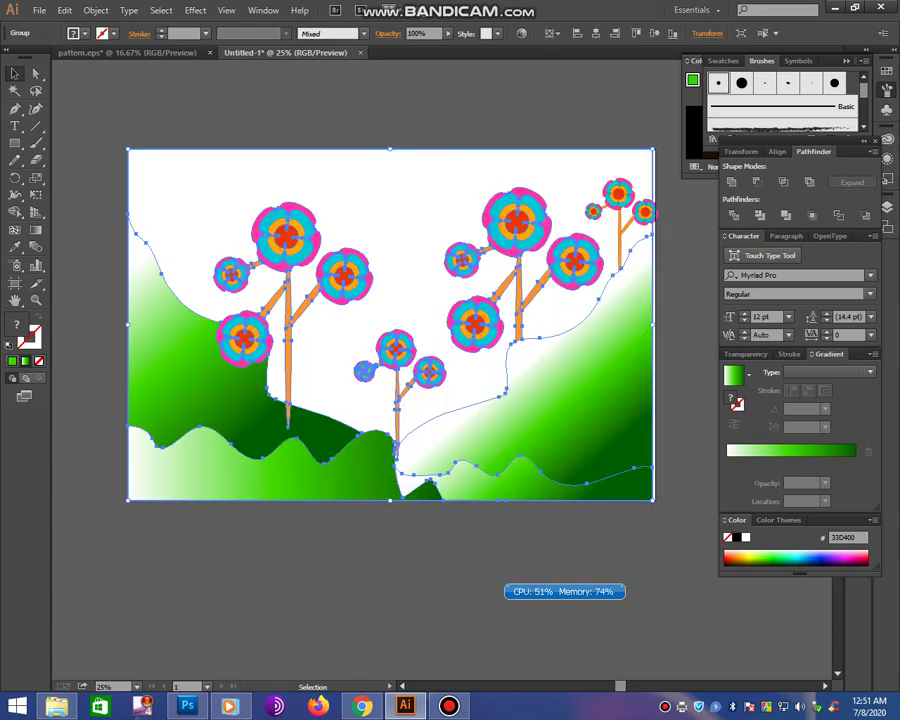
right_click(524, 464)
click(605, 544)
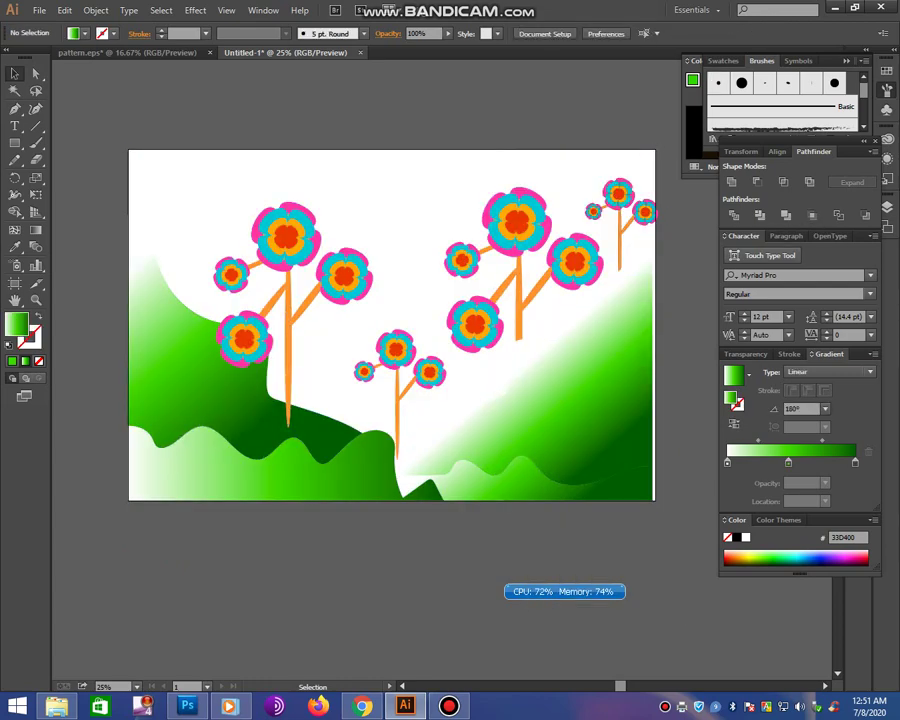
key(a)
key(ctrl+z)
- Reapply the clipping mask, release it, and delete the gradient rectangle
right_click(354, 276)
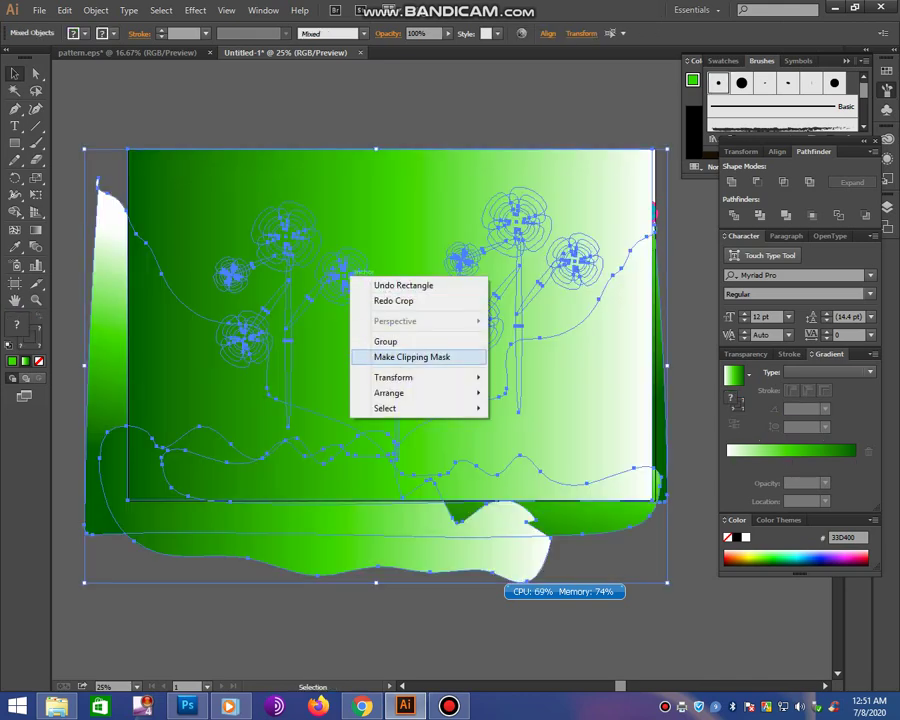
click(412, 356)
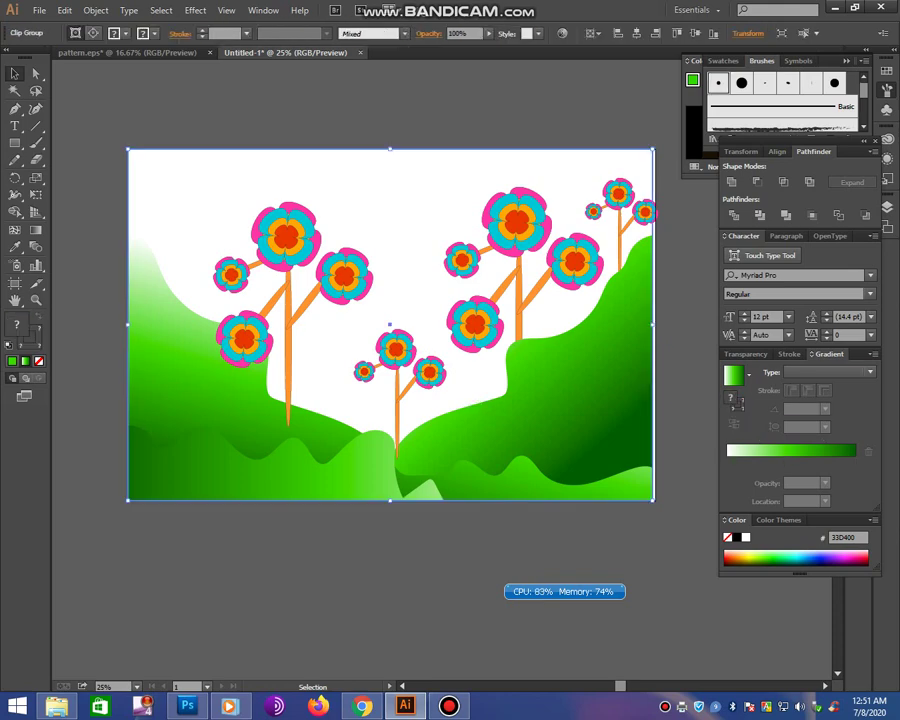
key(ctrl+z)
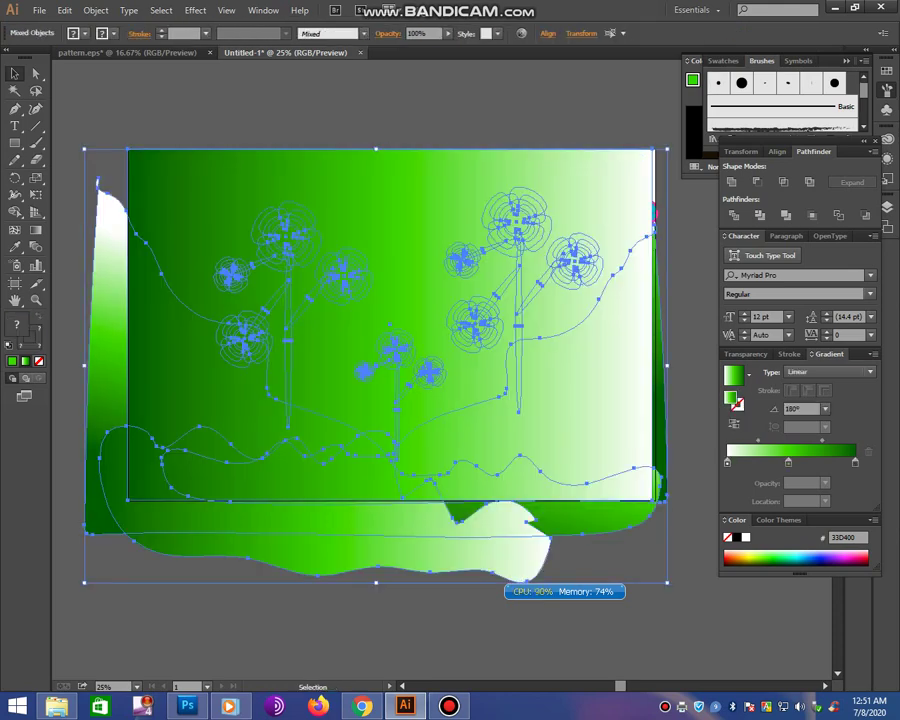
key(ctrl+z)
key(Delete)
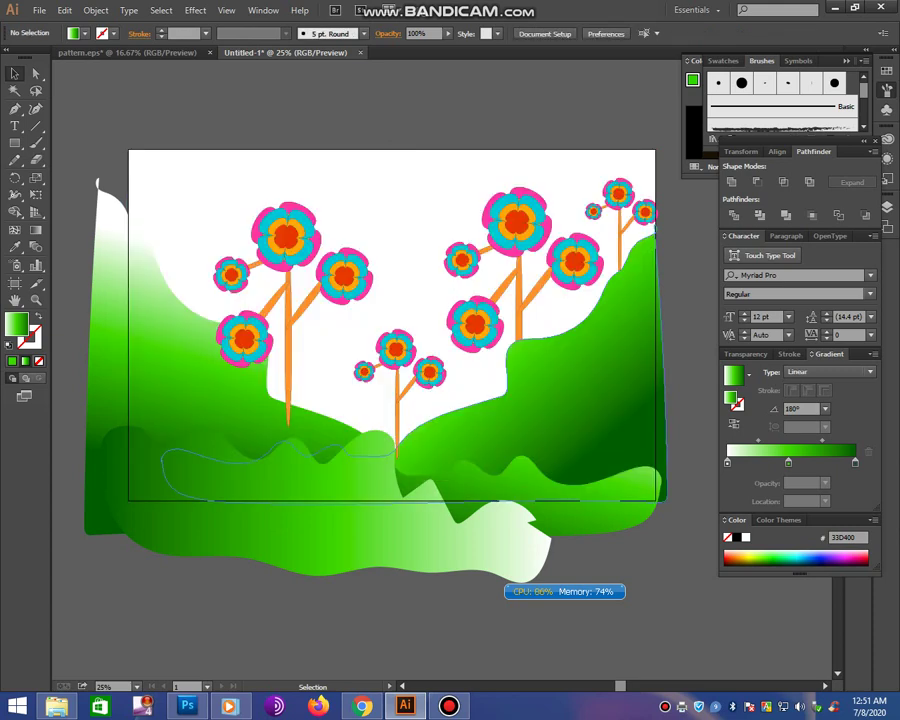
- Move the right flower cluster slightly up and left
click(618, 193)
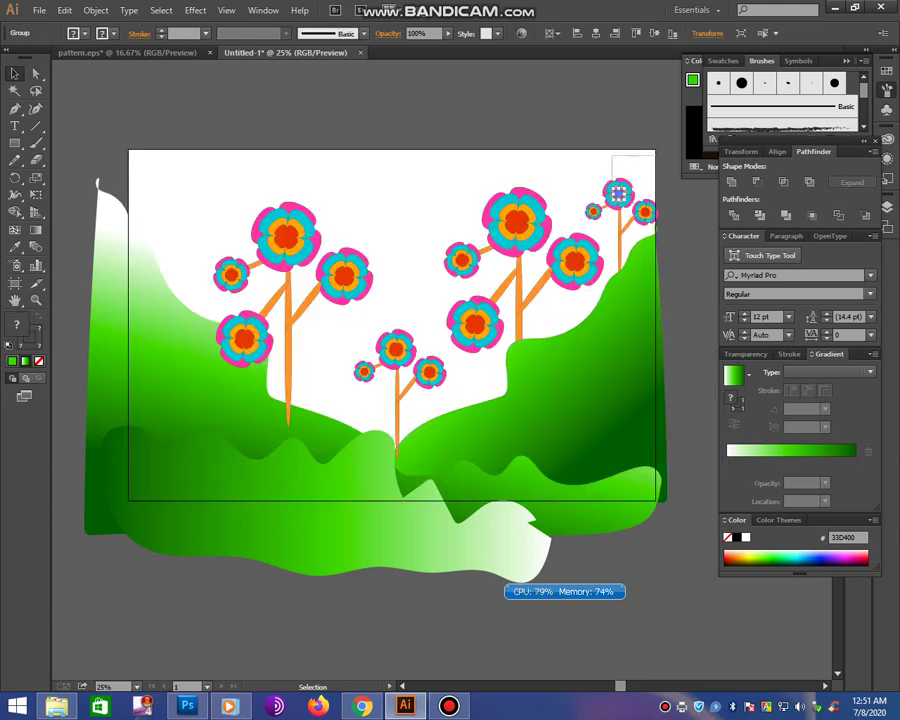
shift+click(618, 193)
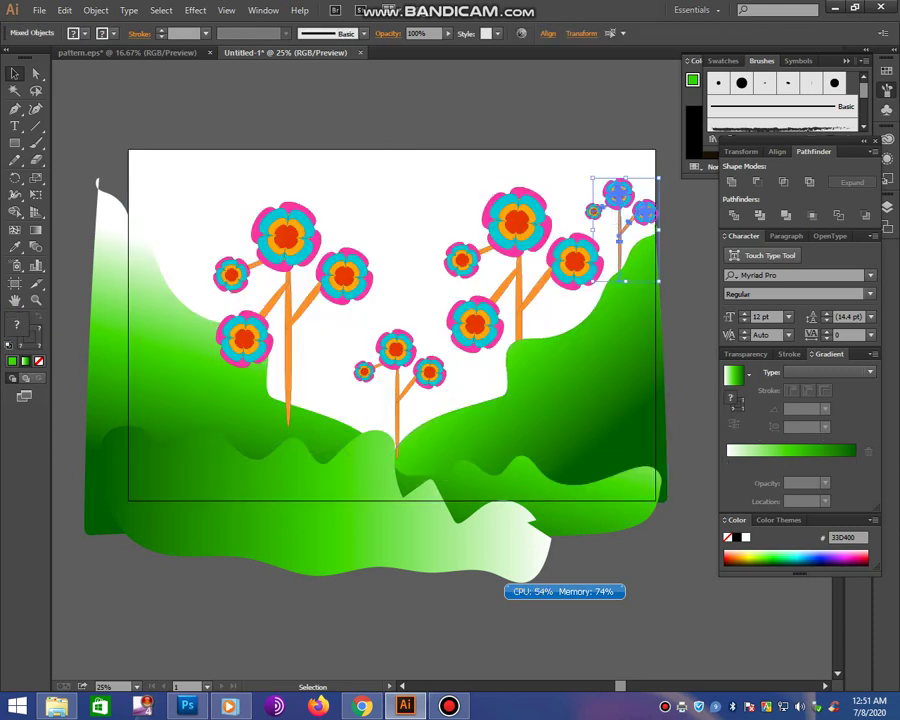
drag(618, 193, 615, 190)
key(ctrl+shift+a)
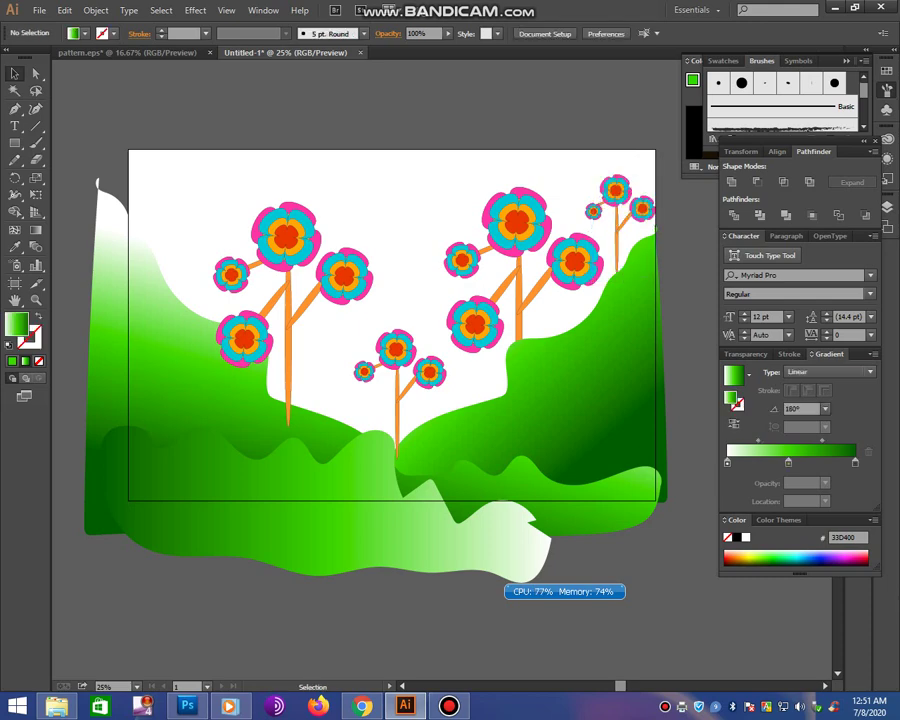
- Clip all the artwork to a new rectangle just inside the artboard
key(m)
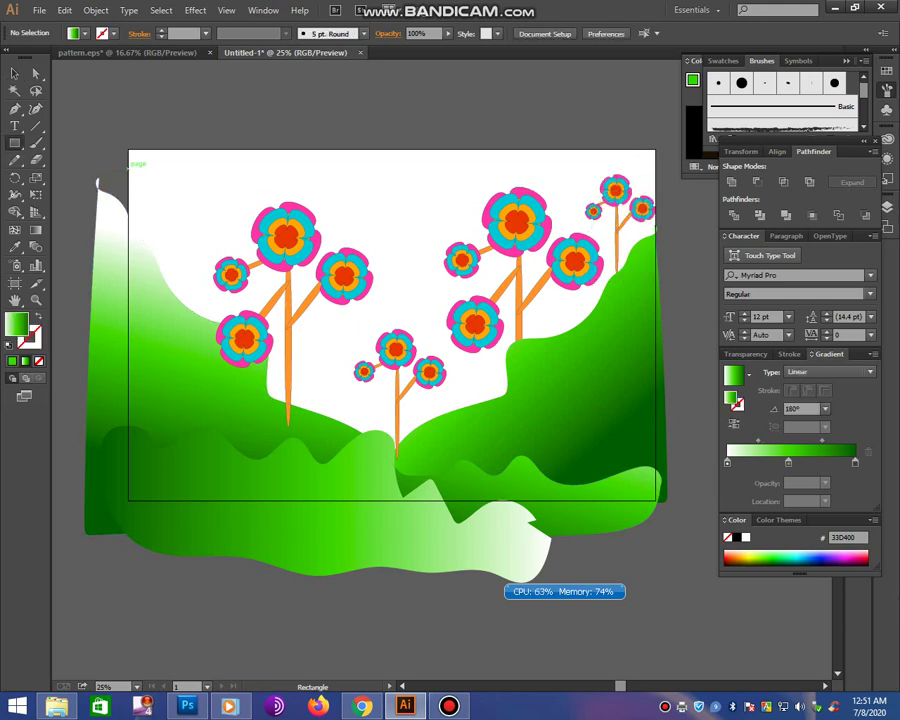
drag(137, 164, 656, 487)
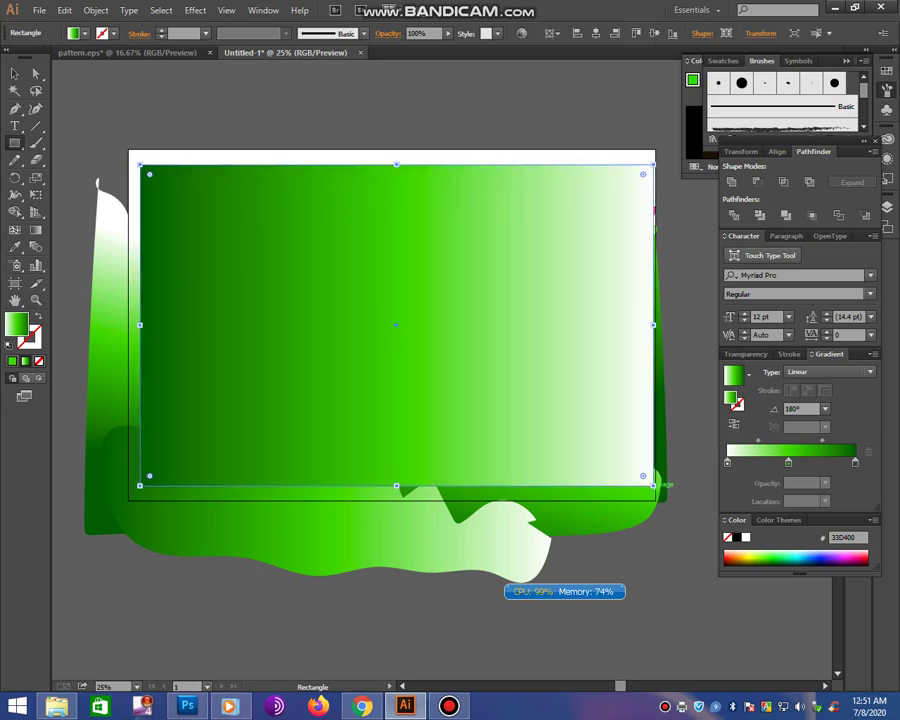
key(ctrl+a)
right_click(460, 298)
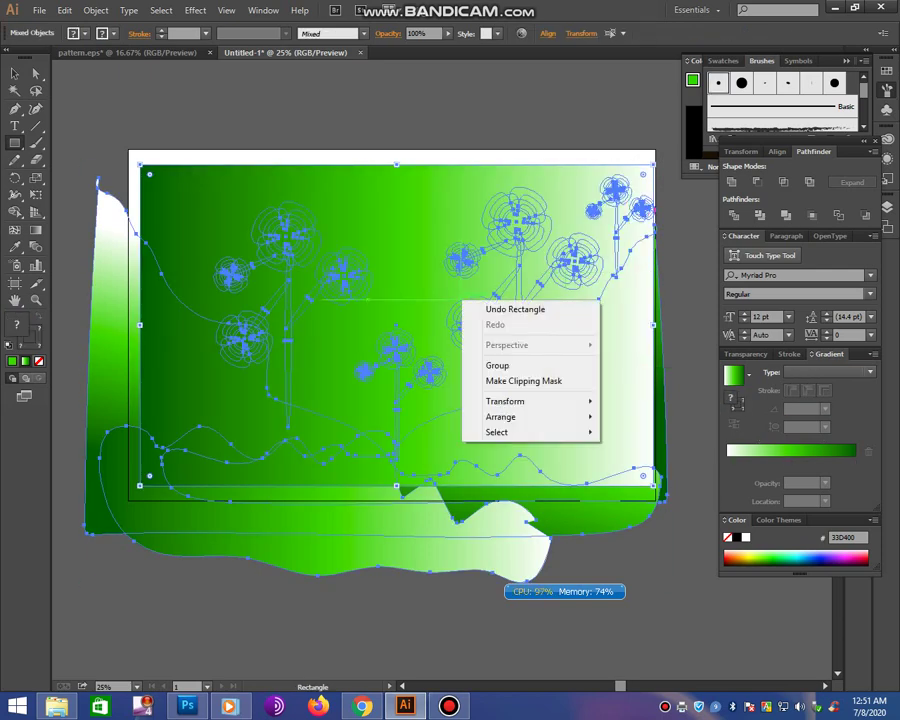
click(514, 379)
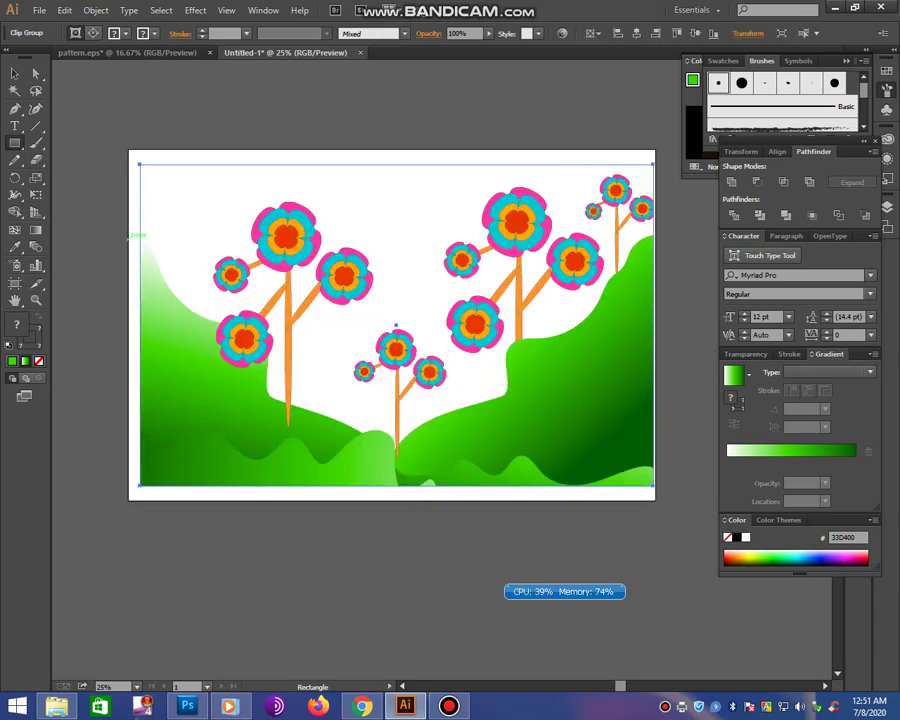
- Use the Artboard tool's Fit to Artwork Bounds preset, then deselect the clip group
key(shift+o)
click(143, 33)
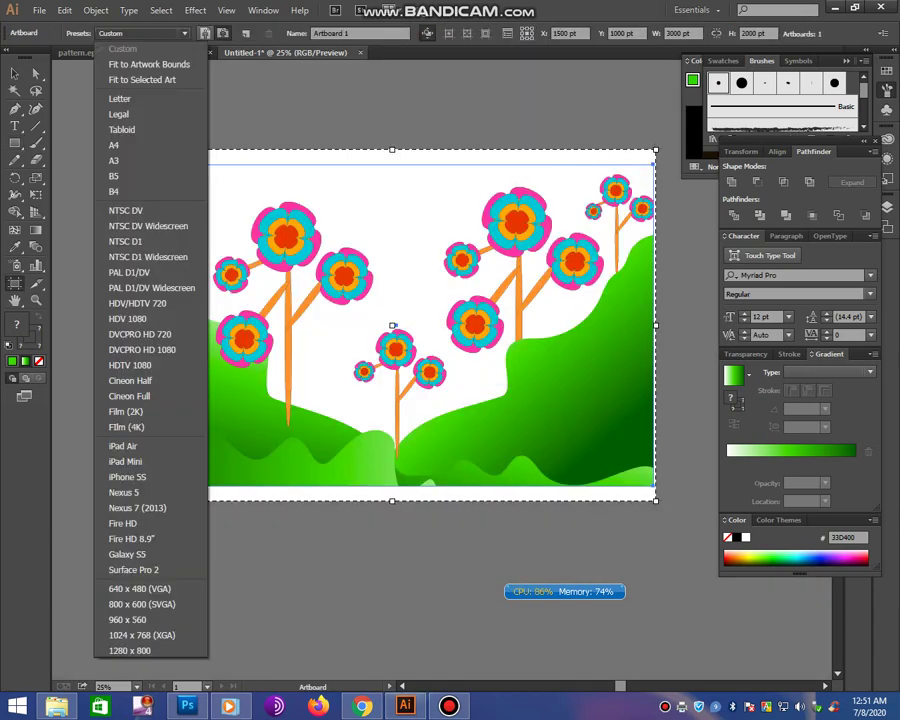
click(145, 58)
key(v)
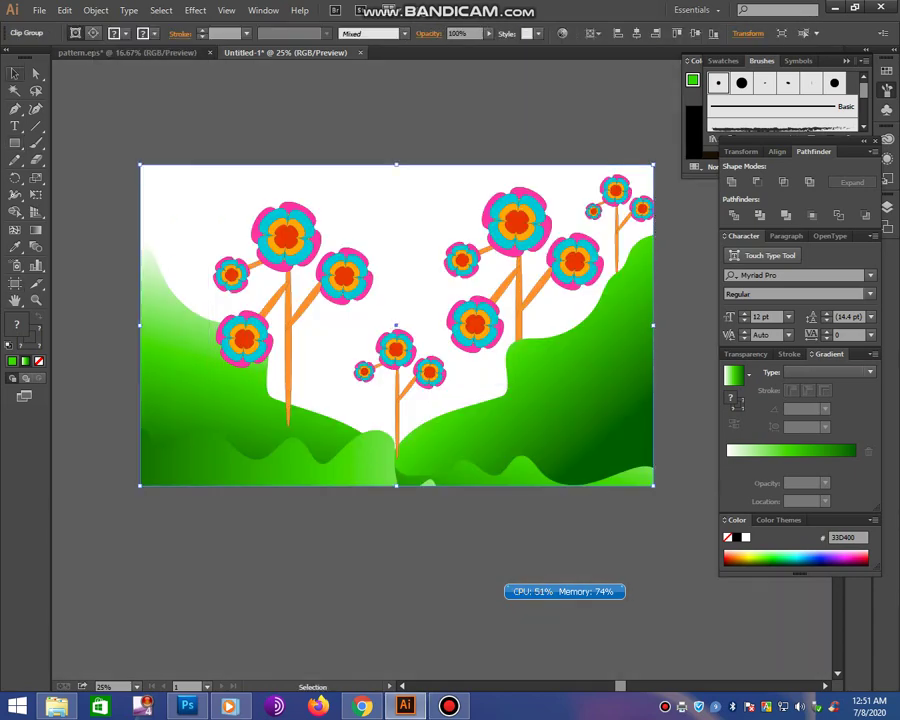
key(ctrl+shift+a)
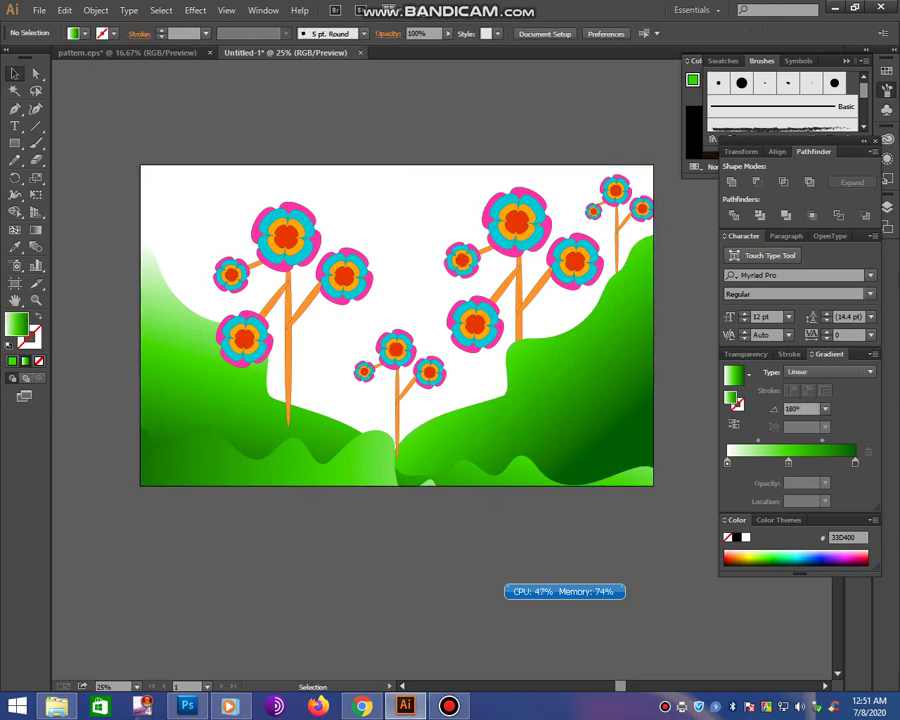
key(alt+Tab)
key(alt+Tab)
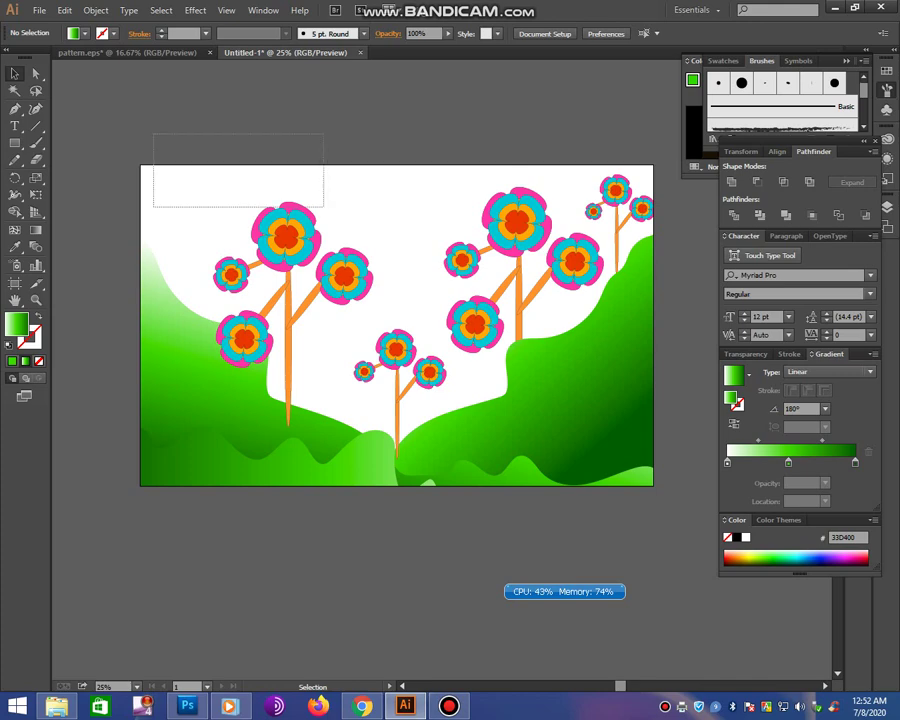
- Copy the flower scene and create a new 3000 × 2000 pt document
drag(150, 135, 320, 206)
key(a)
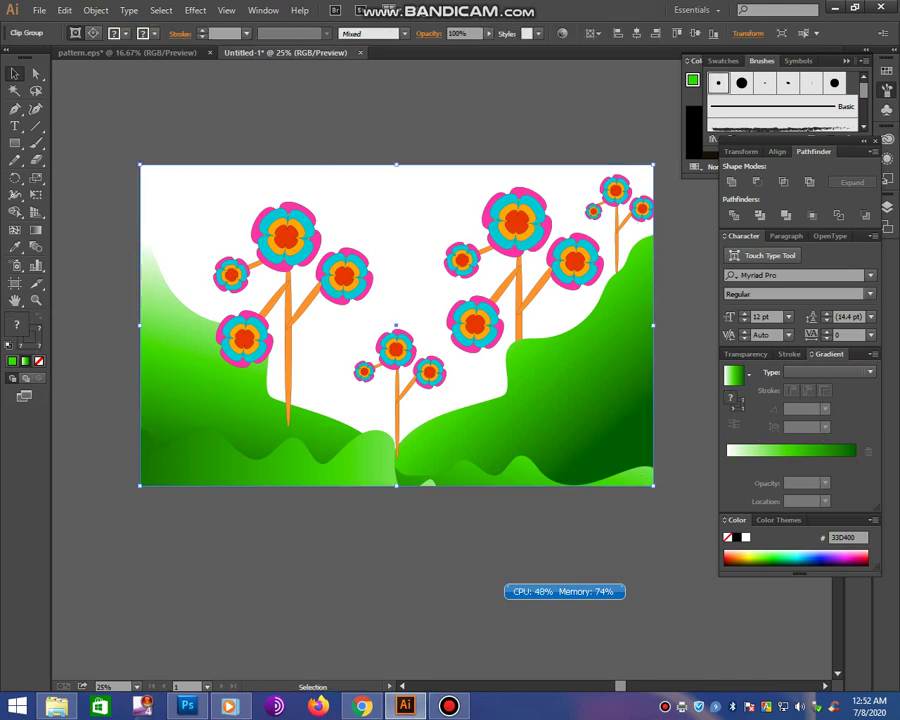
key(alt+f)
key(Return)
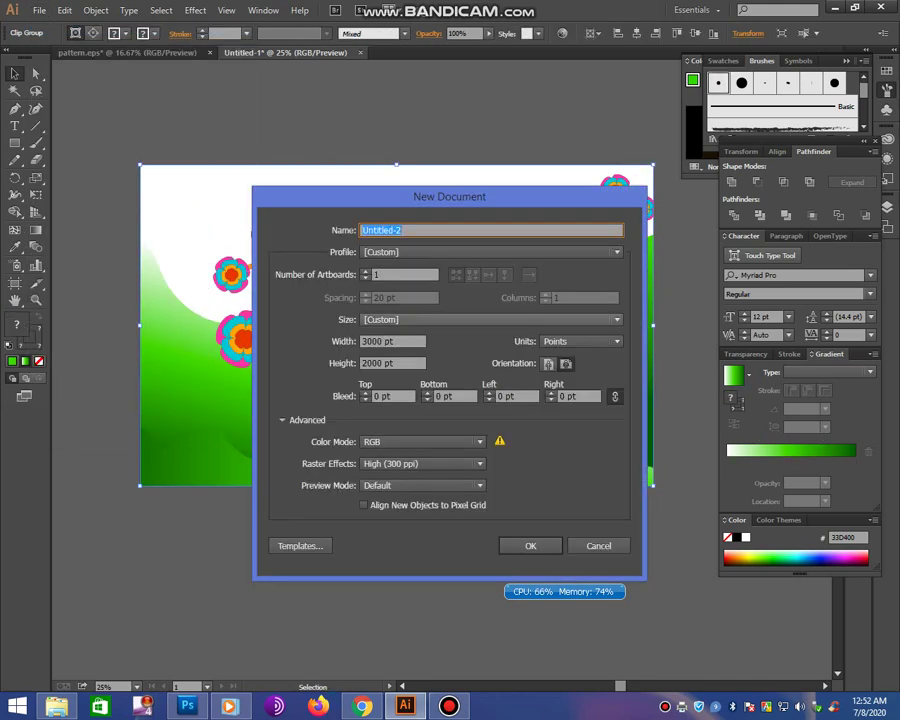
key(Escape)
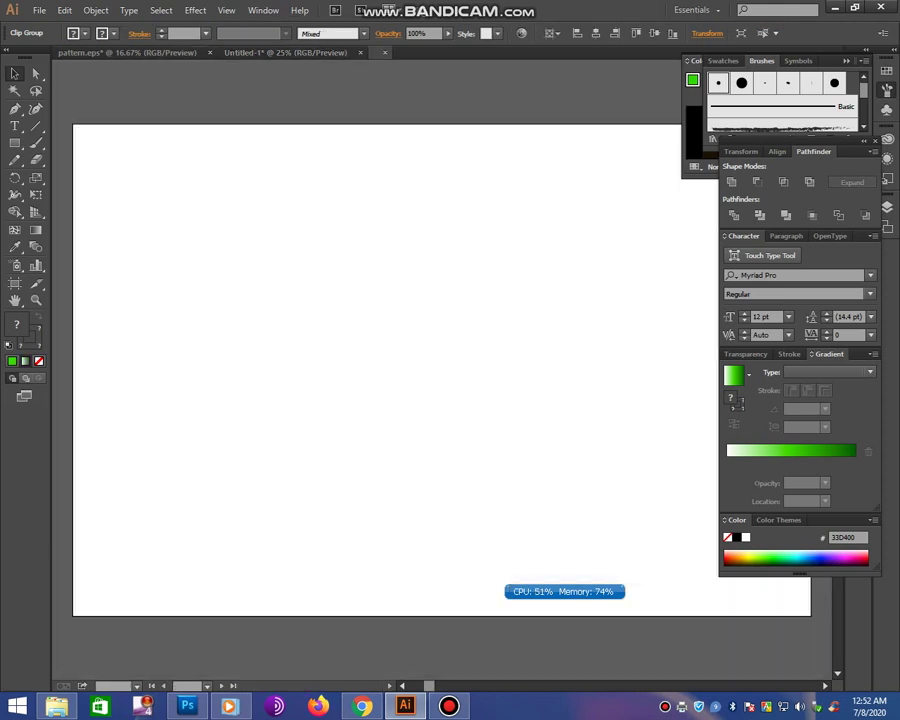
- Paste the scene into Untitled-2 and centre it on the artboard
key(ctrl+v)
key(ctrl+minus)
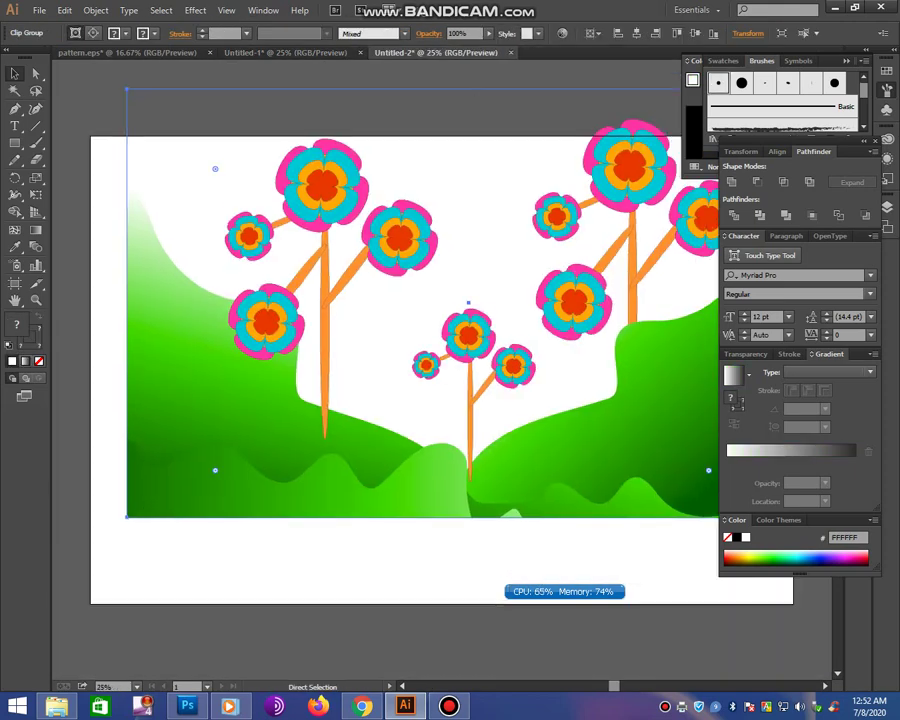
key(ctrl+minus)
key(ctrl+minus)
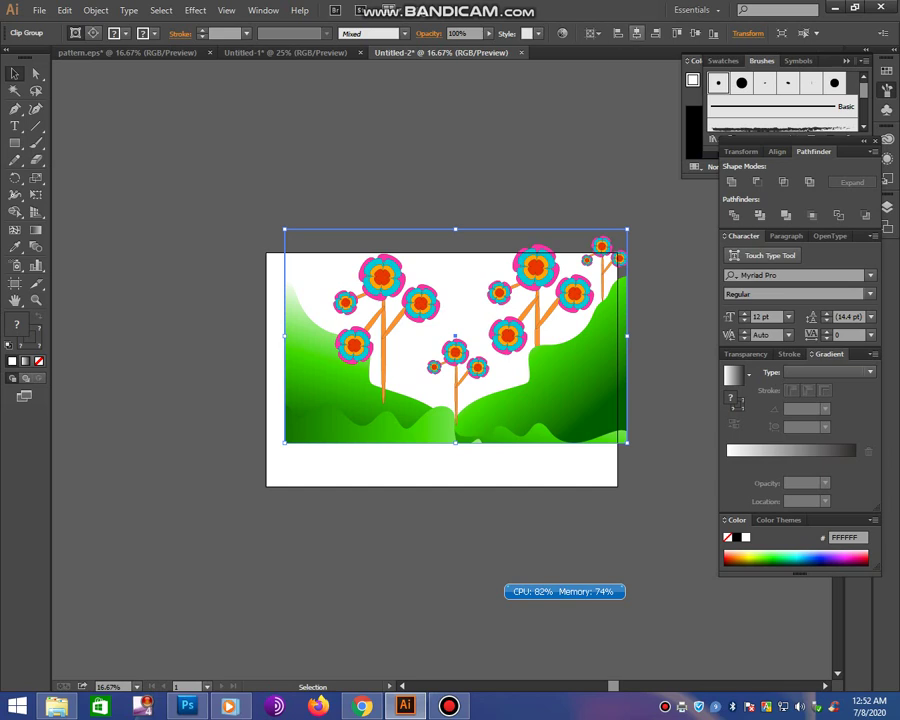
key(shift+Left)
key(shift+Left)
key(shift+Left)
key(shift+Down)
key(shift+Down)
key(shift+Down)
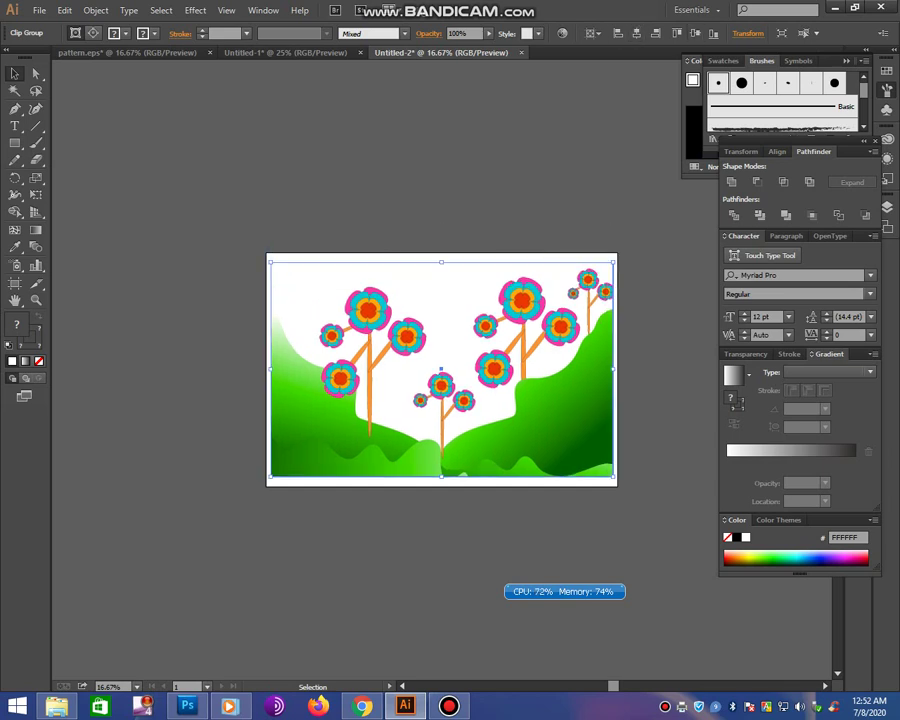
key(ctrl+plus)
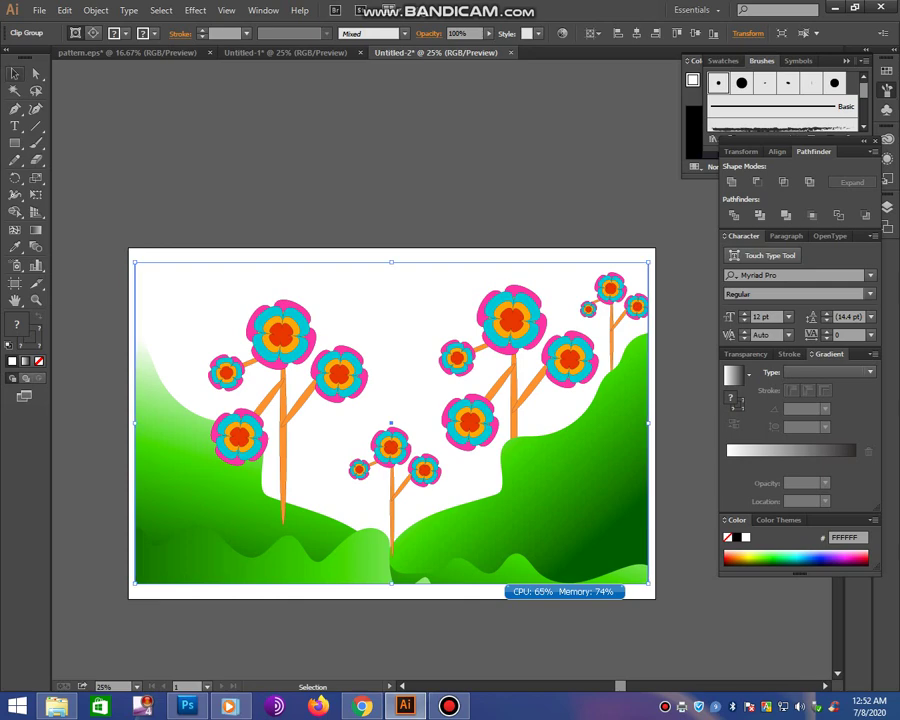
key(ctrl+shift+a)
drag(442, 560, 432, 483)
- Draw an artboard-covering rectangle and try Darken blending with teal and magenta fills
click(15, 143)
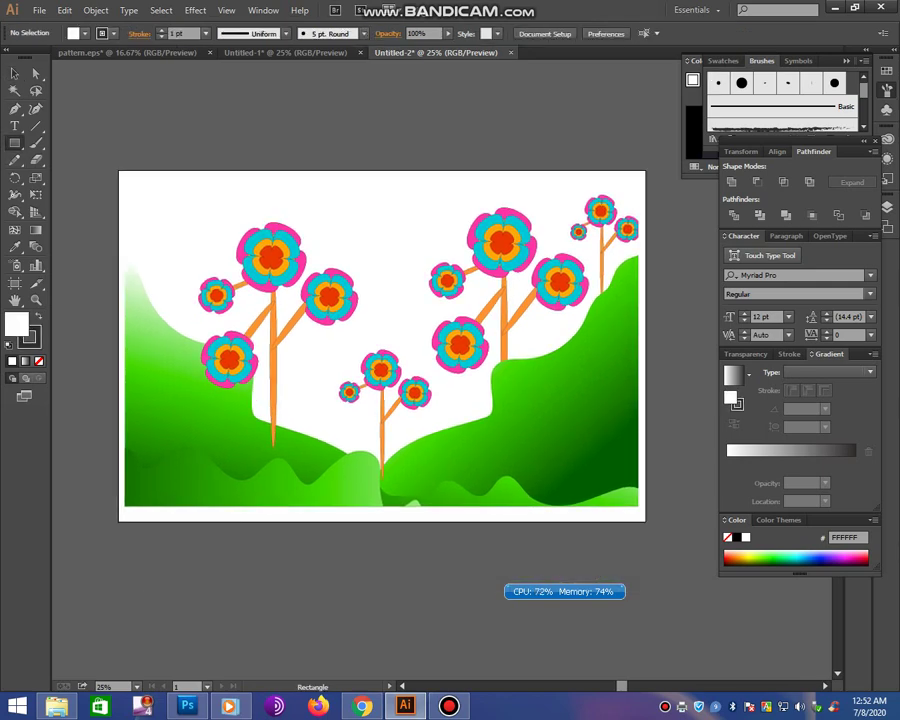
drag(119, 171, 645, 520)
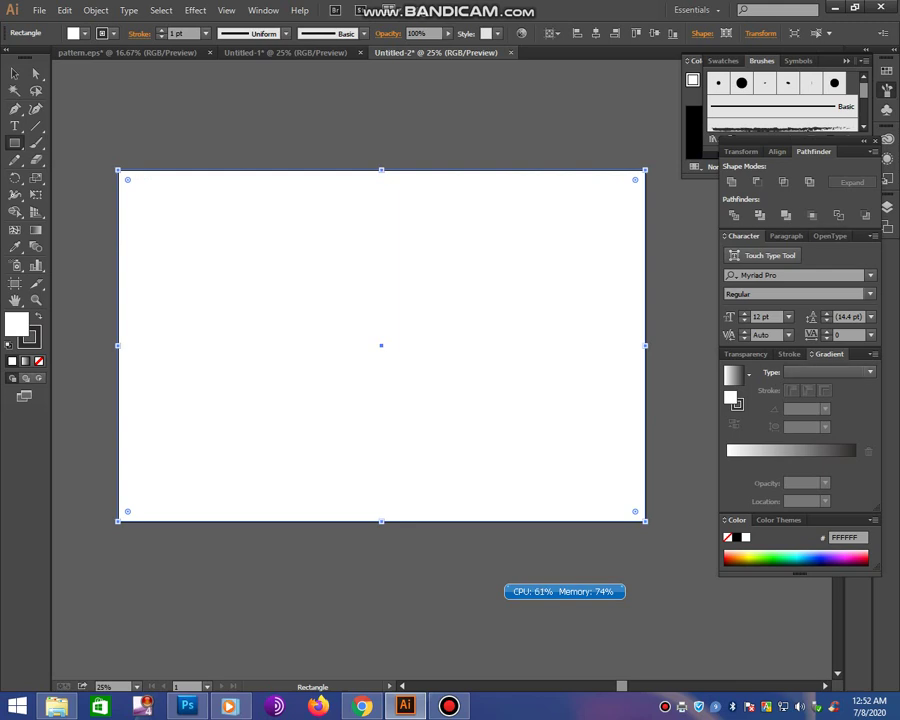
click(747, 354)
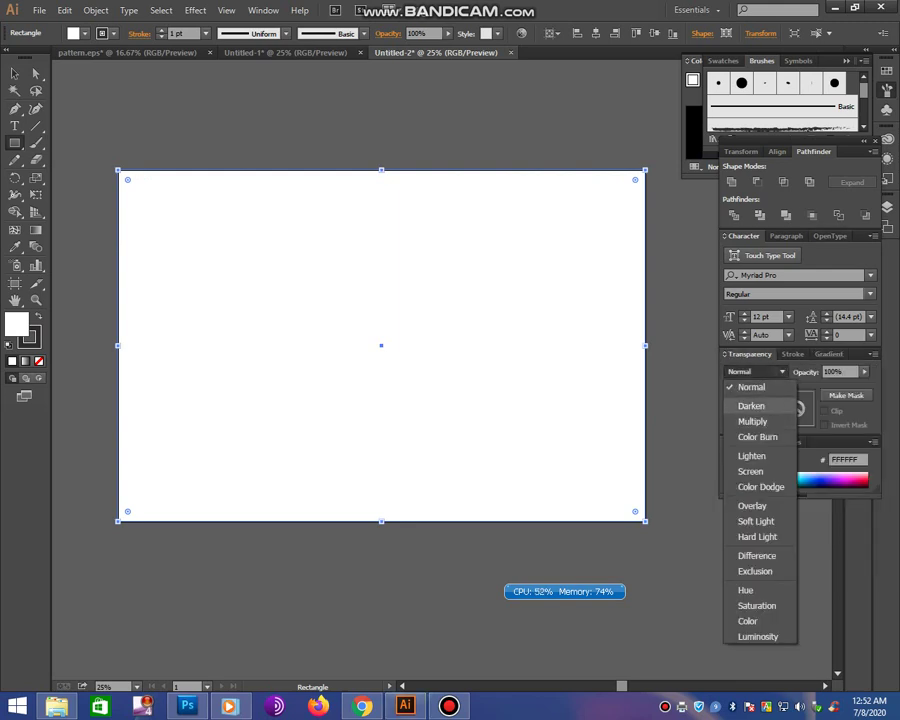
click(745, 402)
click(790, 484)
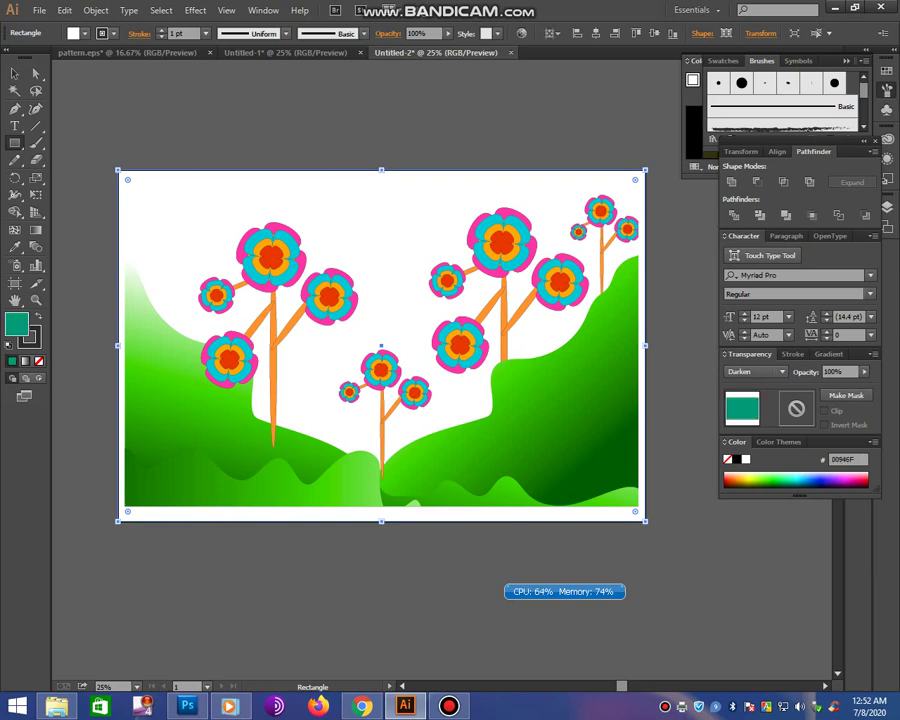
click(852, 484)
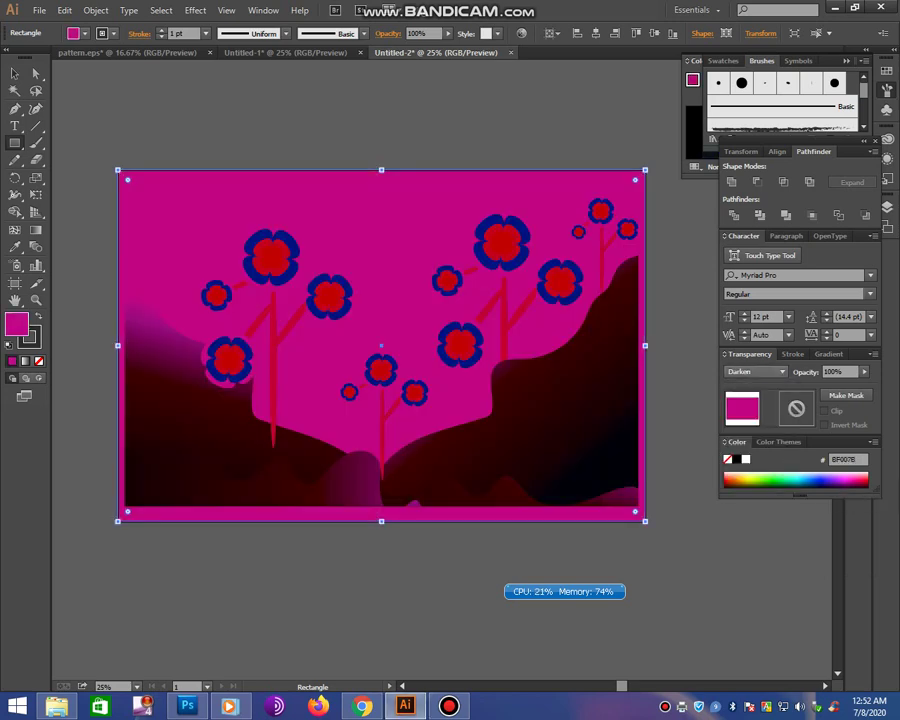
- Trim the overlay rectangle's bottom, right and left edges to fit the artwork
scroll(757, 377, down, 1)
scroll(757, 377, down, 2)
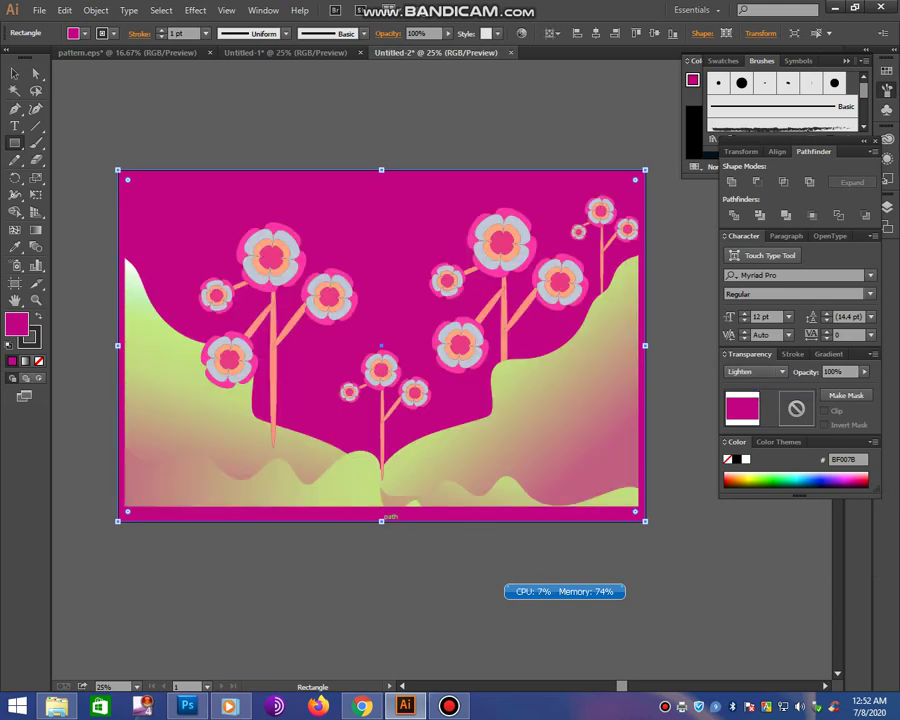
drag(382, 520, 382, 505)
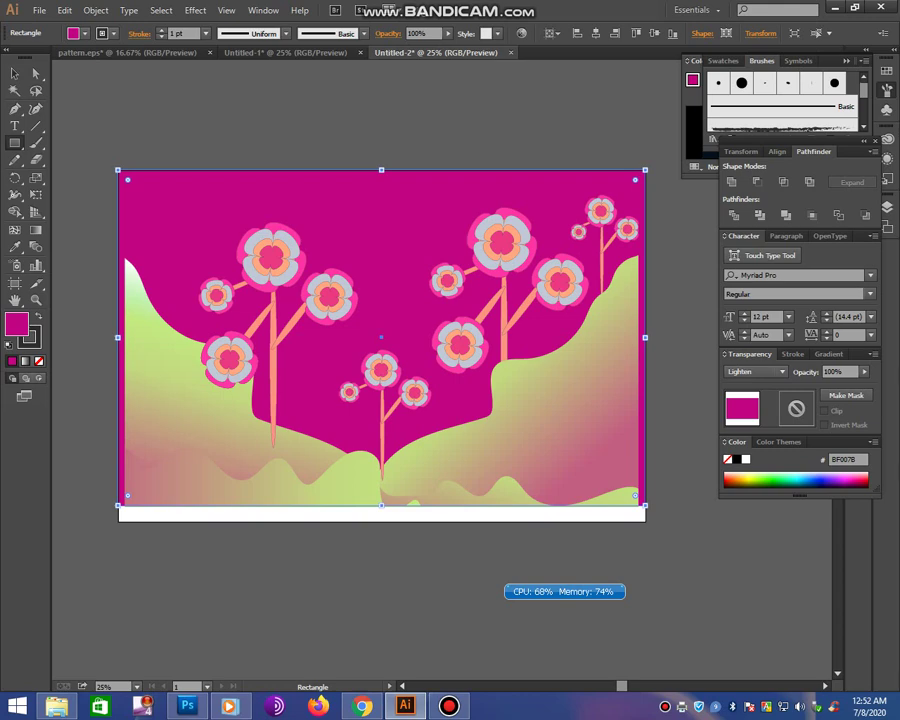
drag(645, 337, 638, 337)
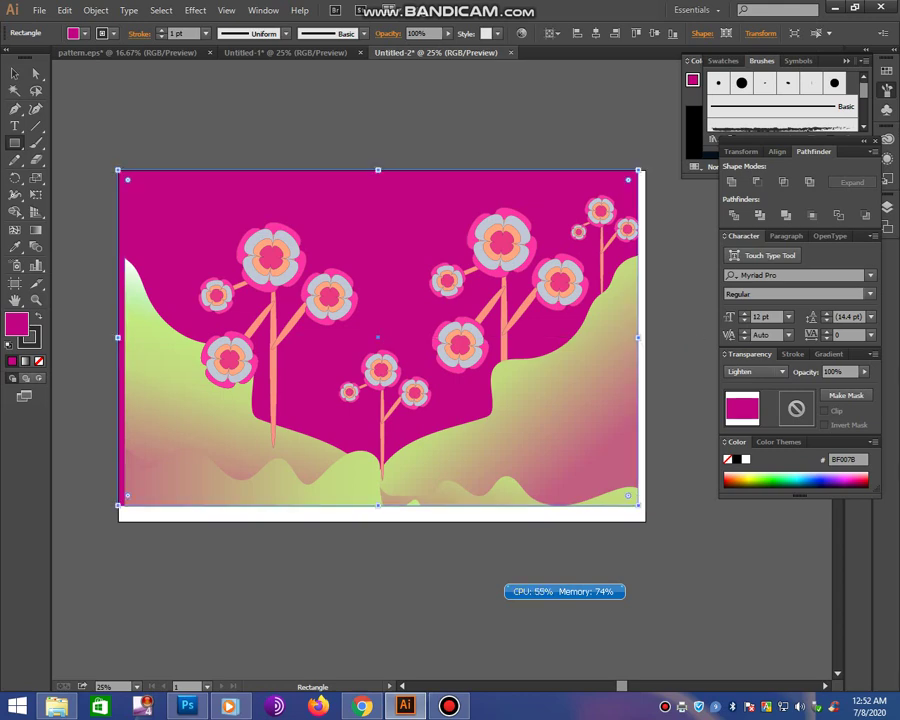
drag(118, 337, 124, 337)
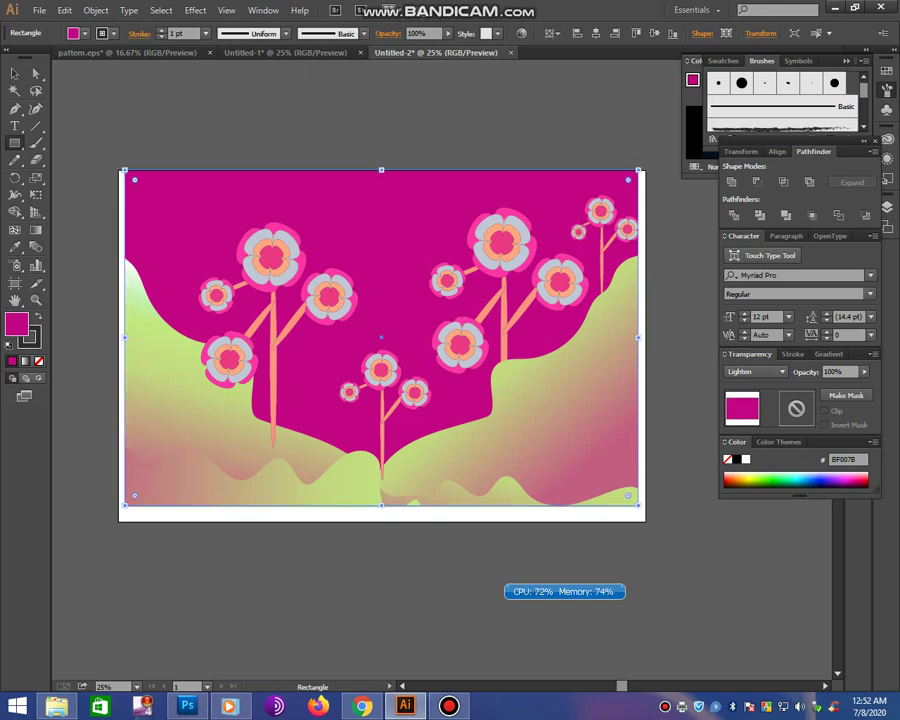
- Set the overlay to Hue blend mode and settle on a blue 00A8E9 fill
click(772, 480)
click(818, 480)
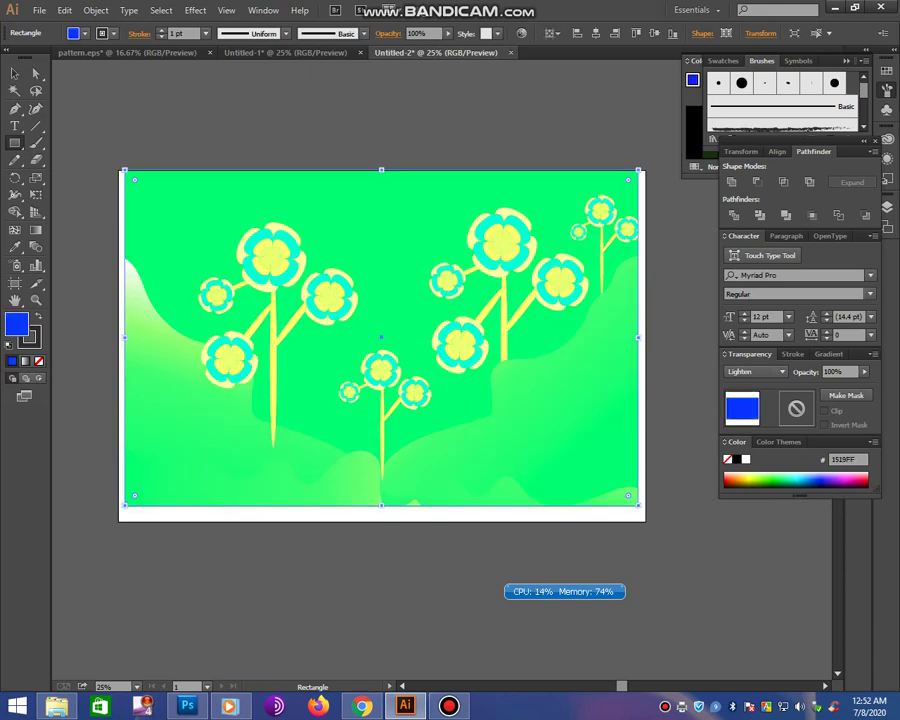
click(852, 480)
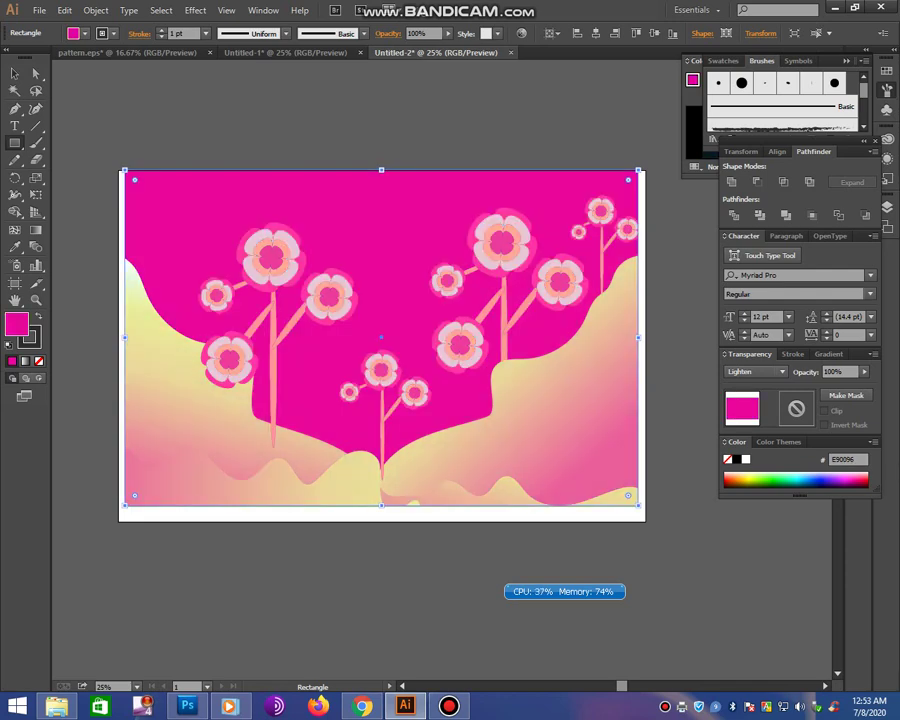
click(755, 371)
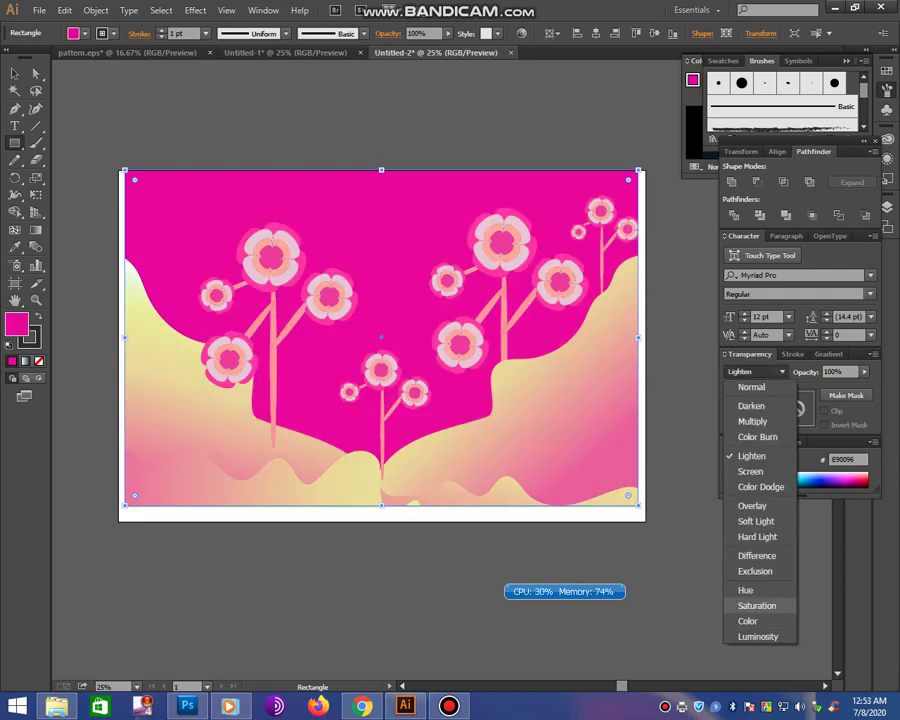
click(758, 589)
click(796, 482)
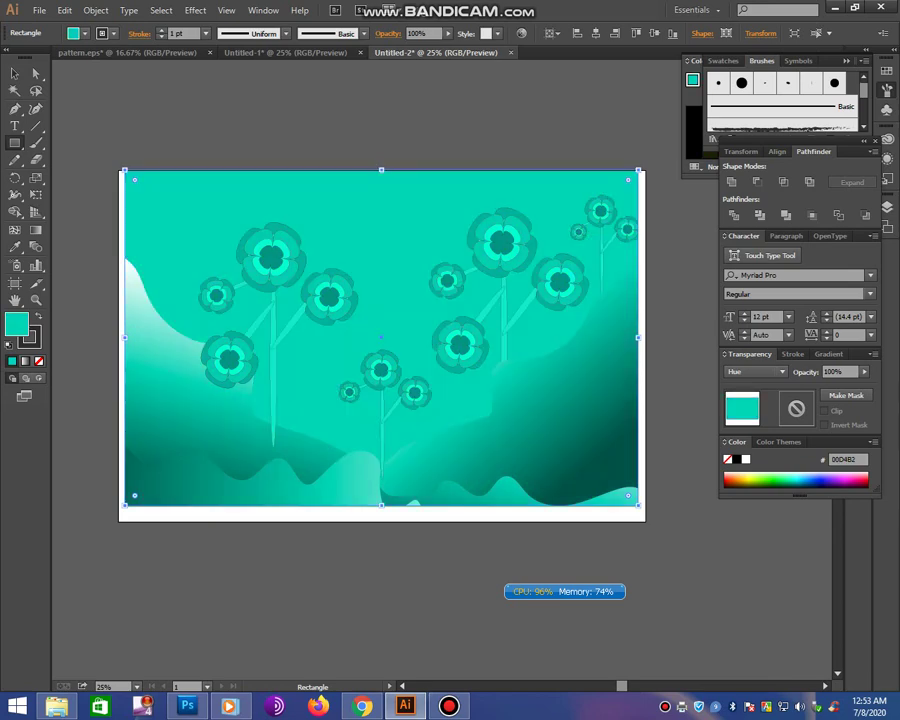
click(852, 480)
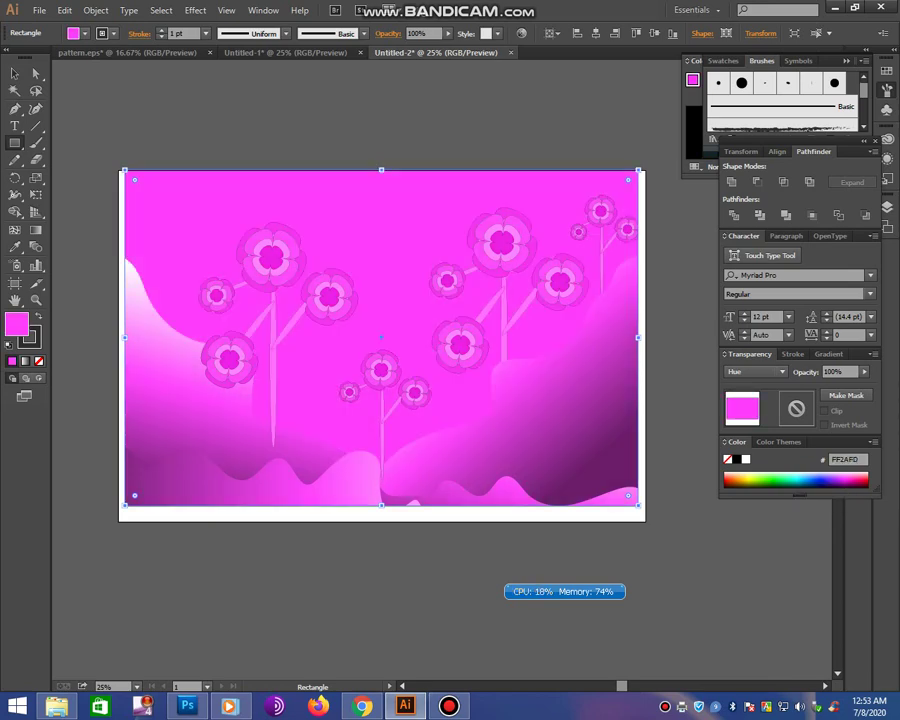
click(803, 480)
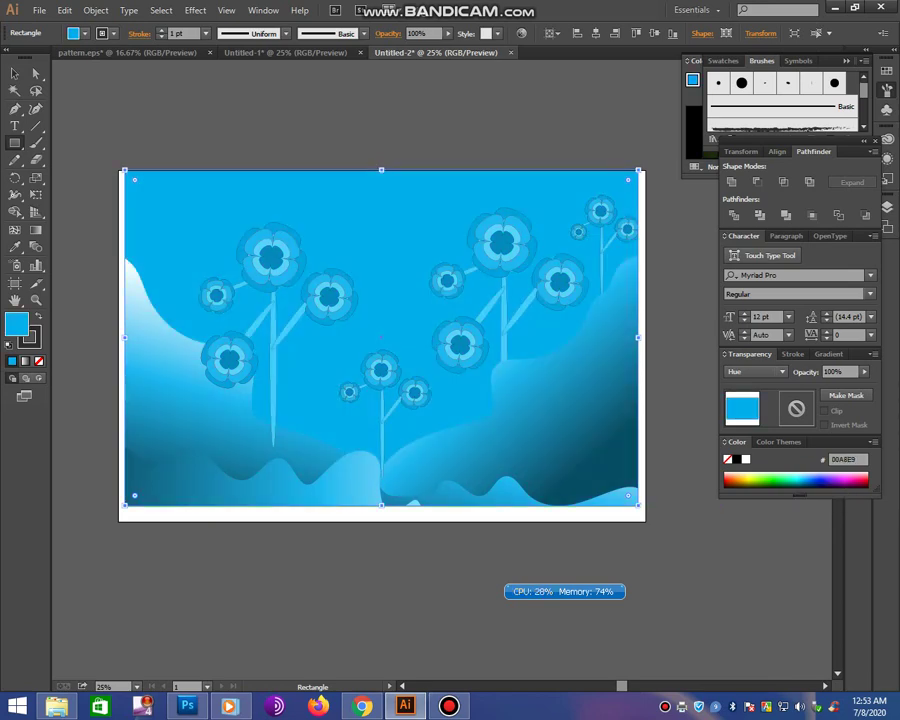
- Deselect the overlay and draw a clip rectangle over the artboard
click(14, 73)
click(515, 280)
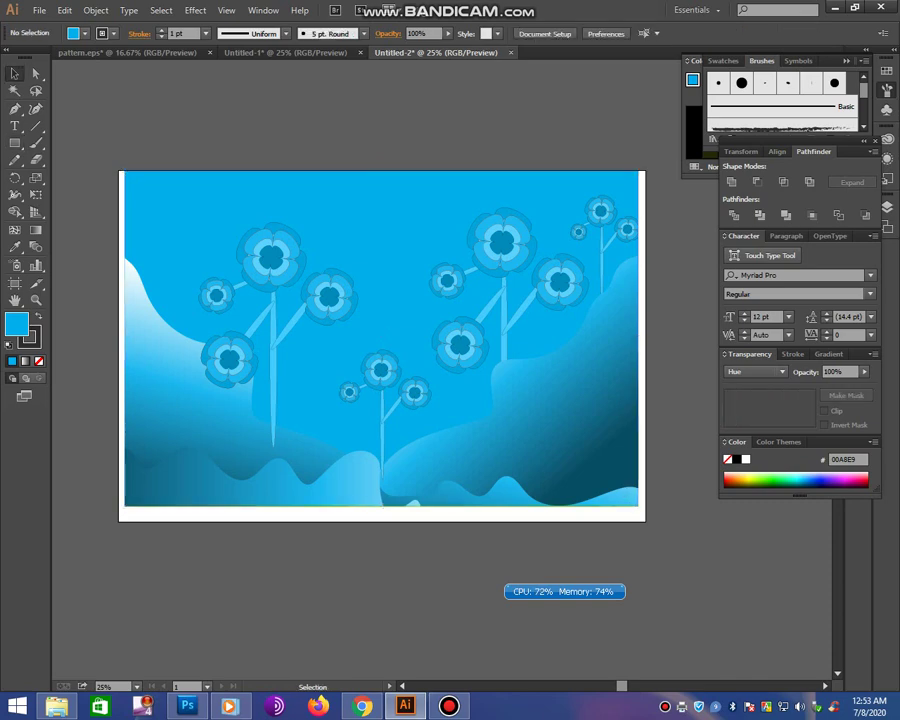
click(14, 143)
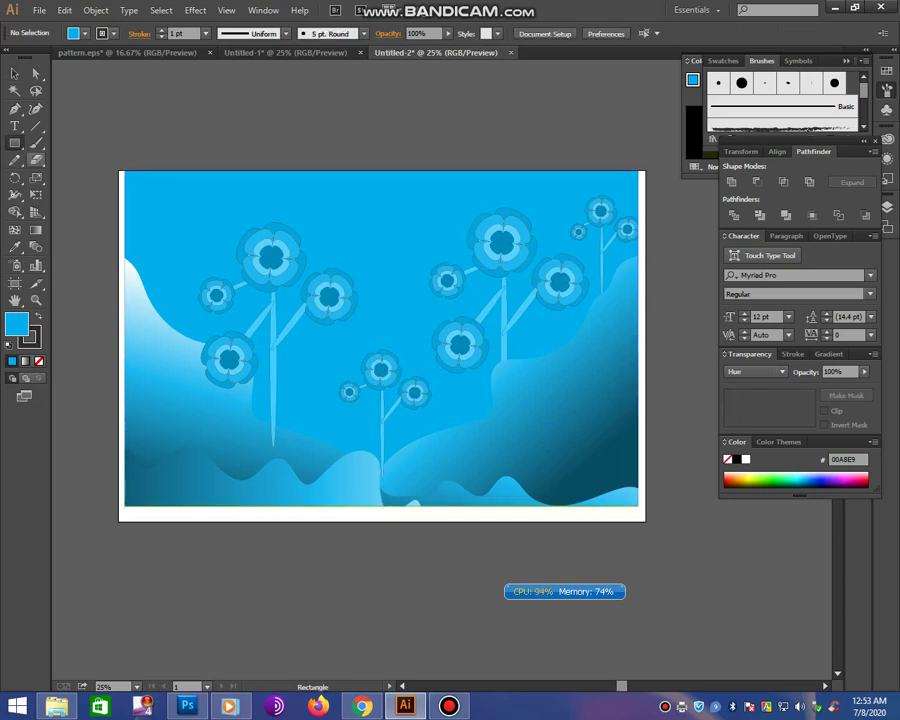
mouse_move(133, 177)
mouse_down()
mouse_move(566, 383)
mouse_move(627, 495)
mouse_up()
- Select all the artwork and make a clipping mask from the top rectangle
click(14, 73)
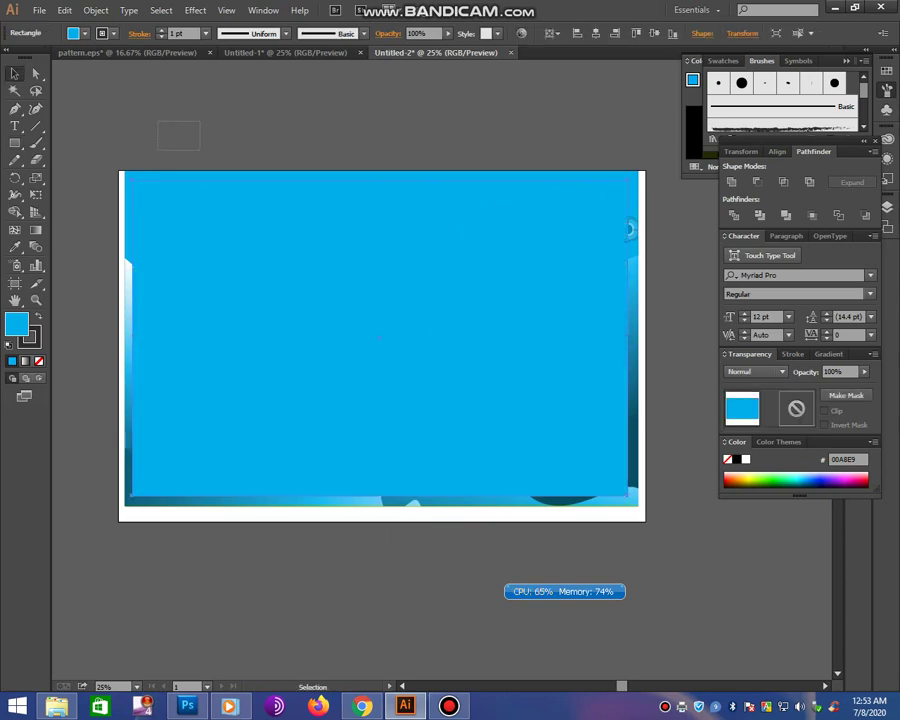
drag(160, 120, 450, 330)
right_click(450, 330)
click(510, 413)
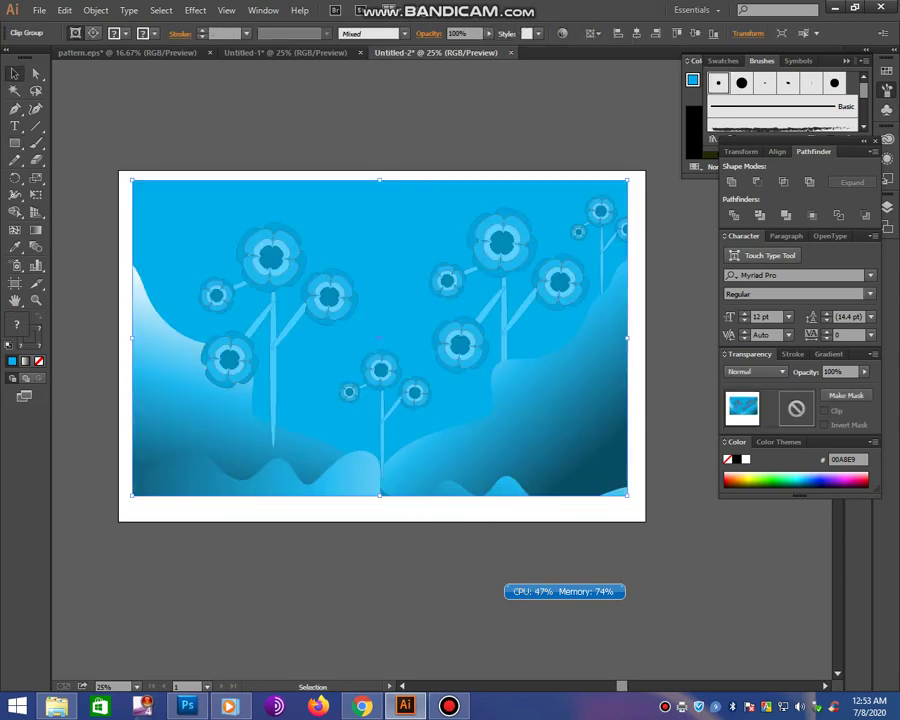
- Fit the artboard to the selected clipped art, 2816 × 1796 pt
key(shift+o)
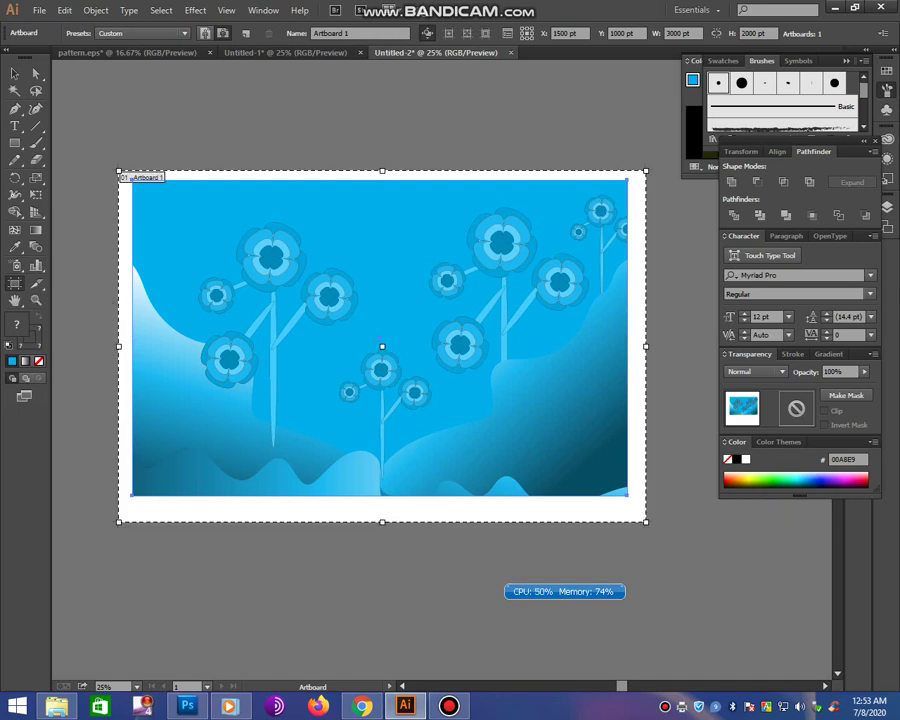
click(140, 33)
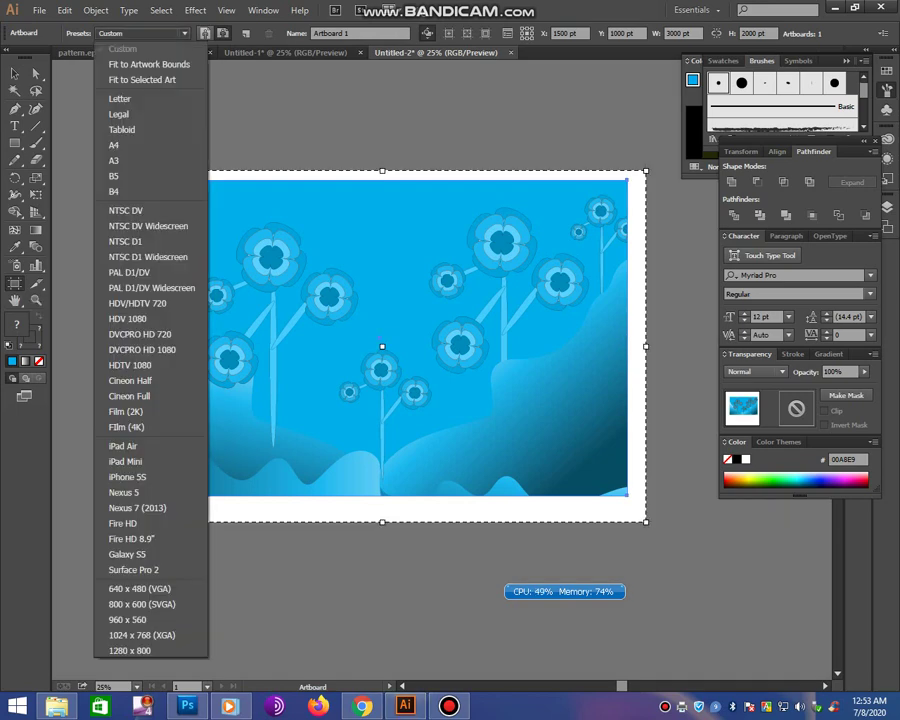
click(142, 79)
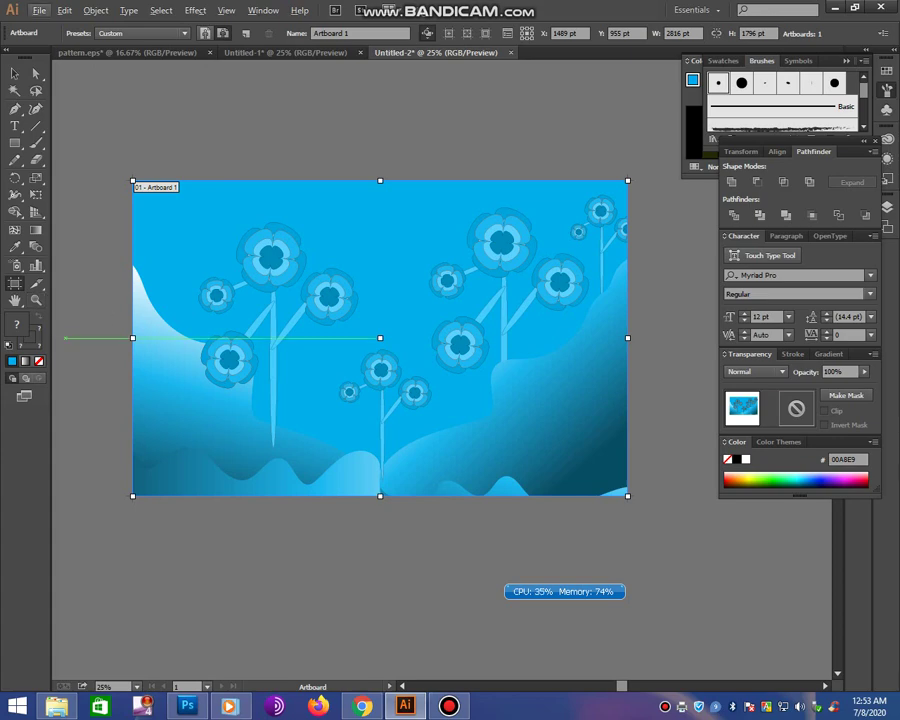
- Enlarge the clipped flower scene proportionally around its centre
key(z)
alt+click(662, 548)
alt+click(794, 676)
drag(554, 475, 385, 350)
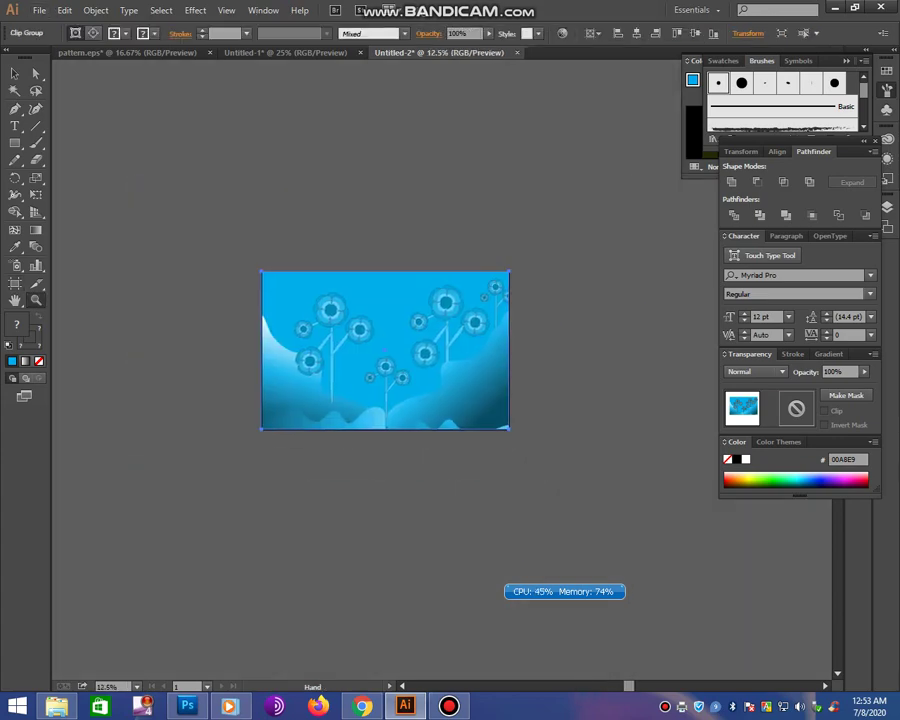
key(v)
click(380, 415)
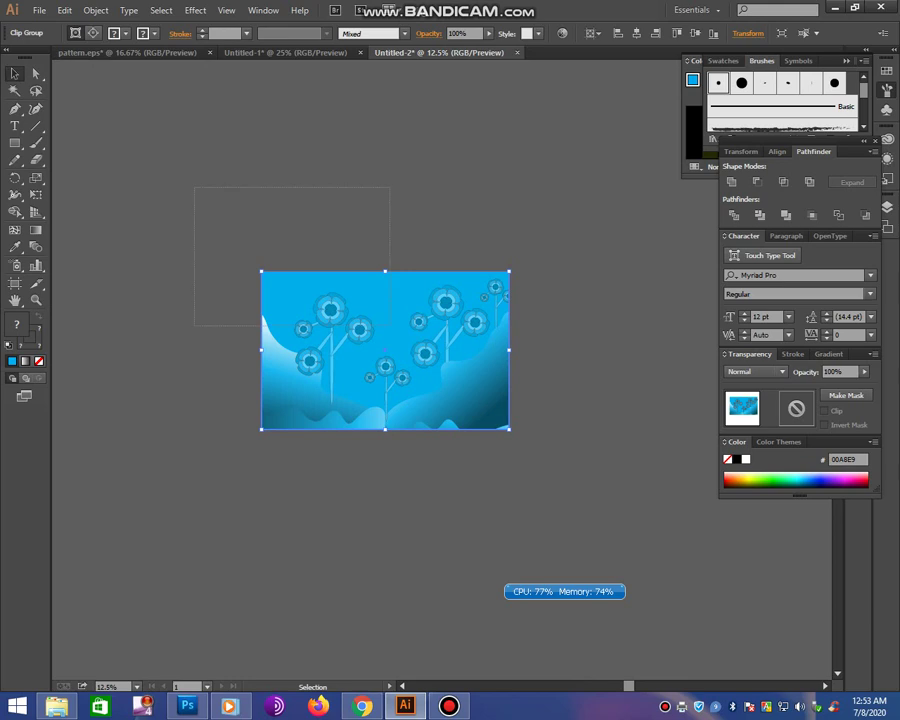
drag(509, 429, 651, 519)
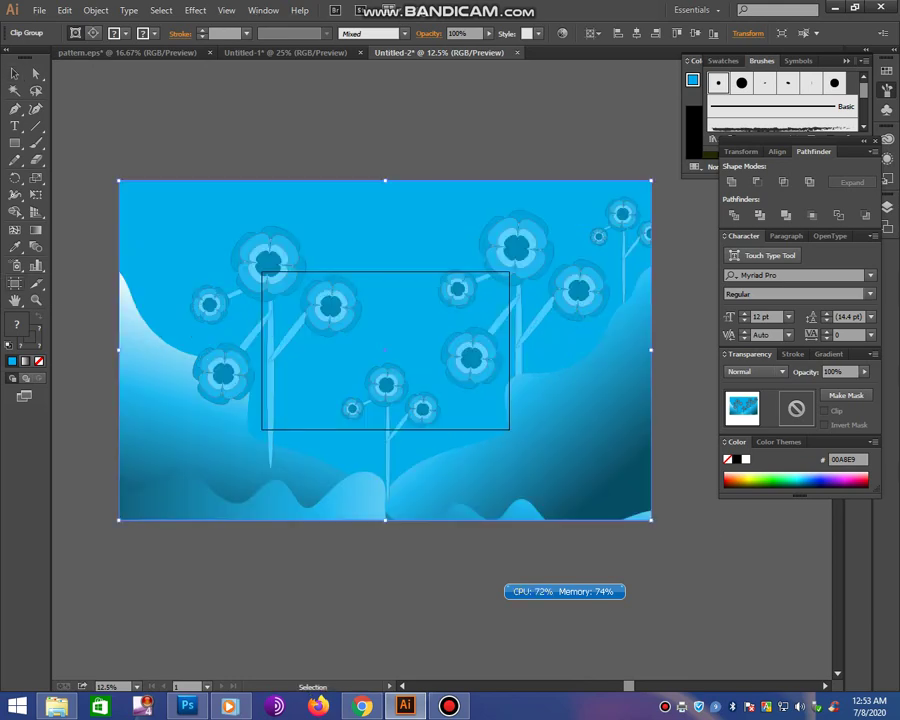
- Refit the artboard to the enlarged clip group
key(shift+o)
click(140, 33)
click(142, 79)
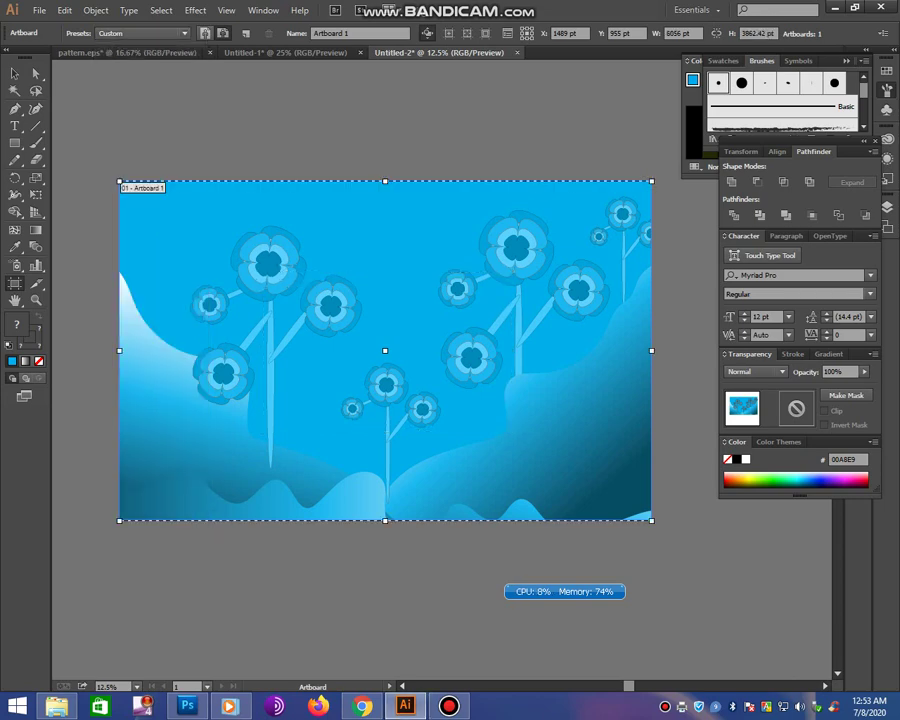
key(Escape)
- Start a new 3000 × 2000 pt RGB document, Untitled-3
key(ctrl+minus)
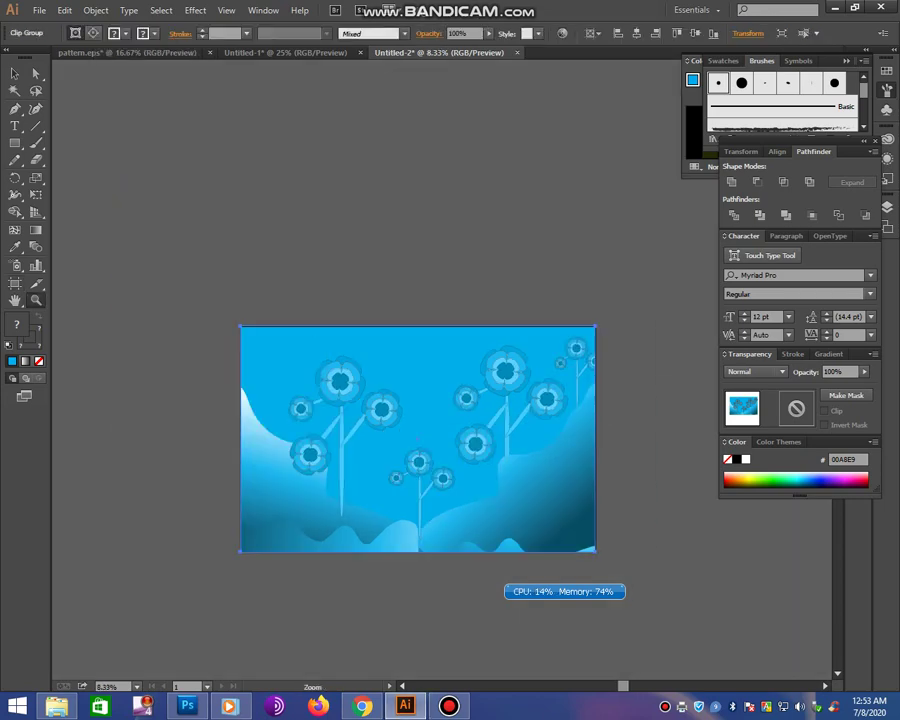
scroll(440, 400, down, 2)
key(ctrl+plus)
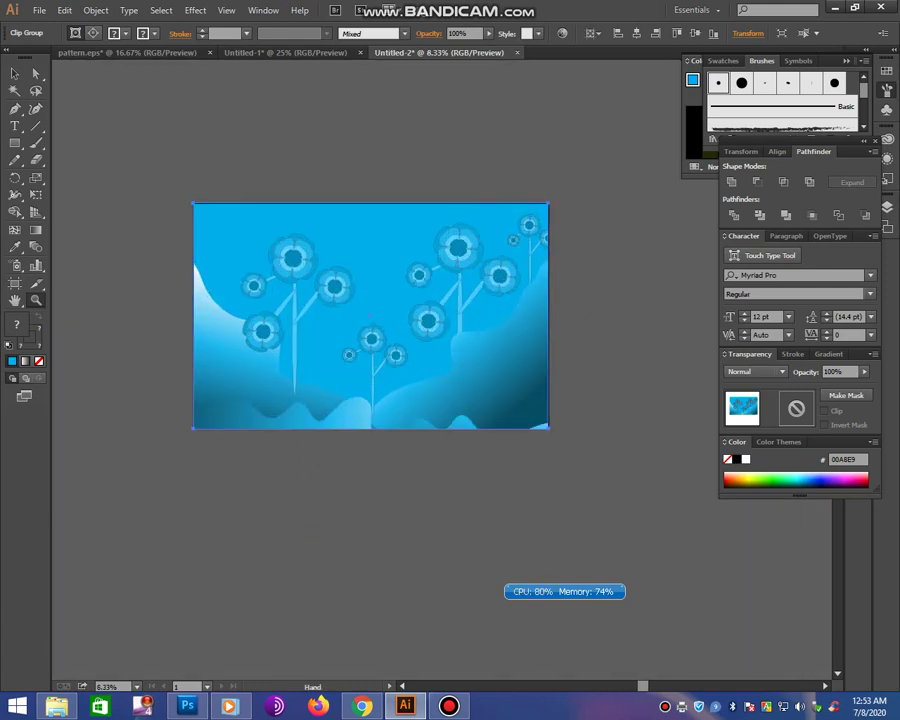
scroll(440, 400, down, 1)
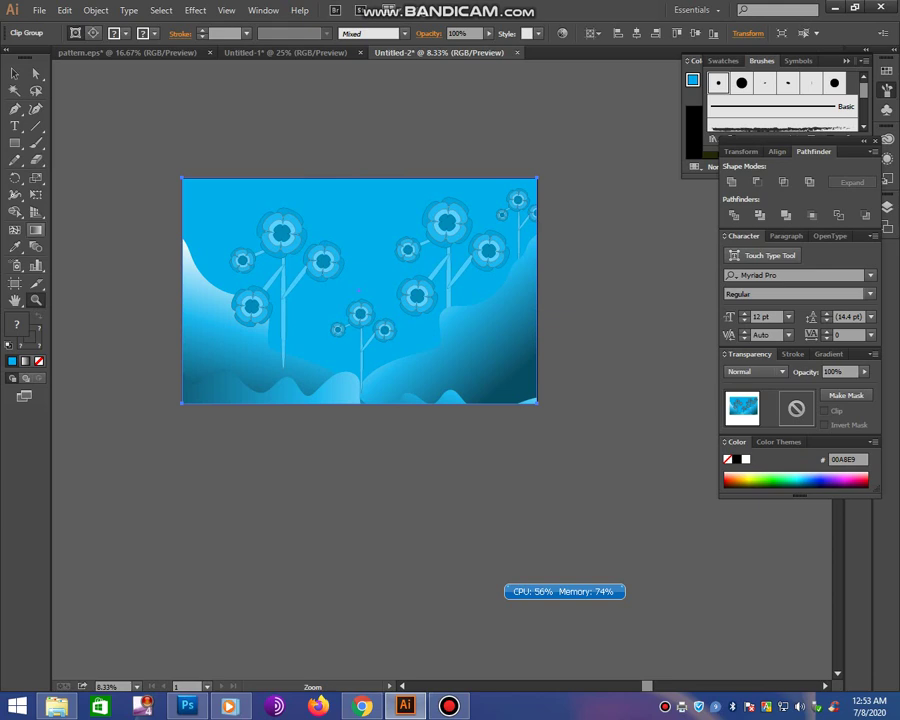
key(v)
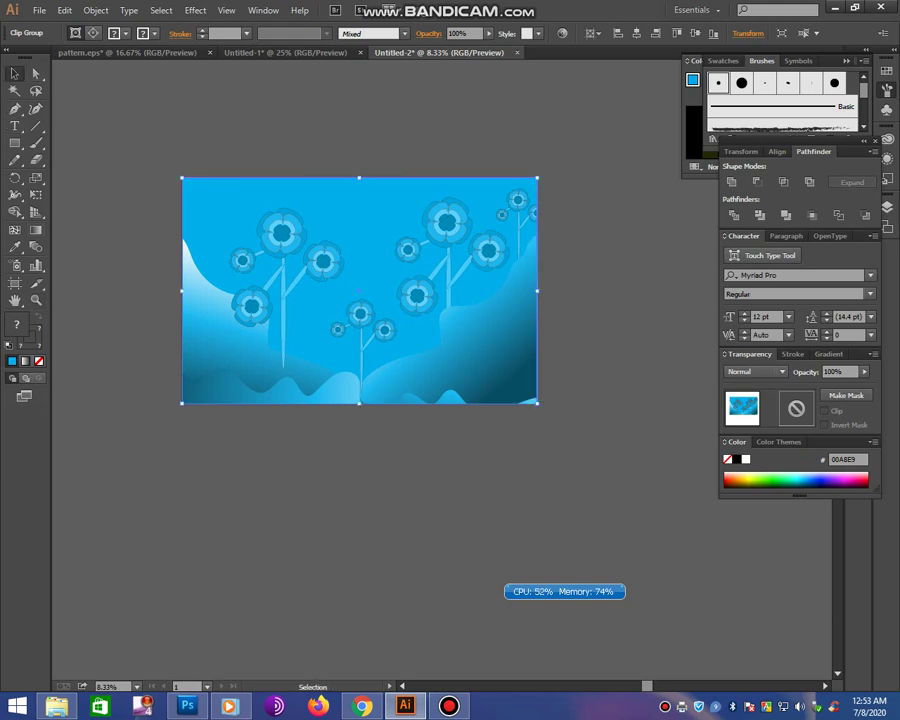
click(39, 10)
click(40, 24)
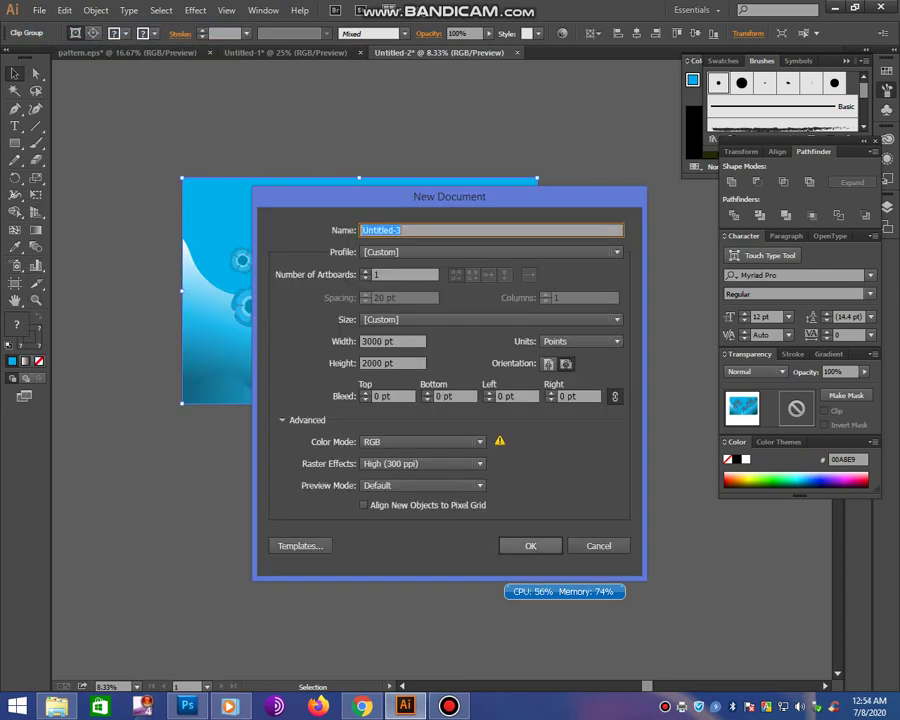
- Create Untitled-3, paste the clipped blue scene into it and scale it down
key(Return)
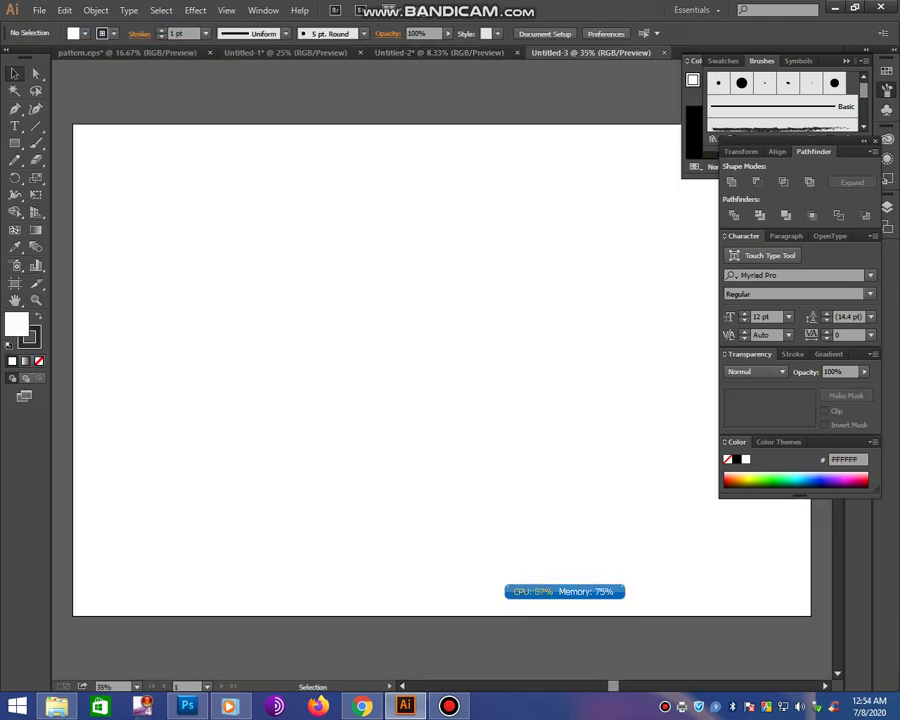
key(ctrl+v)
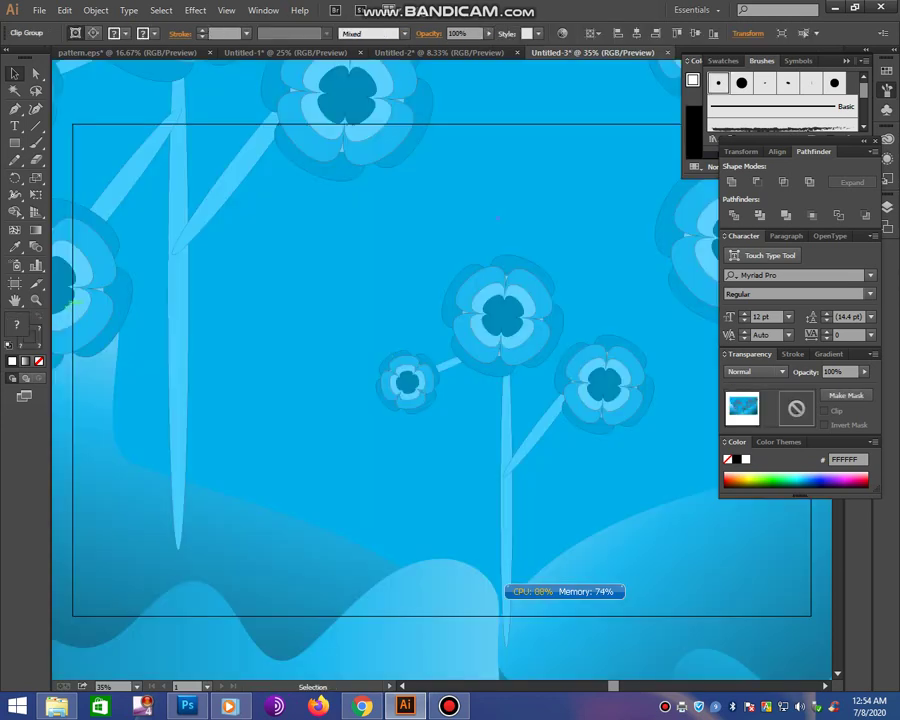
key(z)
alt+click(507, 467)
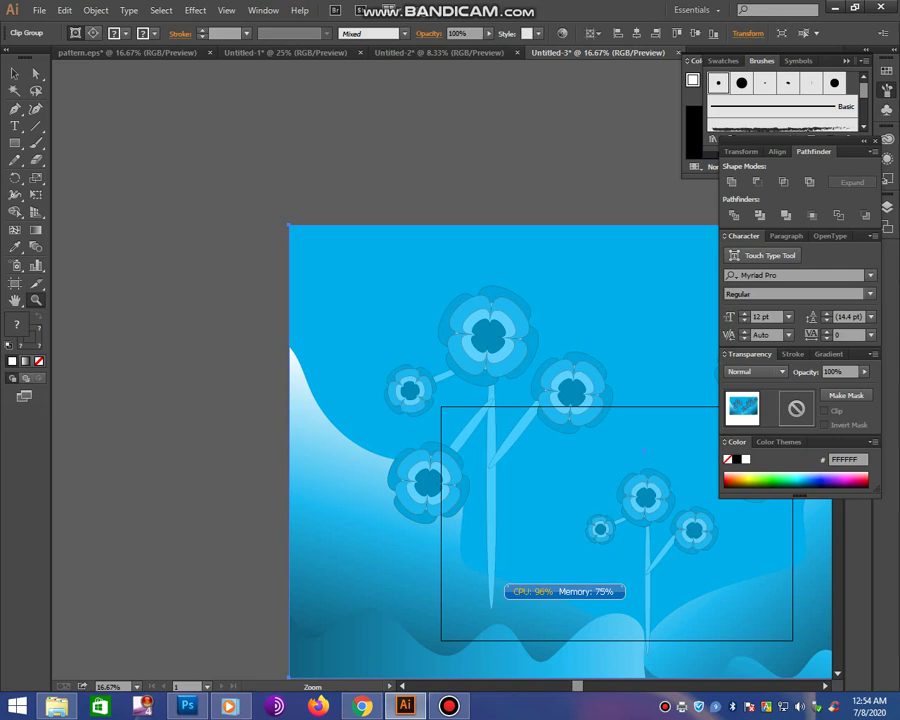
scroll(442, 372, down, 5)
scroll(442, 372, right, 5)
key(ctrl+minus)
key(v)
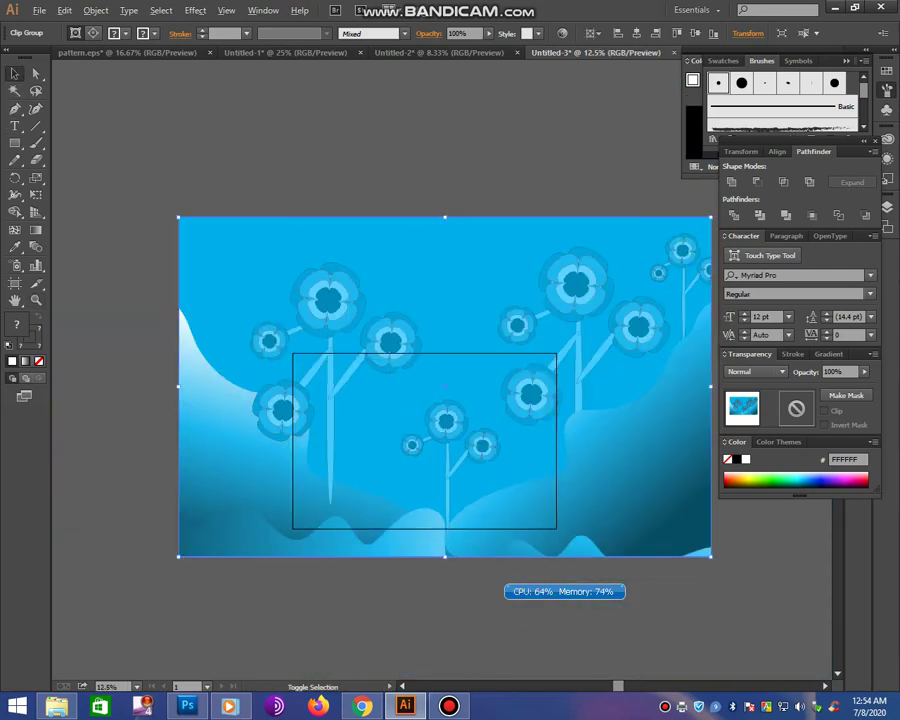
drag(711, 216, 590, 296)
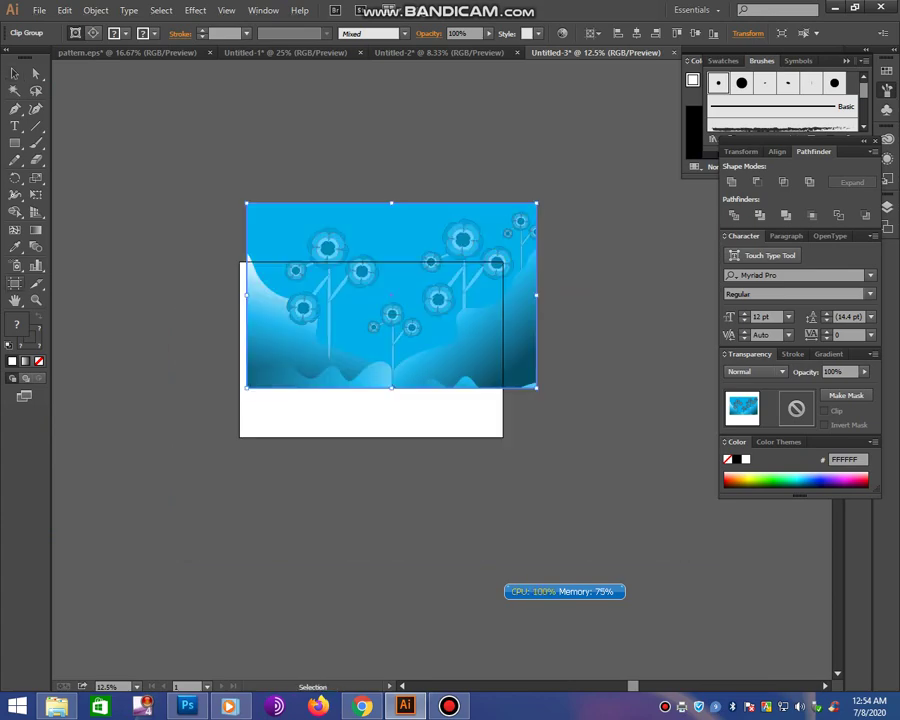
- Fit Untitled-3's artboard to the artwork bounds, 3296.57 × 2102.5 pt
click(16, 283)
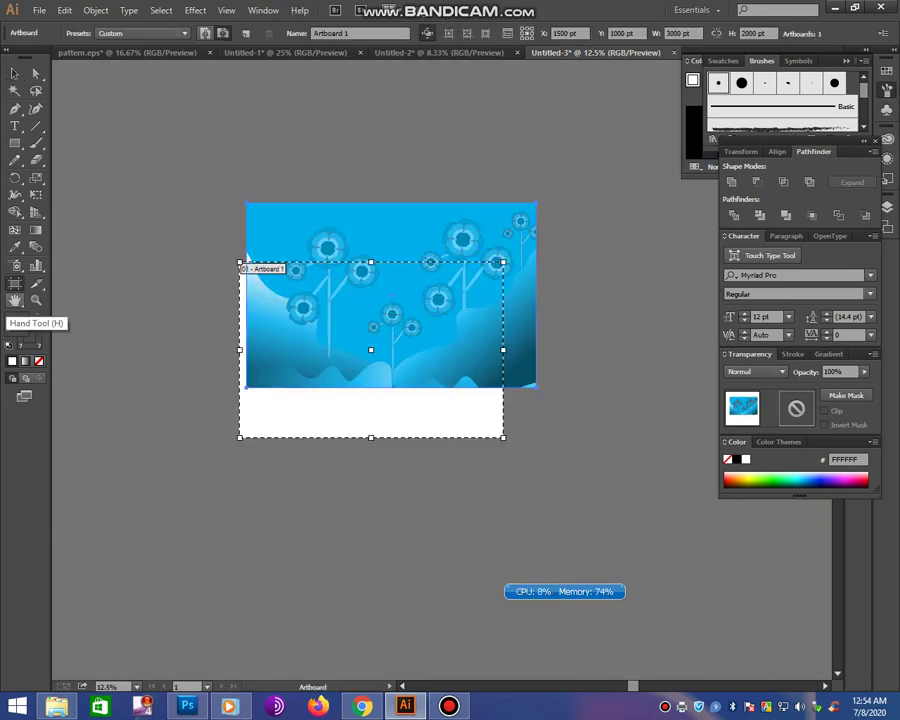
click(140, 33)
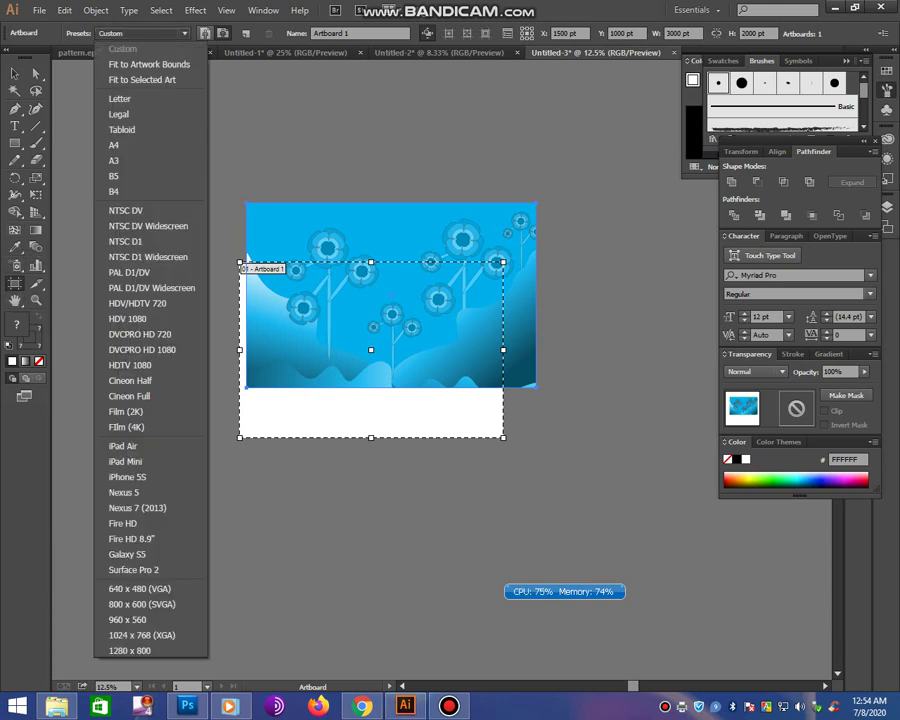
click(110, 58)
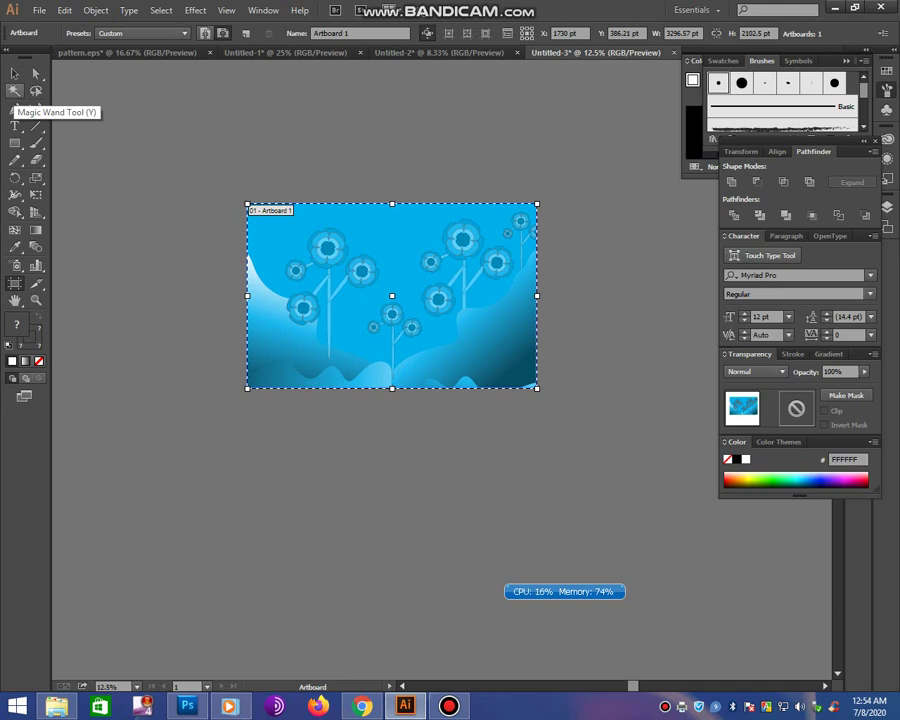
click(15, 74)
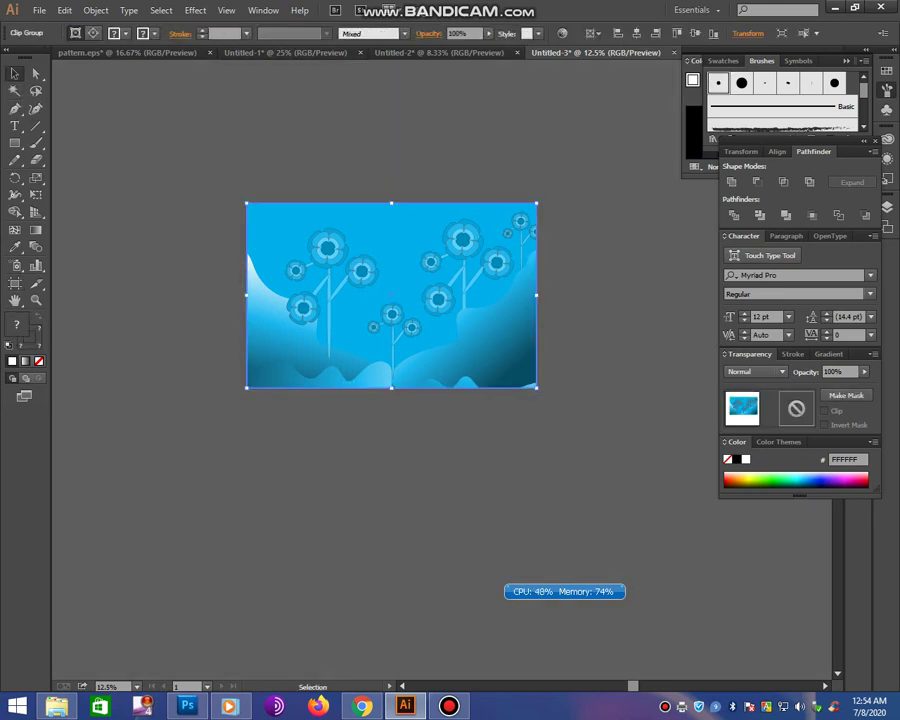
click(438, 52)
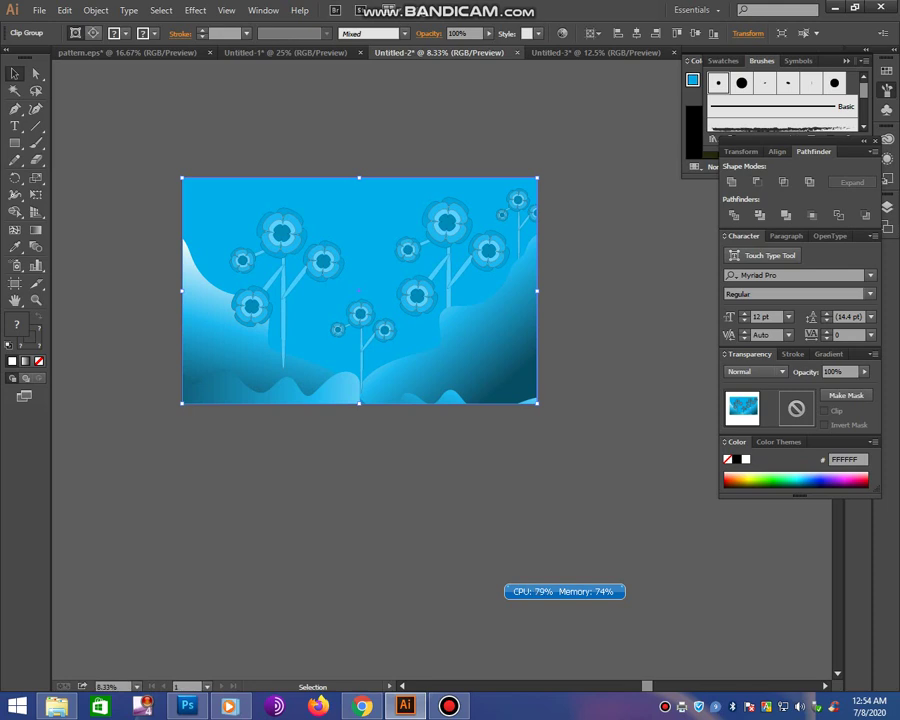
- Undo Untitled-2's blue overlay recolouring to bring back the pink scene
click(11, 198)
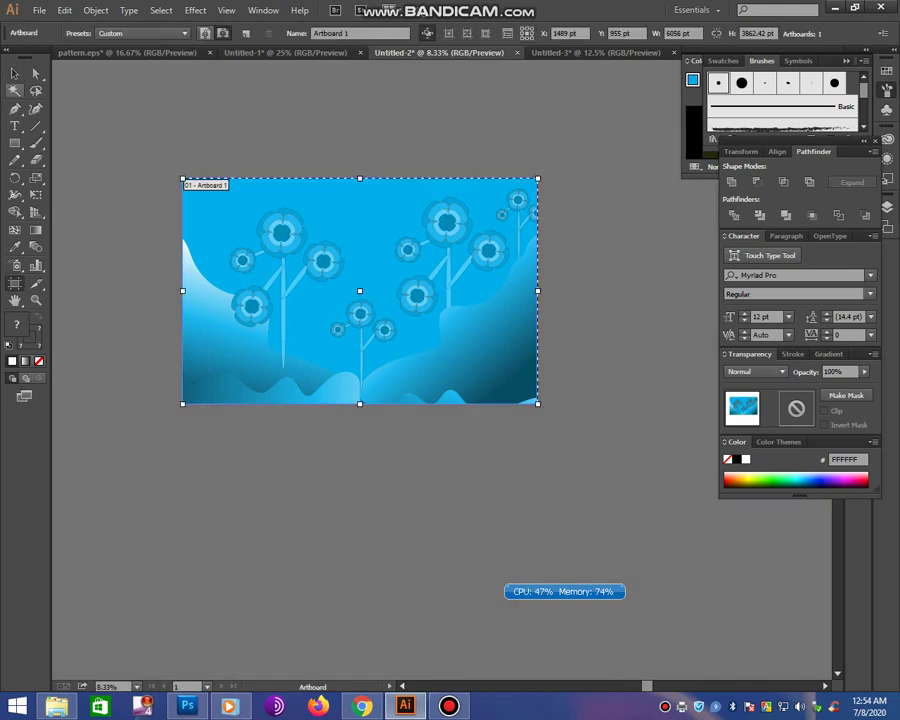
key(Escape)
key(ctrl+minus)
key(ctrl+minus)
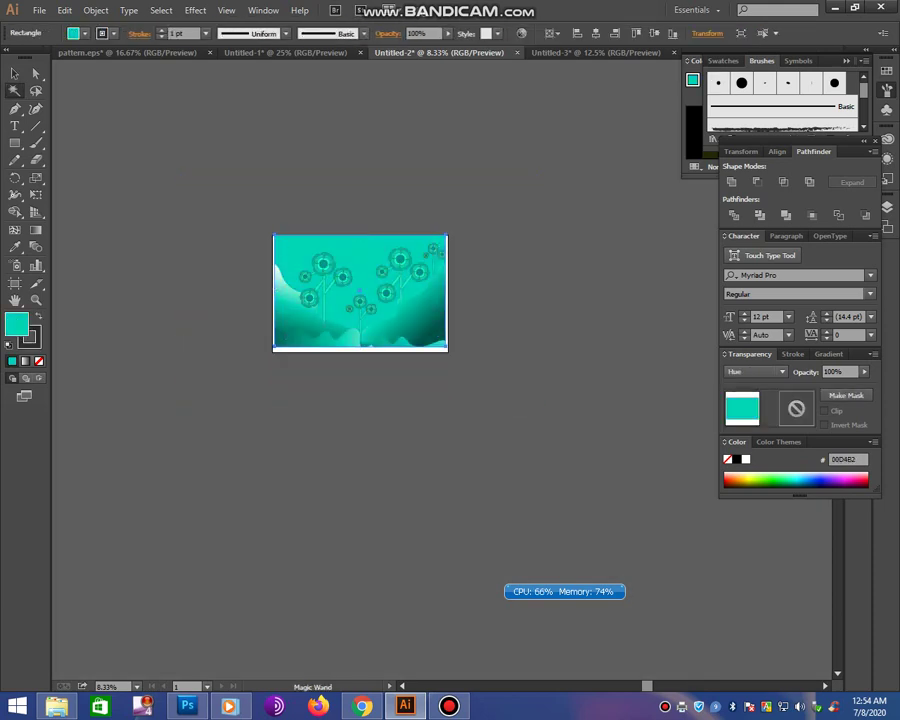
key(ctrl+shift+a)
drag(250, 200, 250, 262)
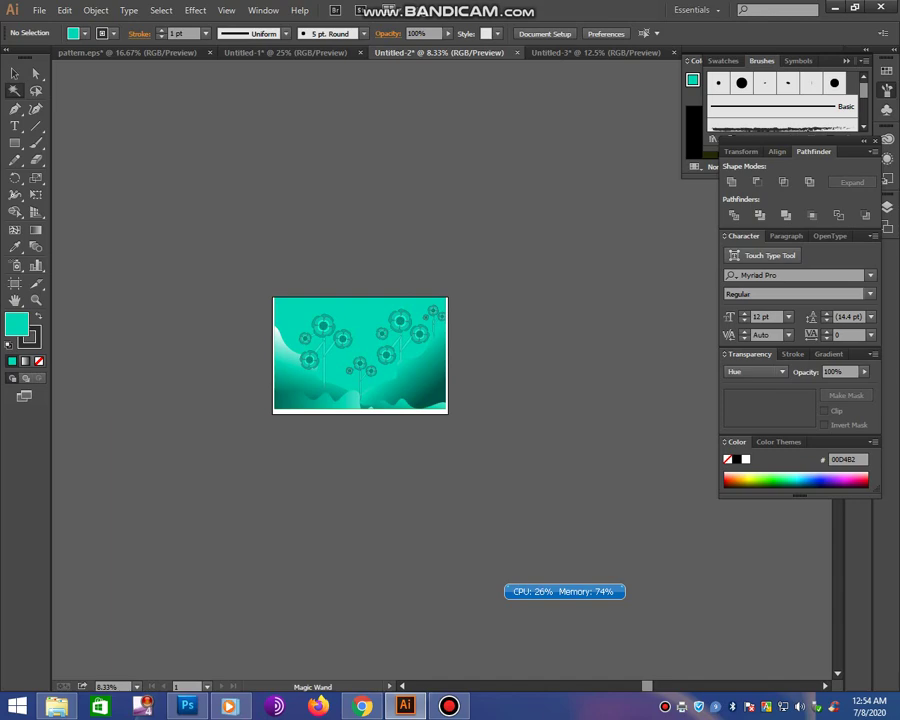
key(z)
click(378, 415)
double_click(378, 415)
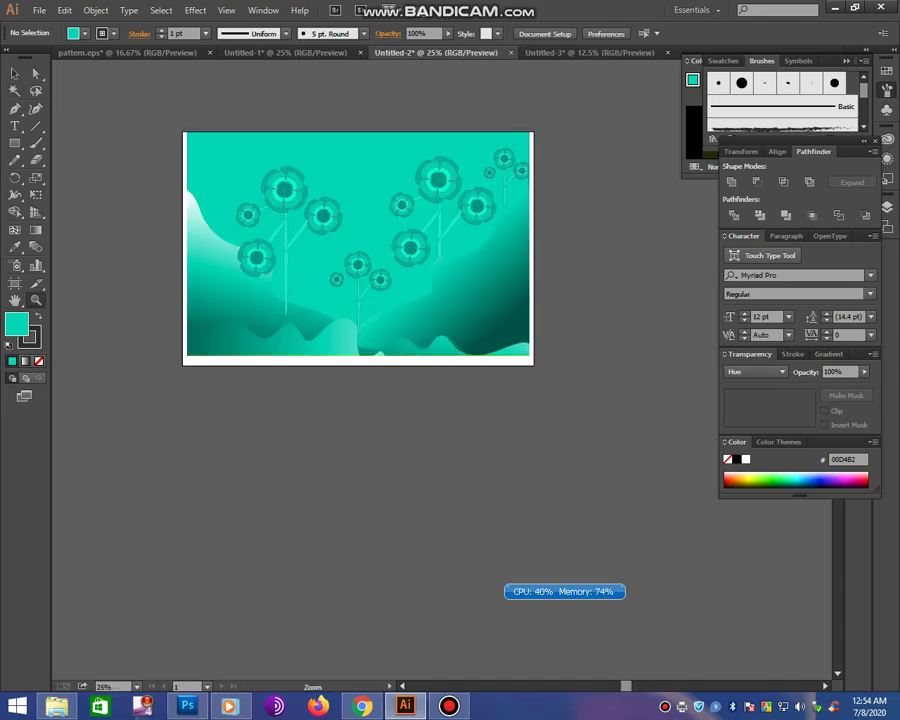
key(ctrl+z)
key(ctrl+z)
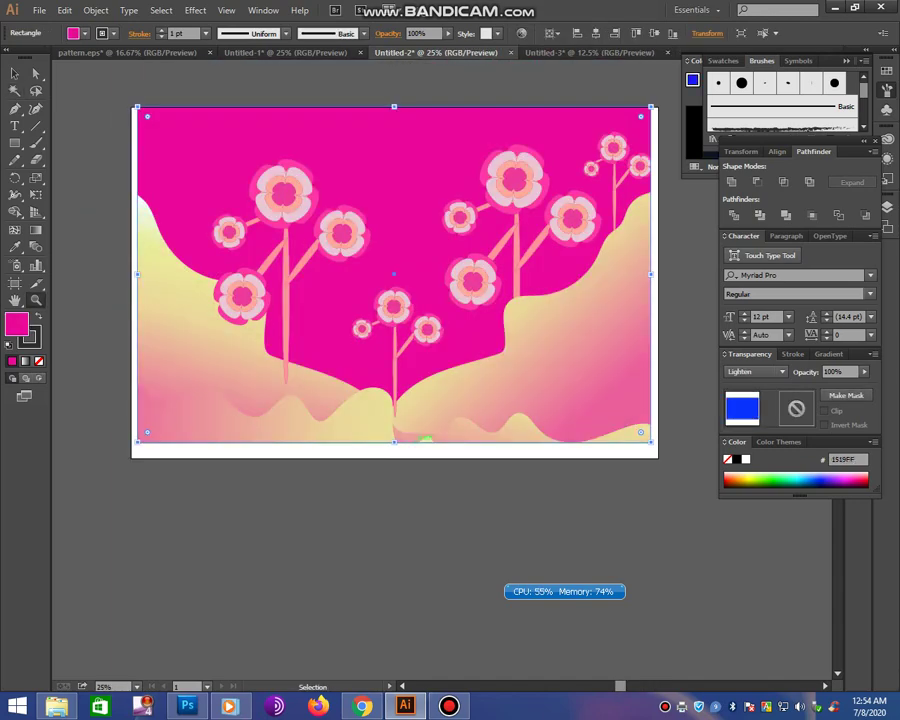
key(ctrl+z)
- Restore the magenta Lighten overlay fill and draw an artboard-covering rectangle
key(ctrl+shift+z)
key(ctrl+shift+a)
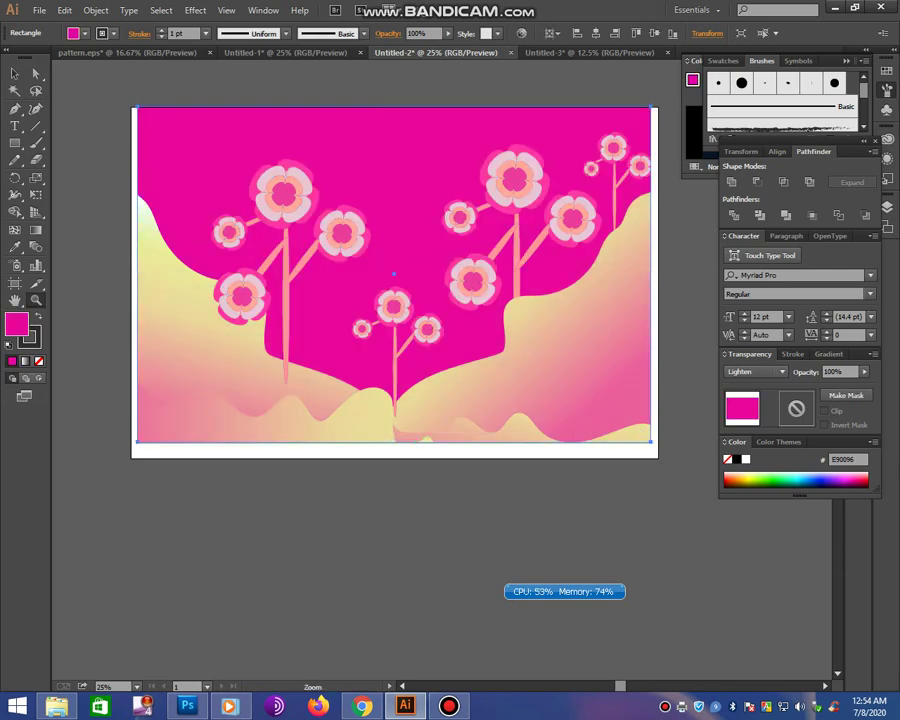
drag(393, 273, 378, 310)
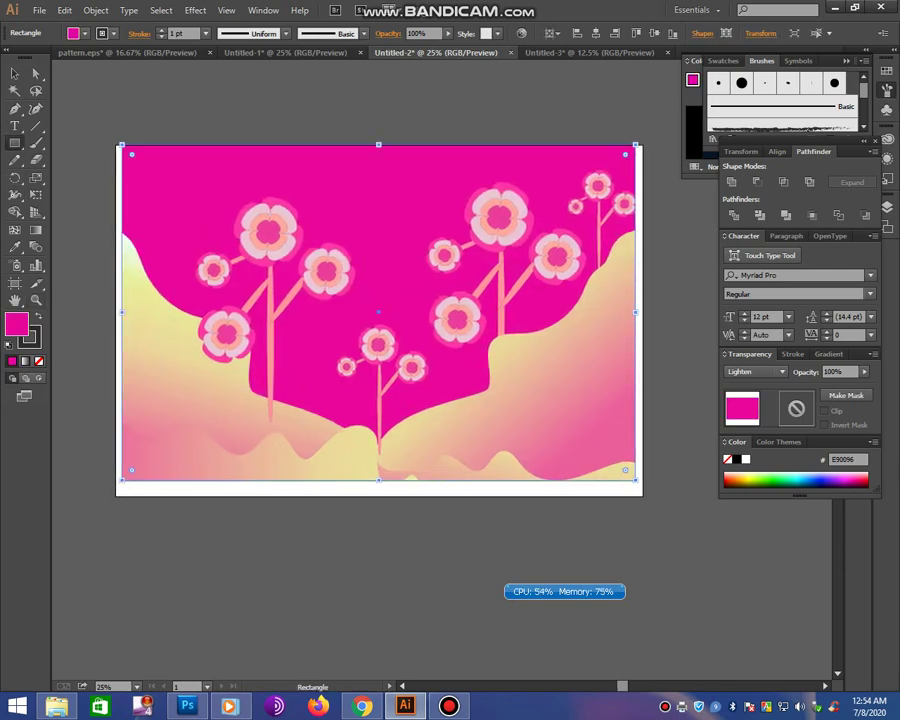
drag(131, 165, 630, 450)
- Clip the pink scene to the rectangle and fit the artboard to the selected art
key(ctrl+a)
right_click(452, 300)
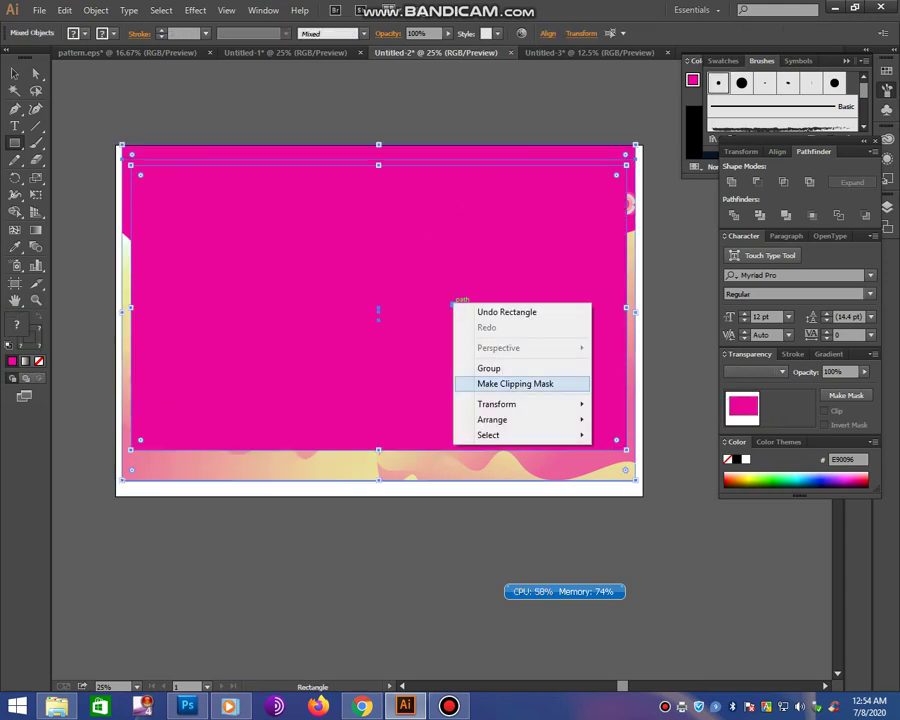
click(510, 381)
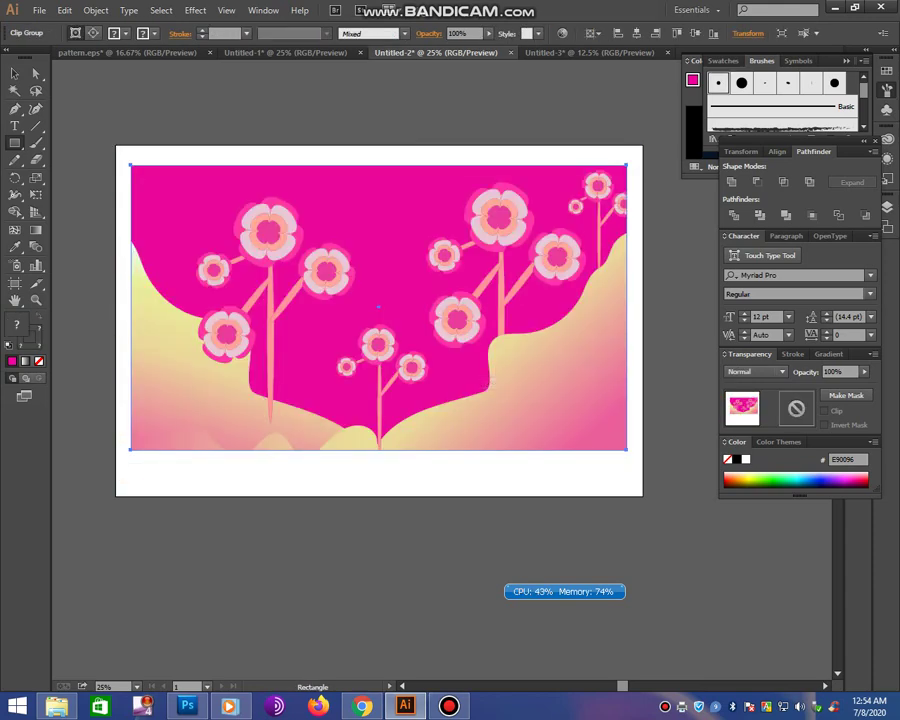
click(15, 283)
click(184, 33)
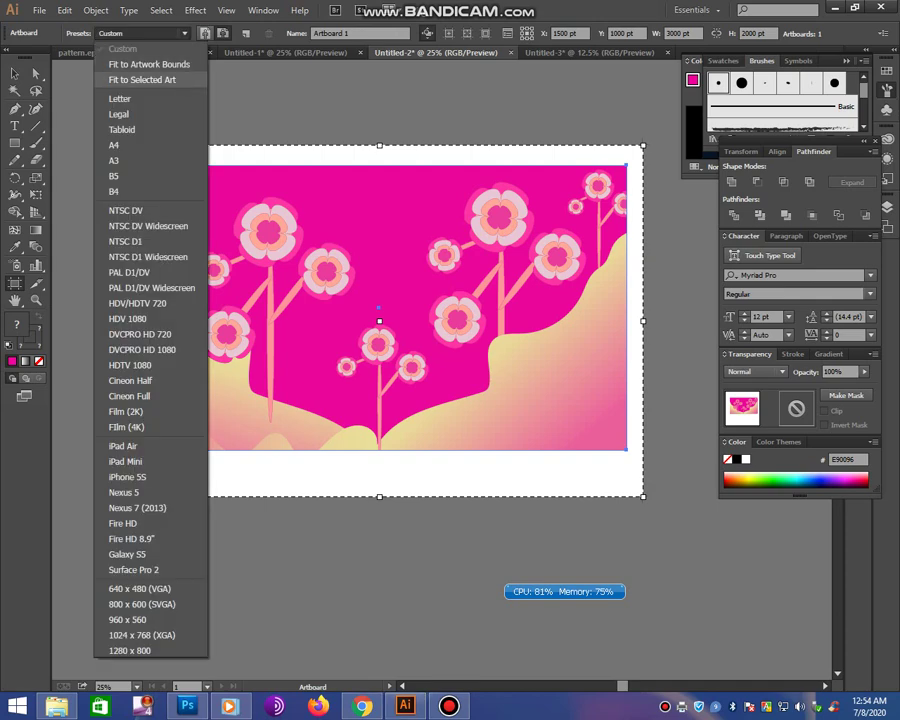
click(142, 79)
- Reselect the clip group and create a new 3000 × 2000 pt document, Untitled-4
click(15, 74)
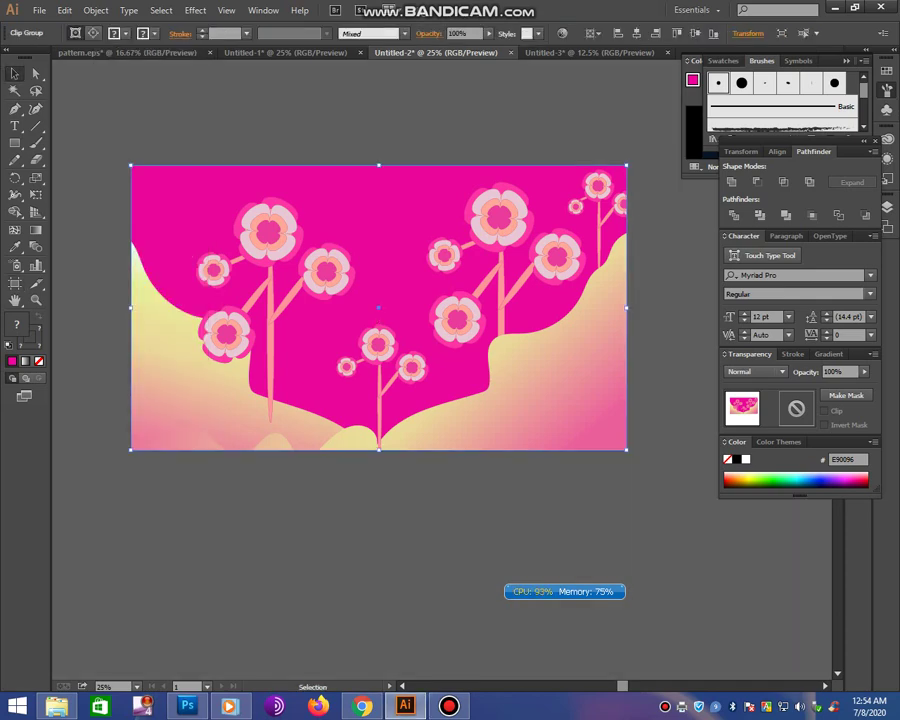
key(ctrl+shift+a)
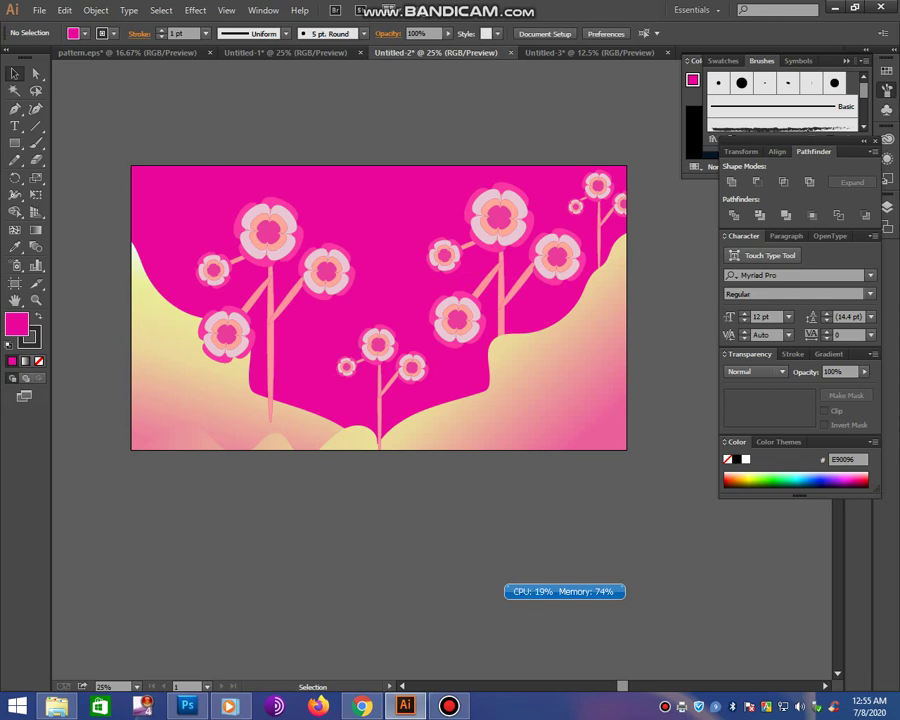
drag(205, 128, 546, 440)
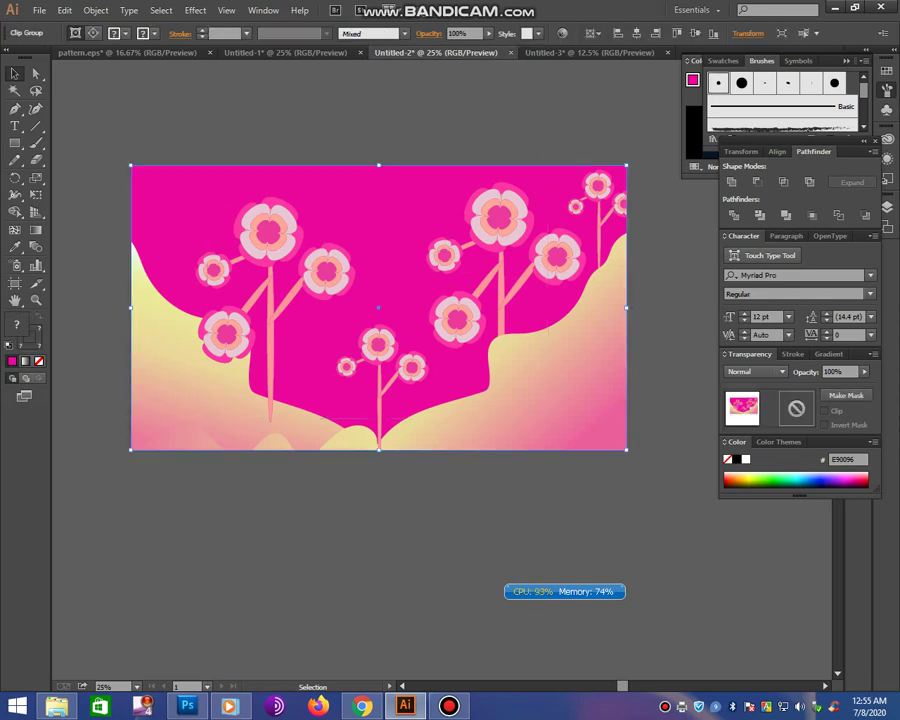
click(38, 10)
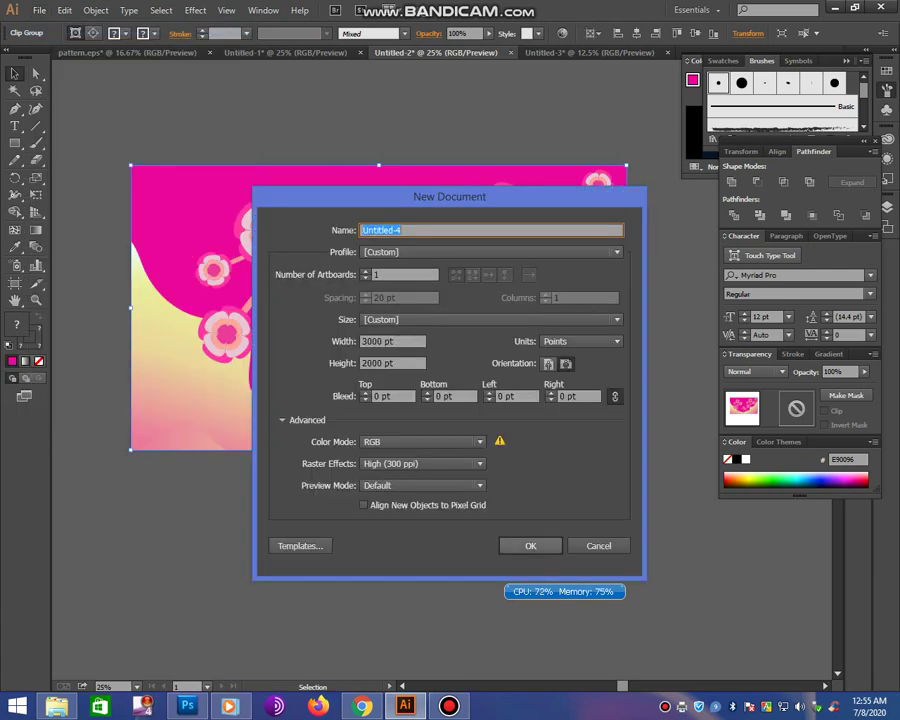
key(Return)
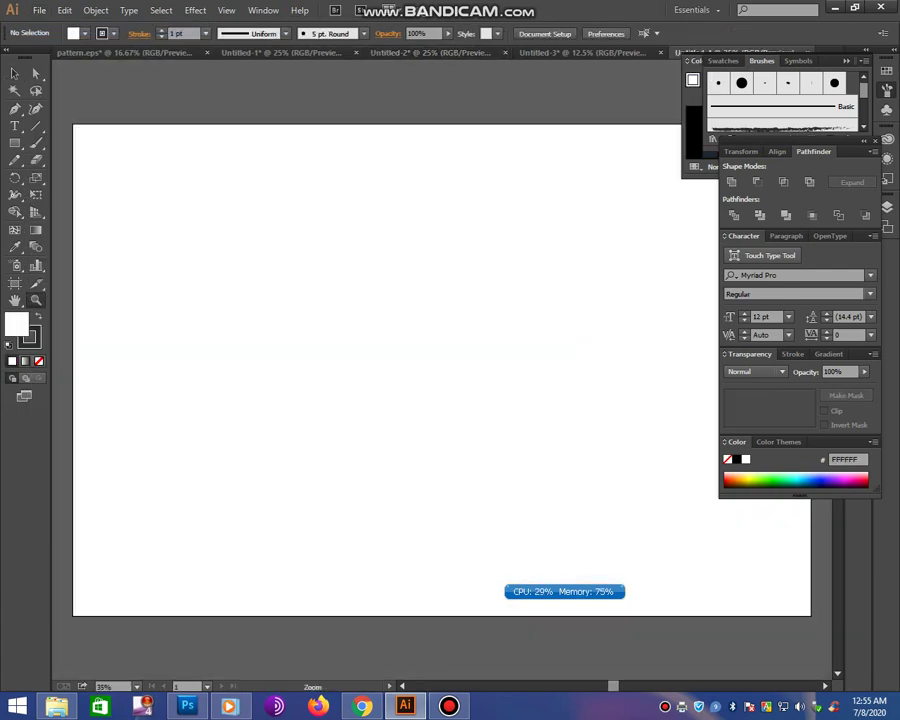
mouse_move(400, 300)
mouse_down()
mouse_move(450, 418)
mouse_move(557, 535)
mouse_up()
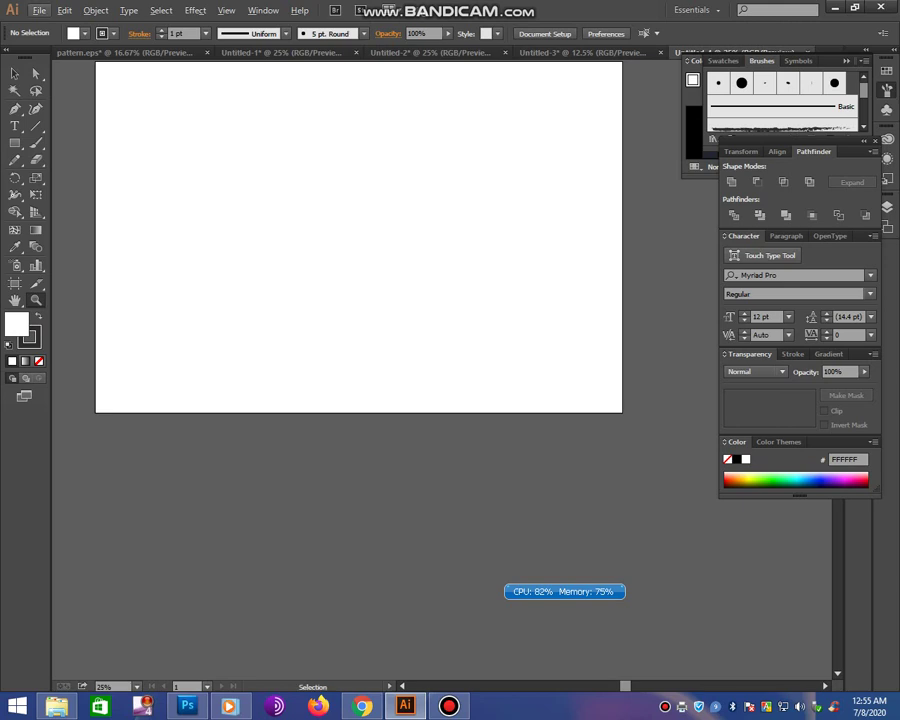
- Paste the pink flower clip group and fit Untitled-4's artboard to its bounds
key(ctrl+v)
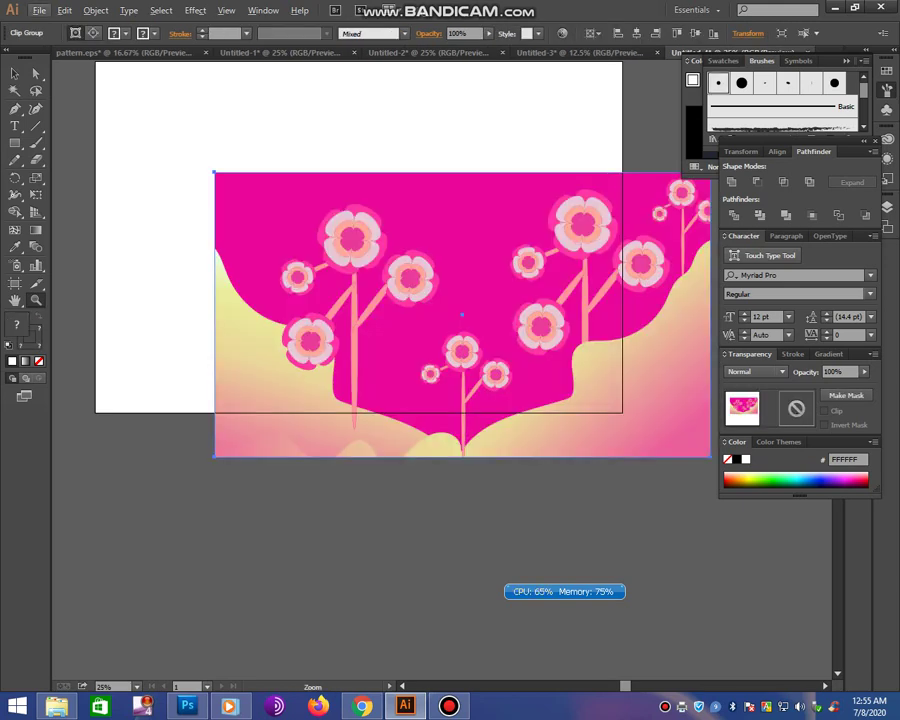
key(shift+o)
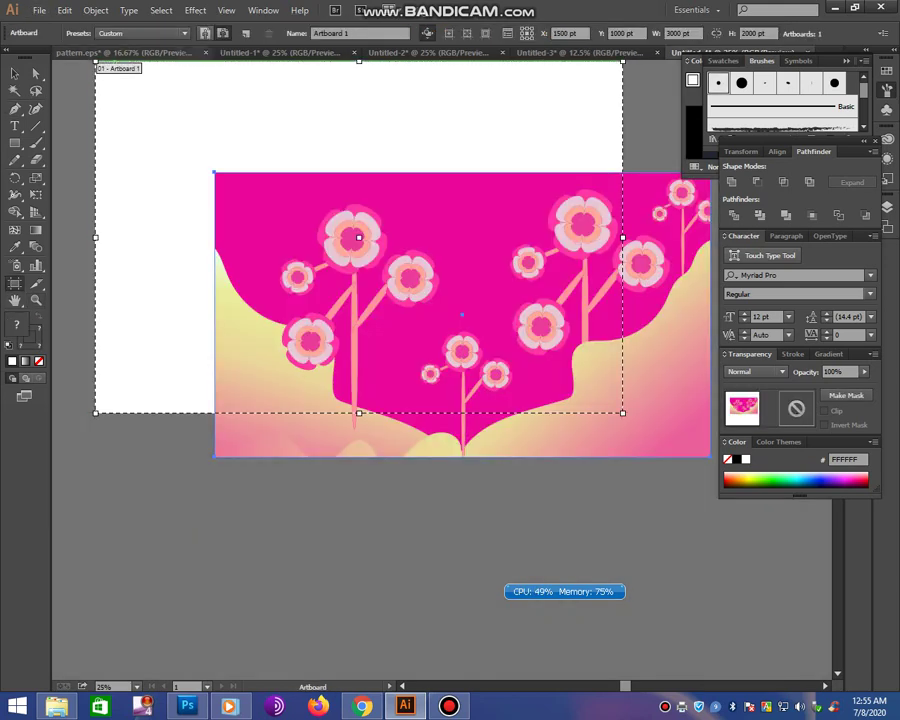
click(184, 33)
click(125, 62)
drag(250, 280, 156, 274)
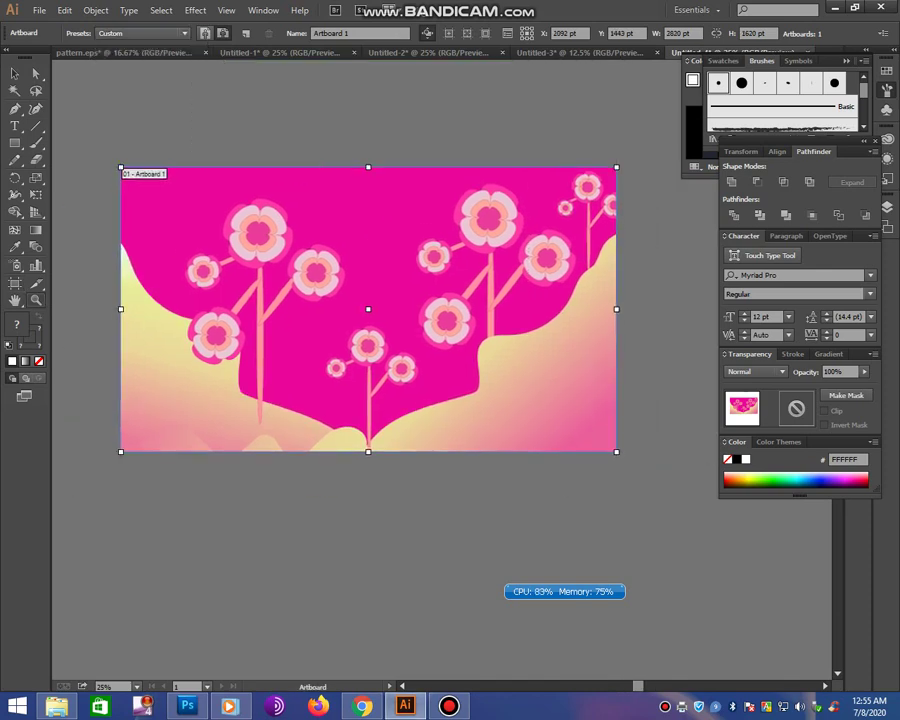
- Hide and restore the side panels, then zoom out to the whole artwork
key(v)
key(ctrl+plus)
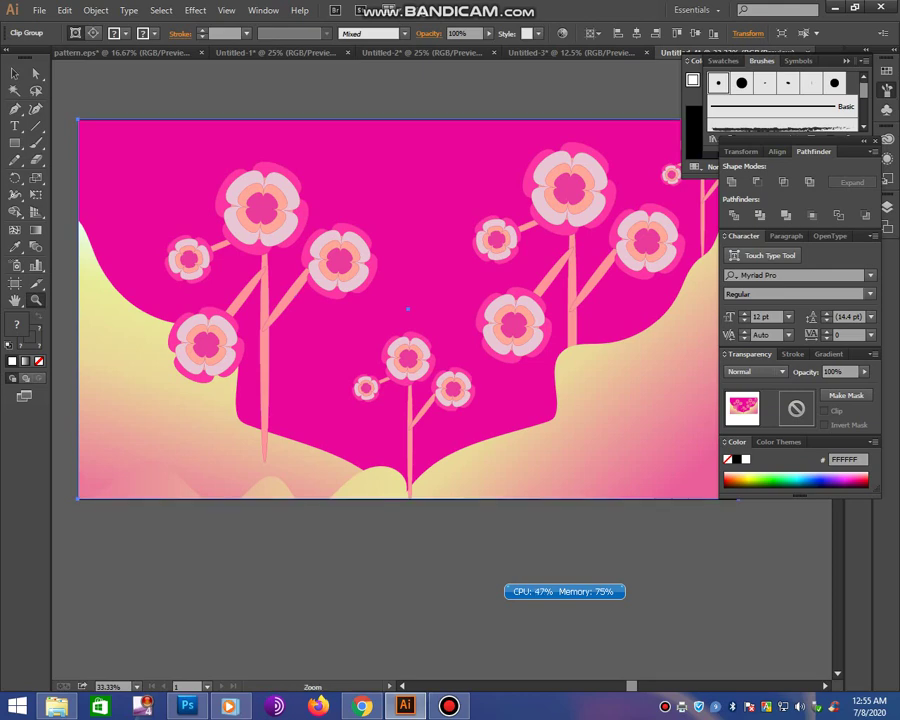
key(z)
key(v)
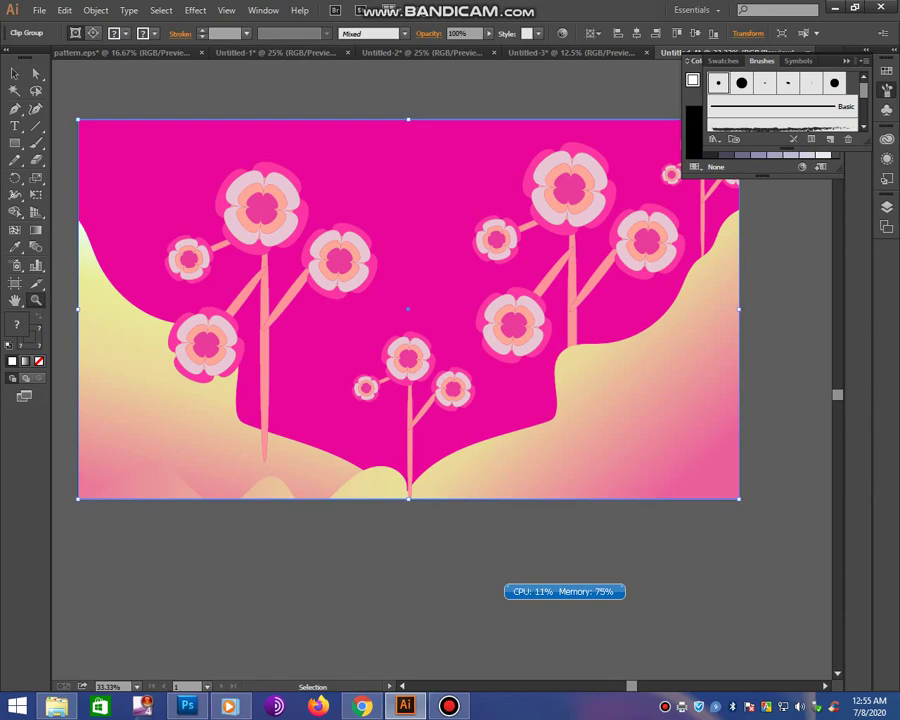
key(ctrl+shift+F9)
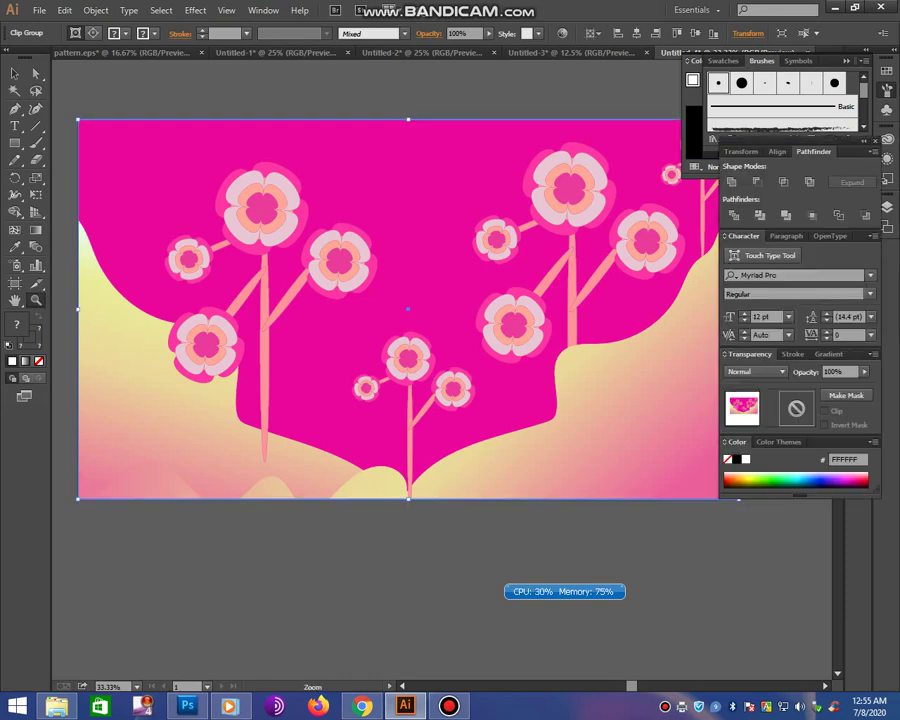
key(v)
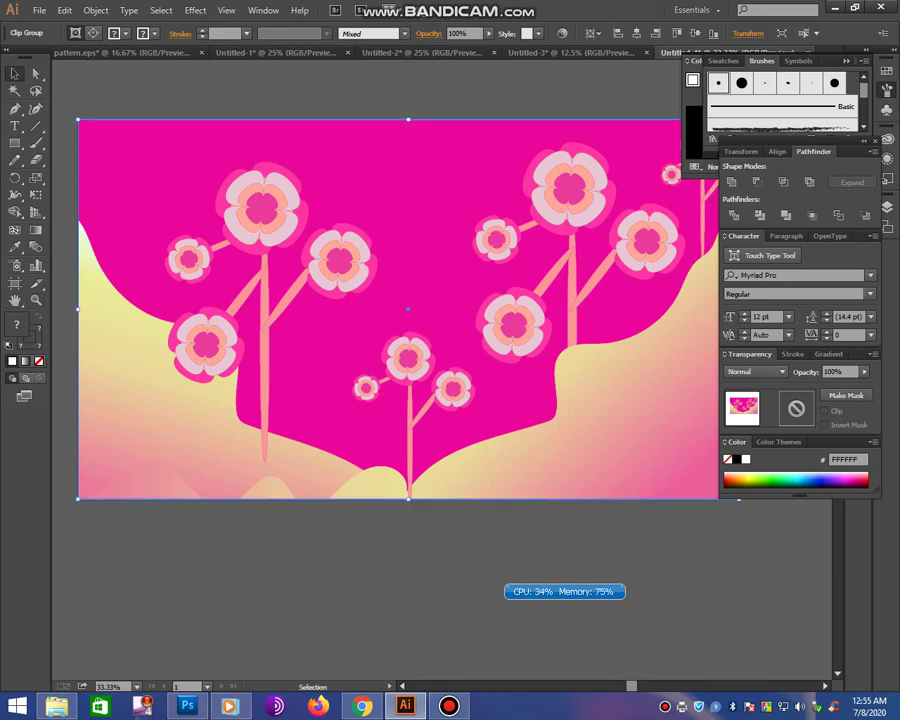
key(ctrl+minus)
key(ctrl+minus)
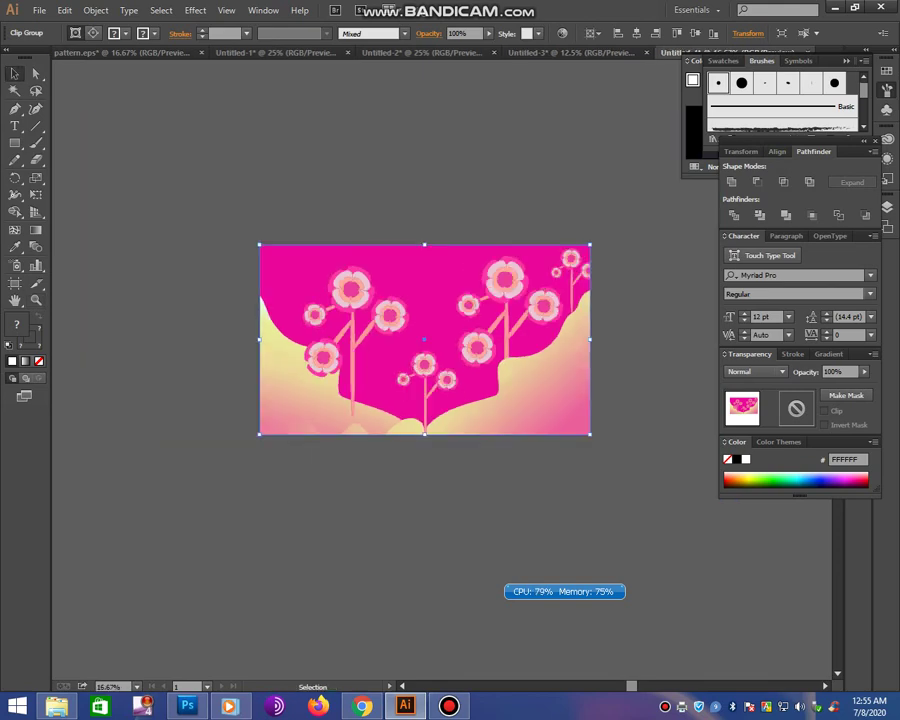
- Rotate the artwork inside the clipping mask and try Color Burn blending
drag(595, 240, 583, 301)
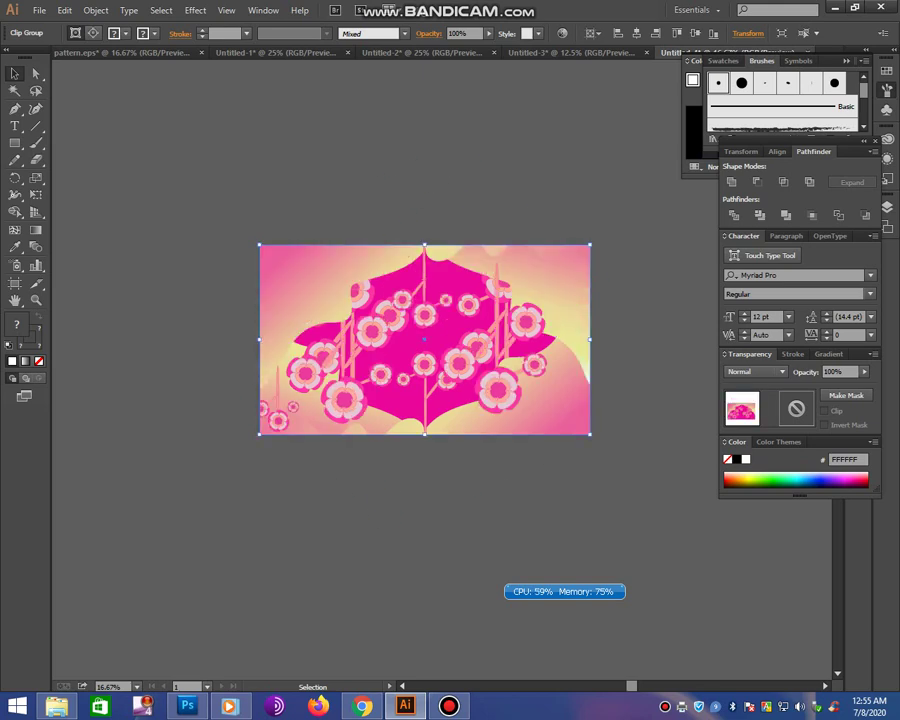
click(756, 371)
click(748, 437)
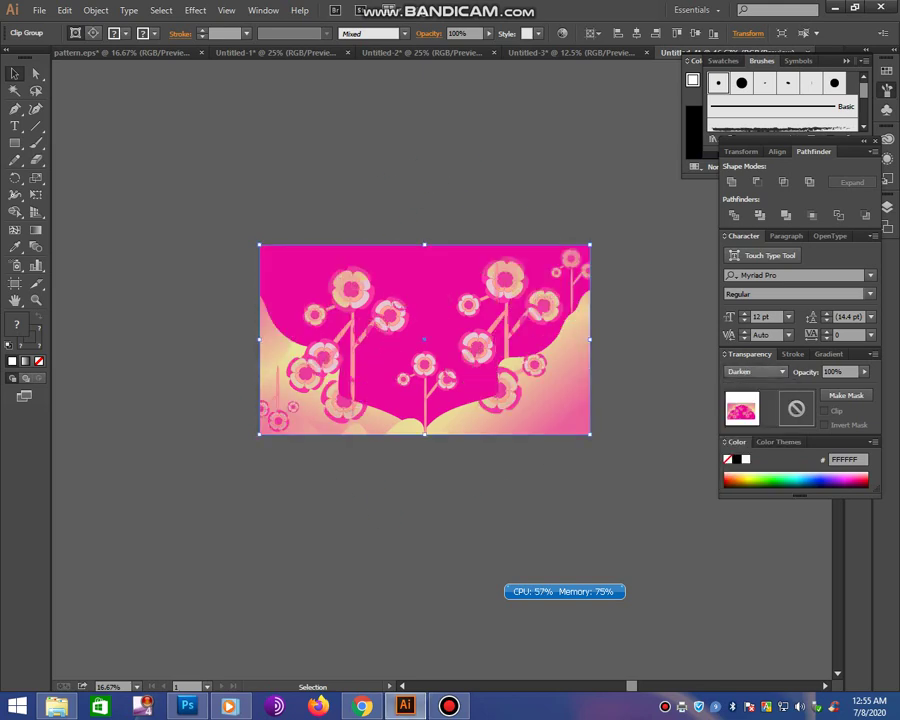
scroll(756, 371, down, 2)
scroll(756, 371, down, 1)
scroll(756, 371, down, 2)
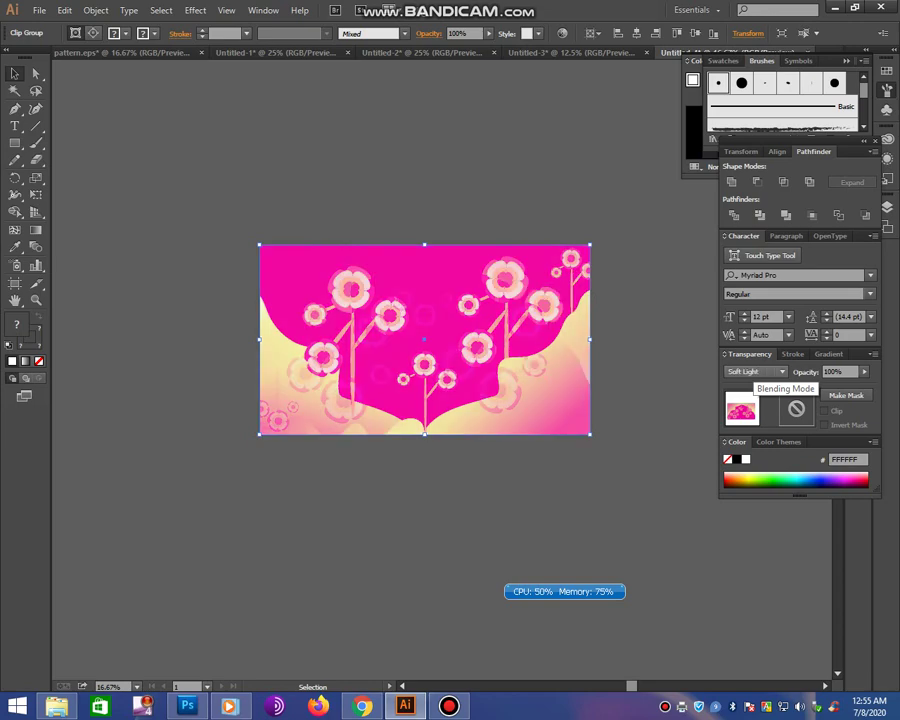
scroll(756, 371, down, 1)
scroll(756, 371, down, 2)
scroll(756, 371, down, 2)
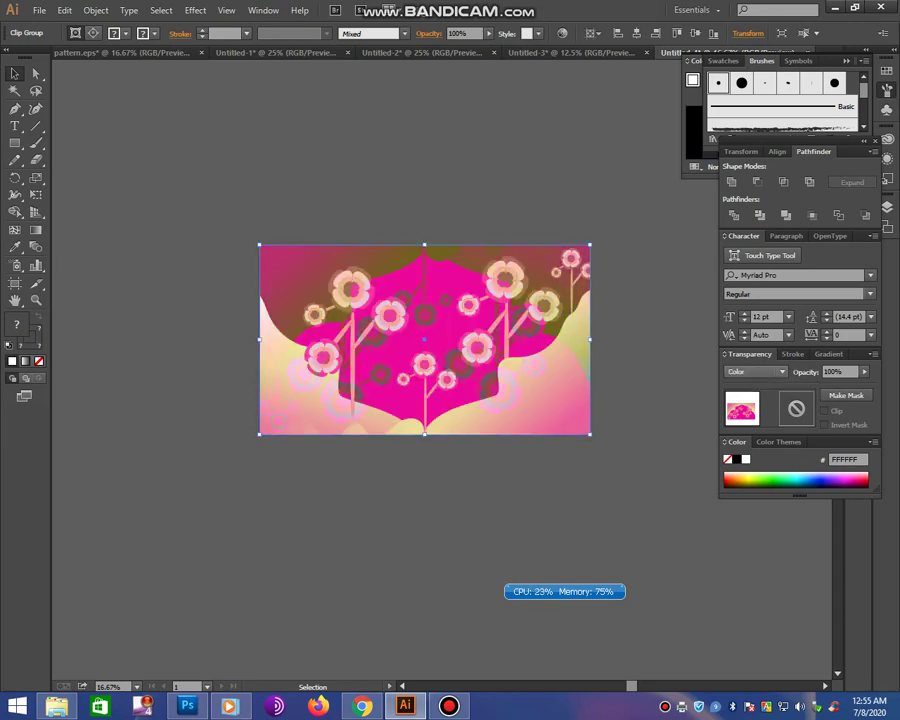
- Try Hue, then Color blending with a blue fill, and undo the blue recolour
click(755, 371)
click(750, 586)
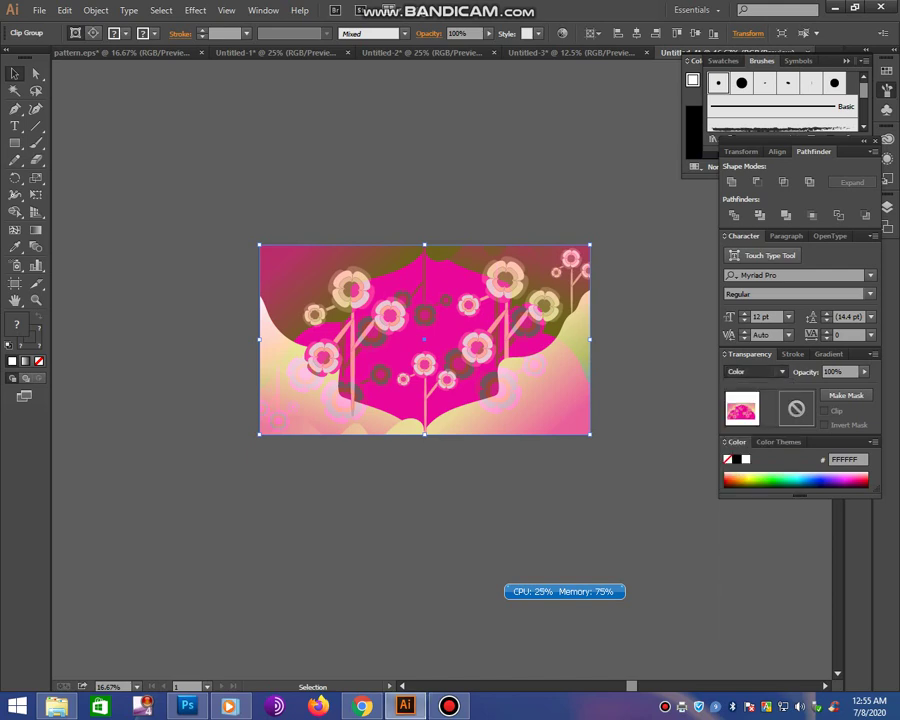
click(755, 371)
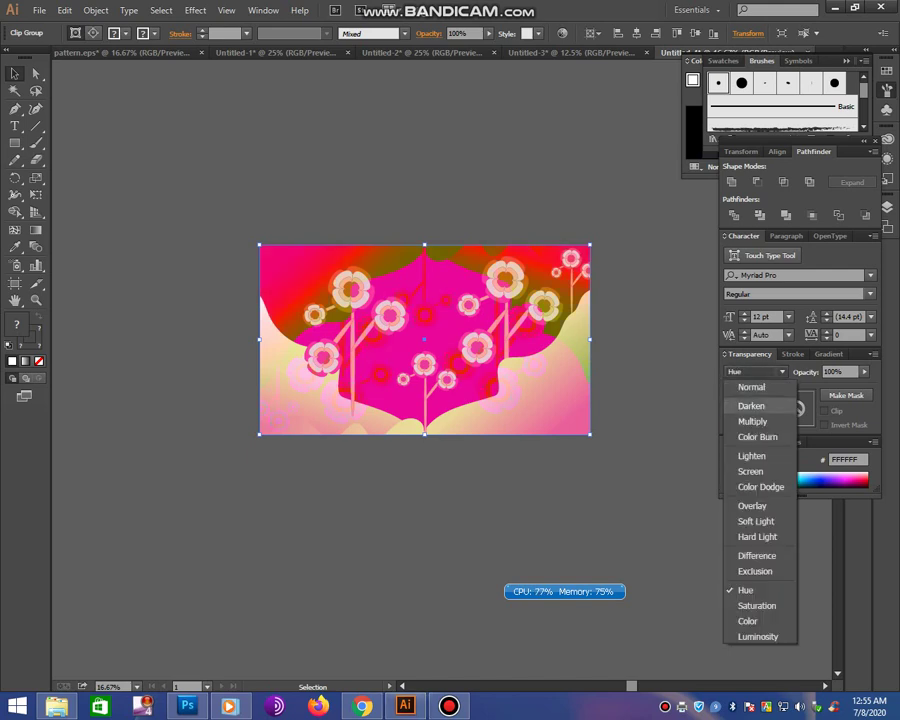
key(Escape)
key(Down)
key(Down)
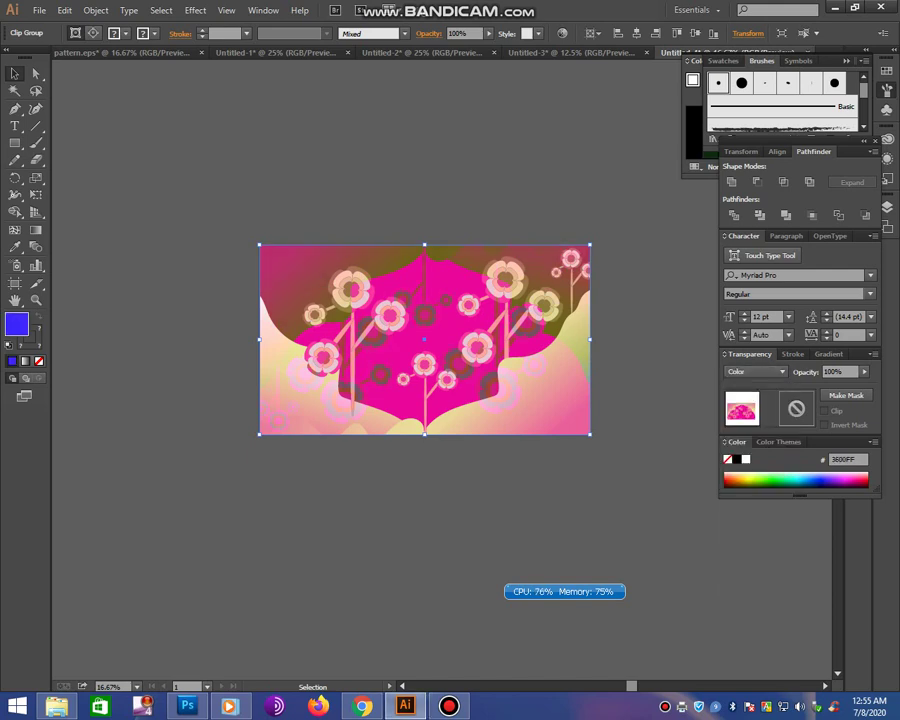
key(ctrl+z)
- Set the larger flower copy to Lighten blending and offset it slightly
key(ctrl+z)
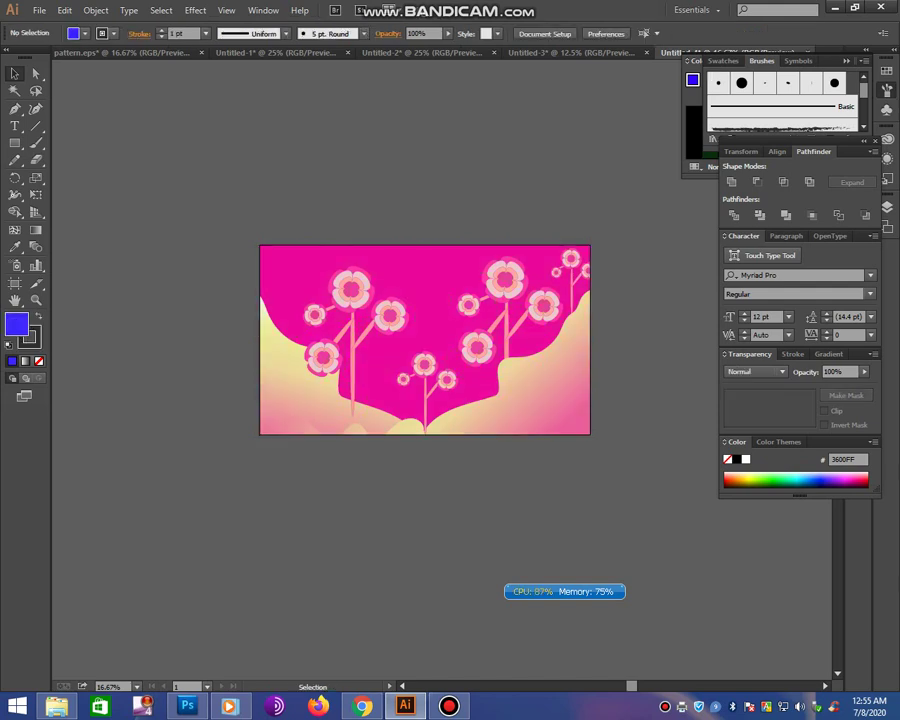
key(ctrl+z)
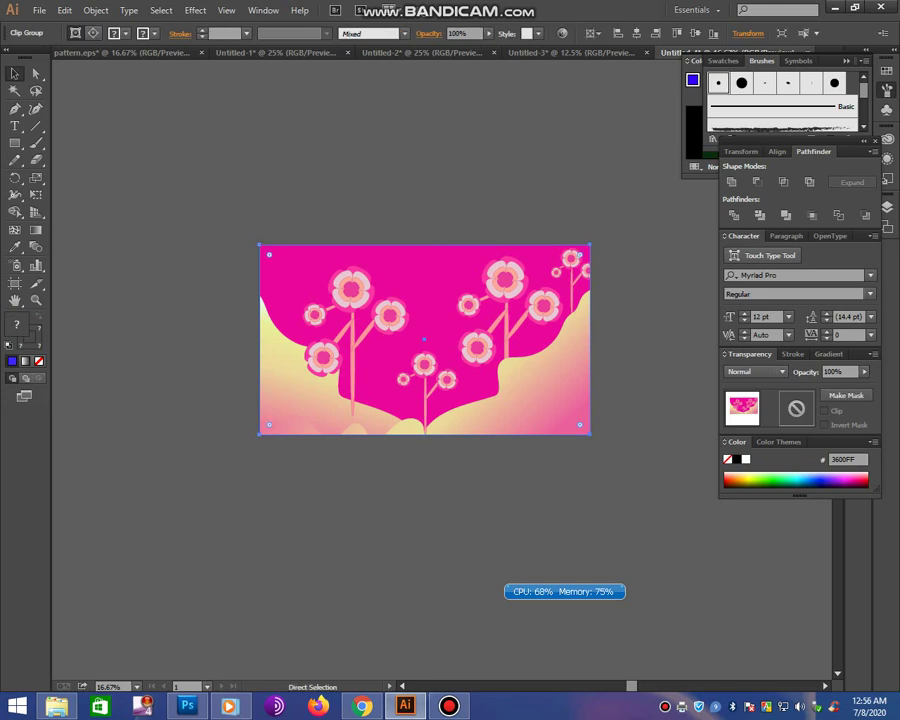
drag(227, 227, 623, 452)
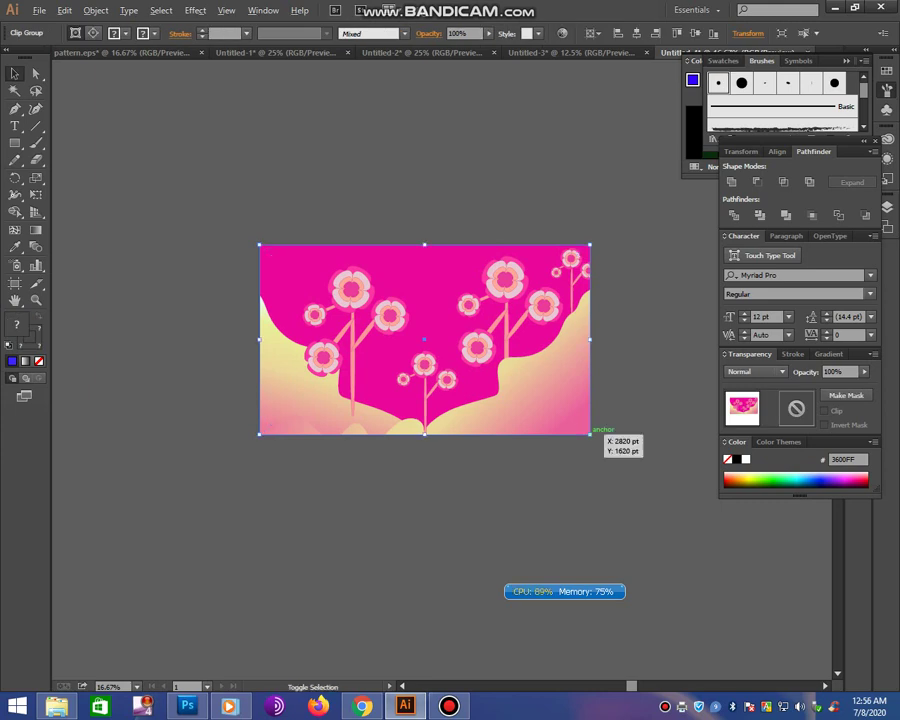
click(755, 371)
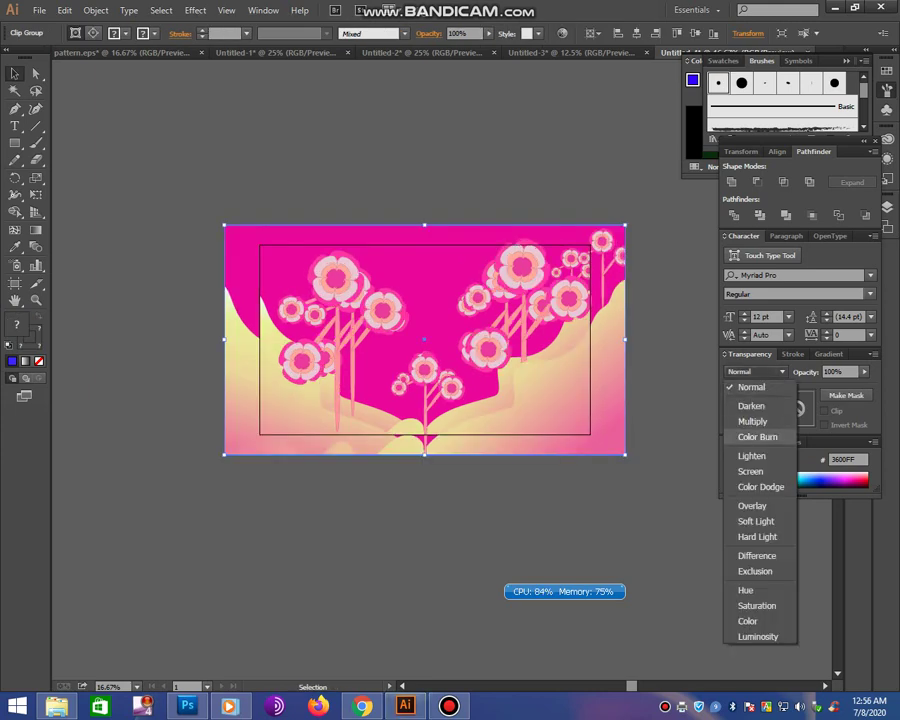
click(745, 418)
key(Down)
key(Down)
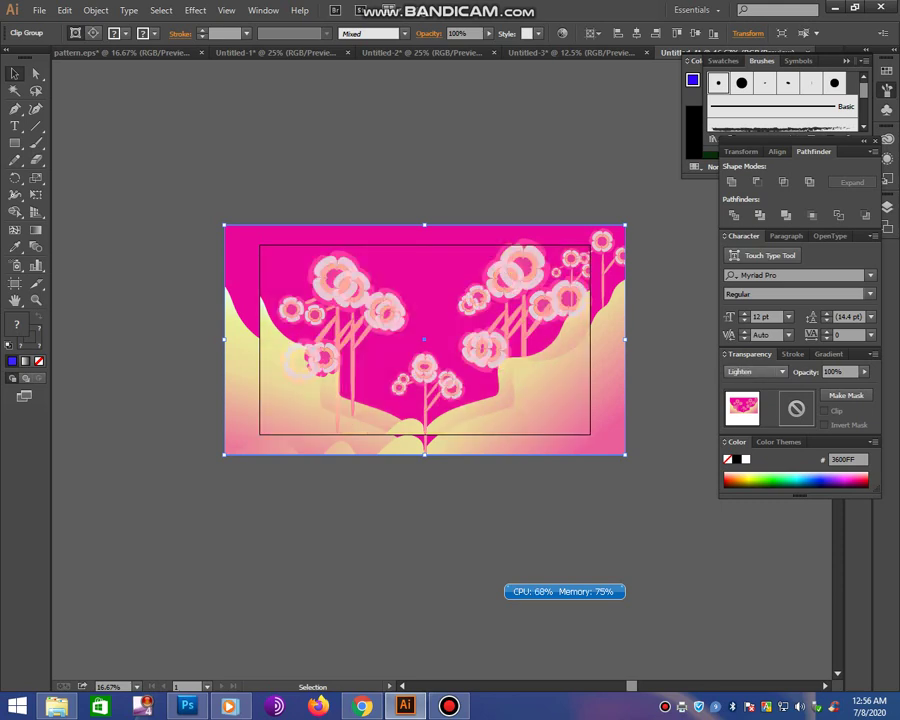
key(Down)
key(Down)
key(Up)
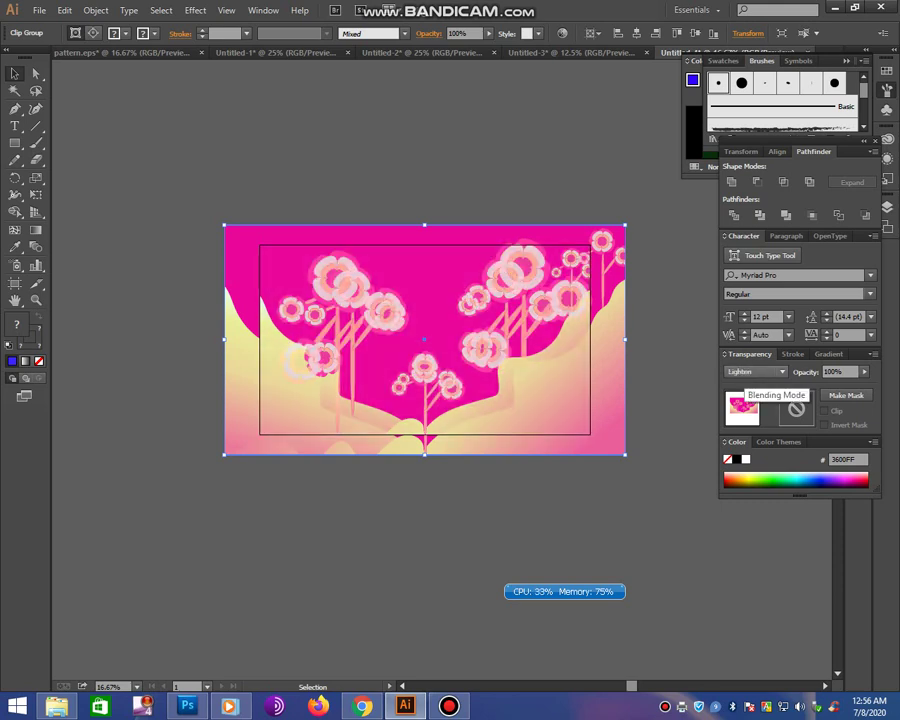
drag(500, 352, 465, 340)
mouse_move(470, 385)
mouse_down()
mouse_move(503, 393)
mouse_move(505, 417)
mouse_move(495, 413)
mouse_up()
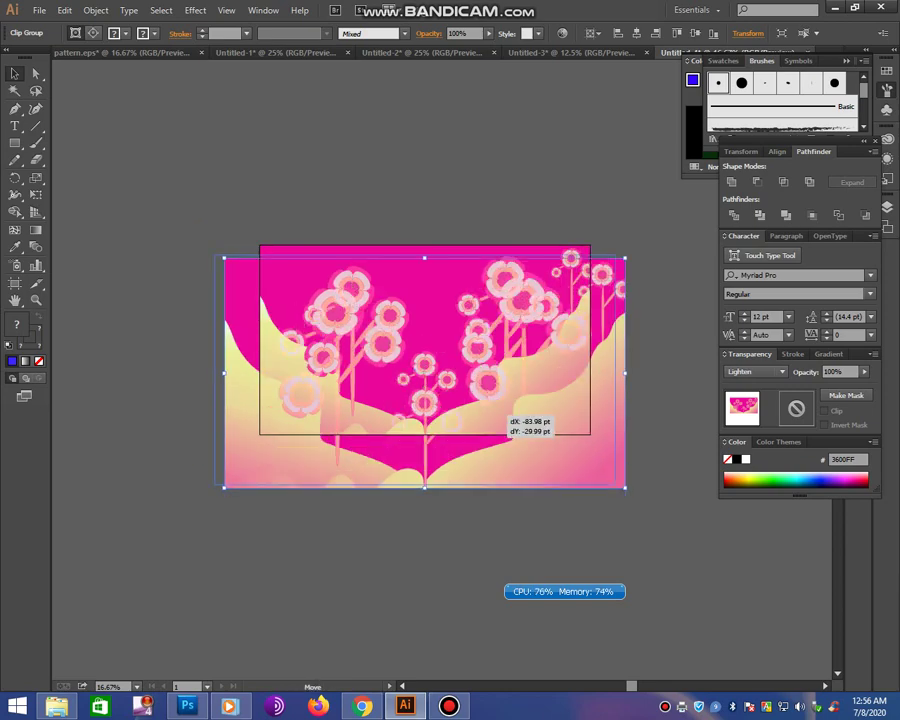
key(ctrl+shift+a)
- Draw a rectangle inside the artboard edges and clip all the artwork to it
key(m)
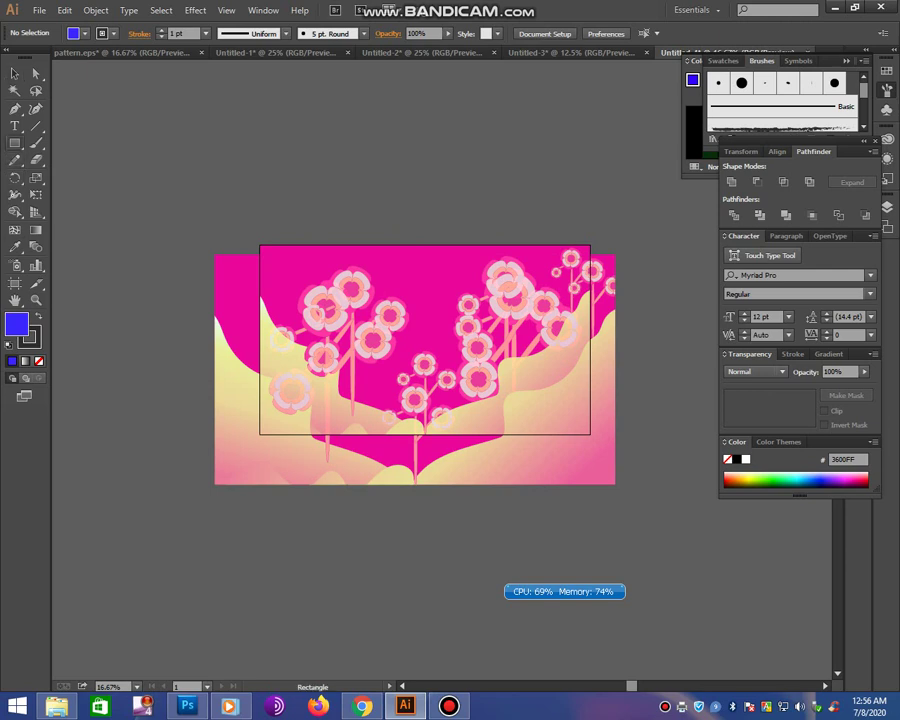
drag(269, 265, 588, 428)
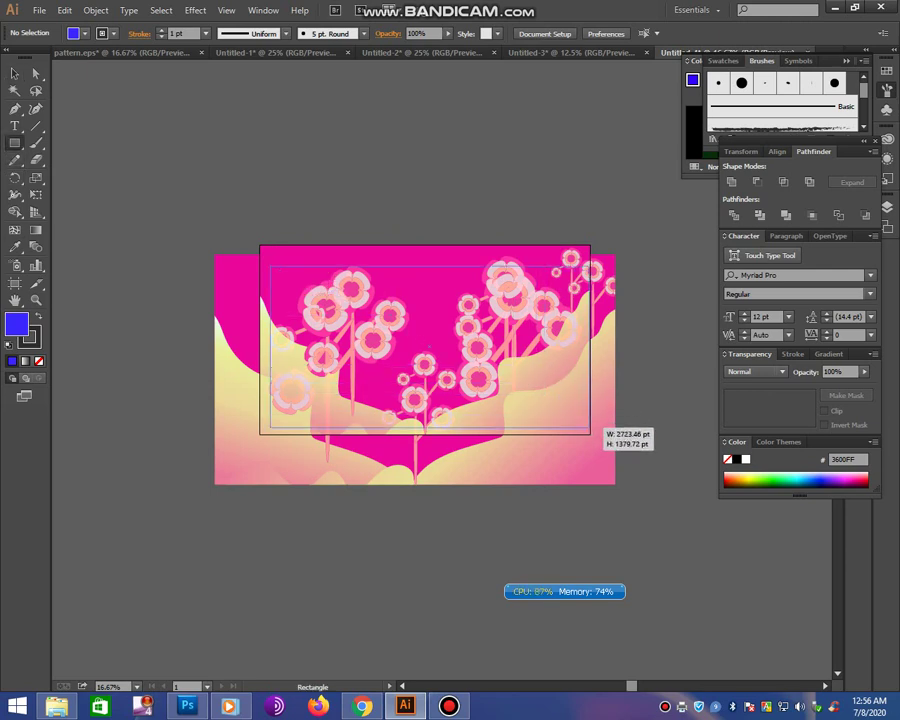
key(ctrl+a)
right_click(492, 361)
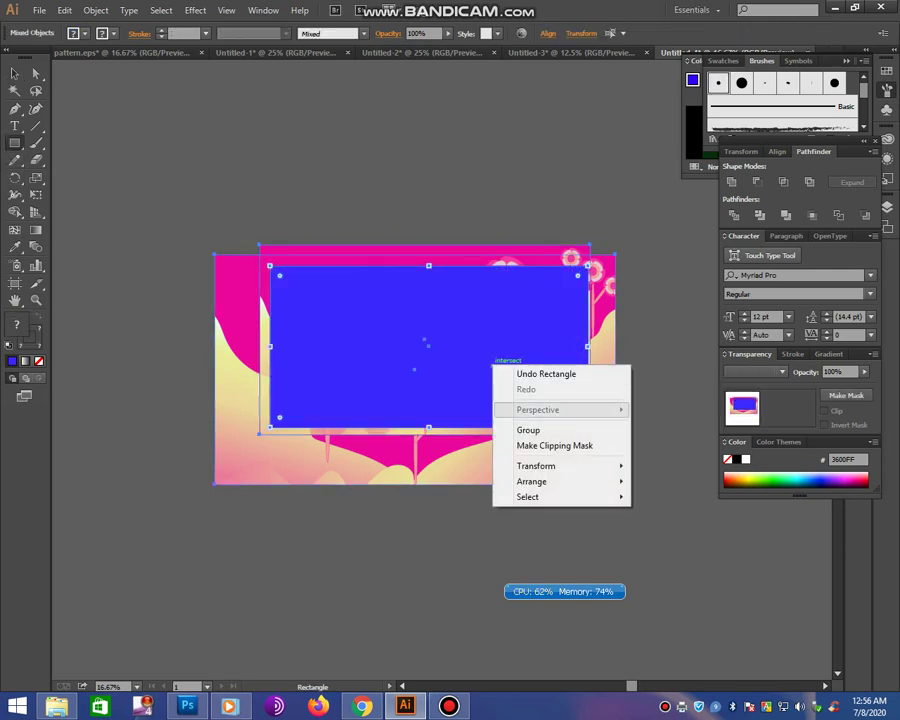
click(550, 444)
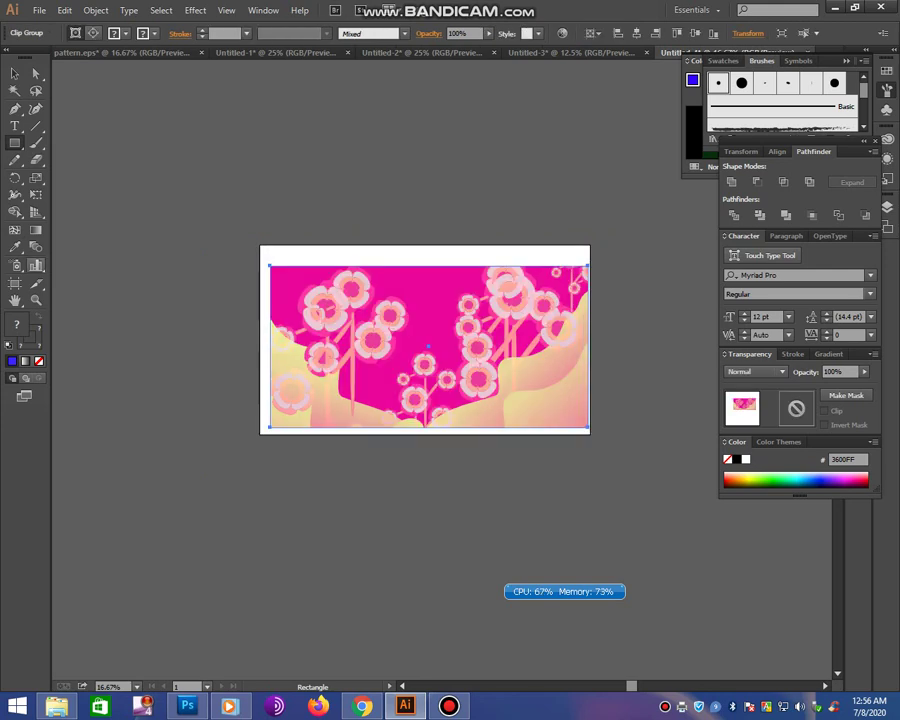
- Fit the artboard to the artwork bounds, then enlarge the clipped flower scene from its centre
key(shift+o)
click(140, 33)
click(100, 45)
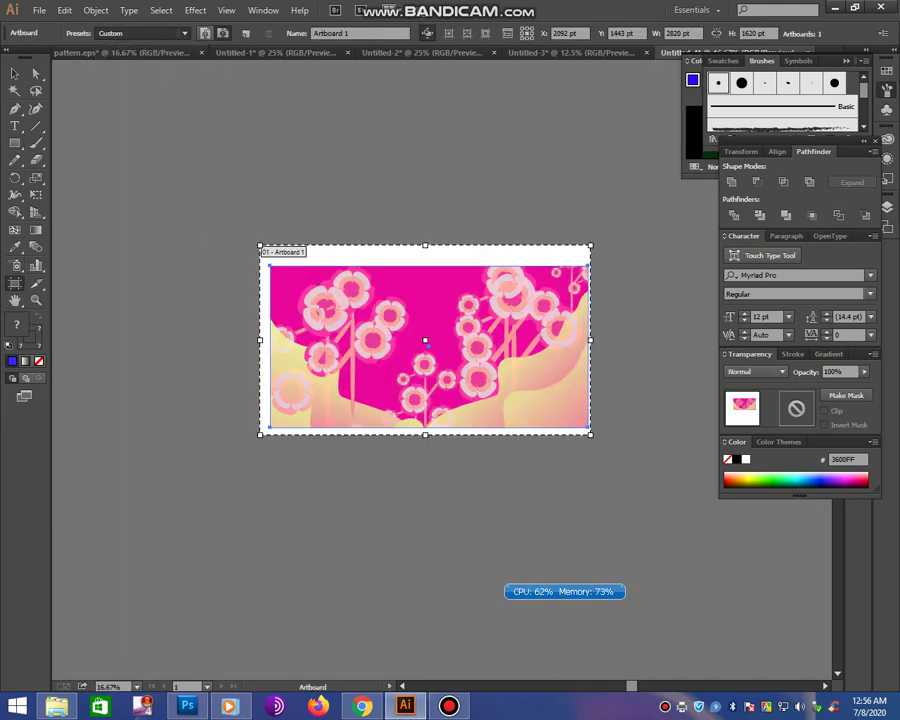
key(v)
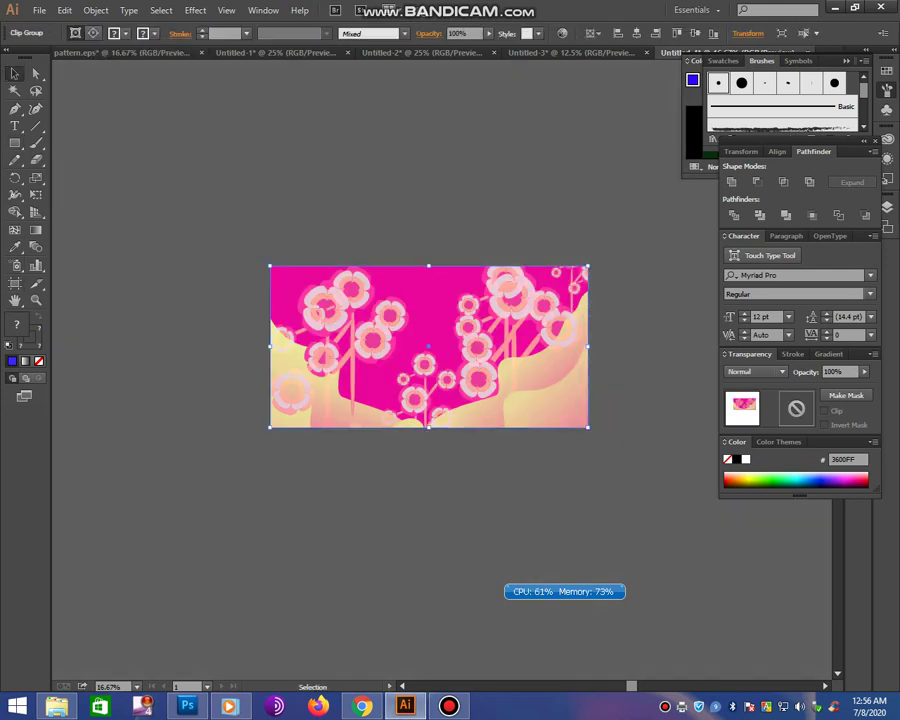
drag(205, 237, 622, 502)
drag(588, 427, 634, 451)
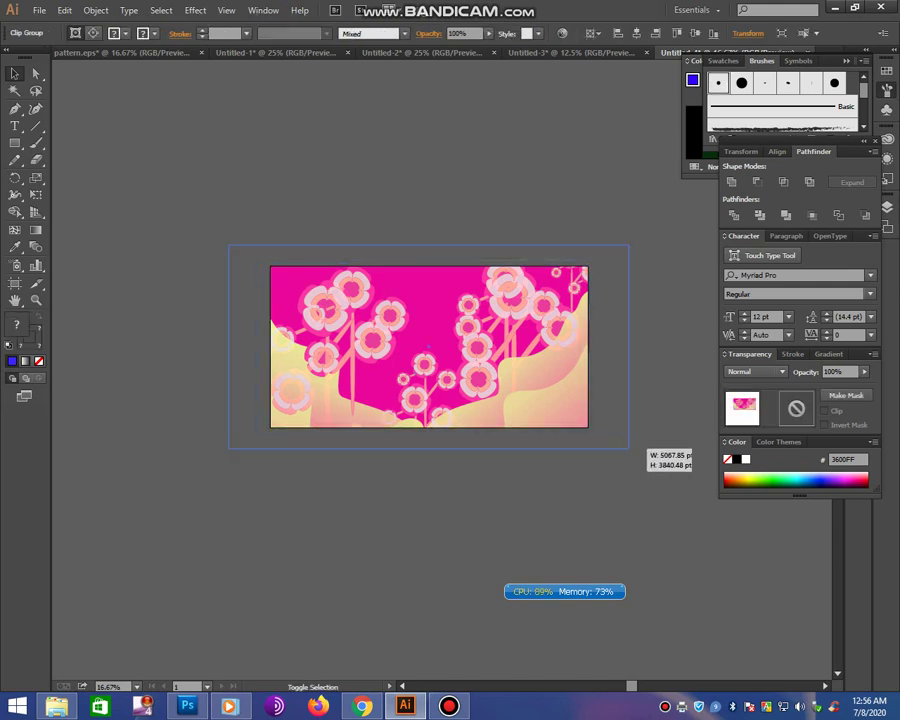
- Refit the artboard to the enlarged artwork edge to edge and deselect everything
key(shift+o)
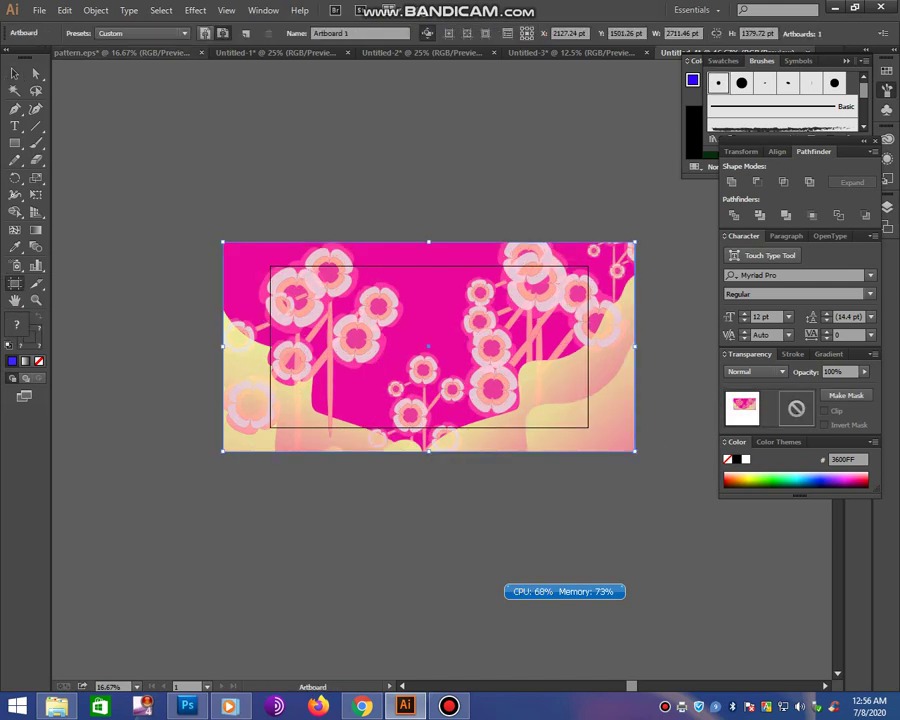
click(140, 33)
key(Escape)
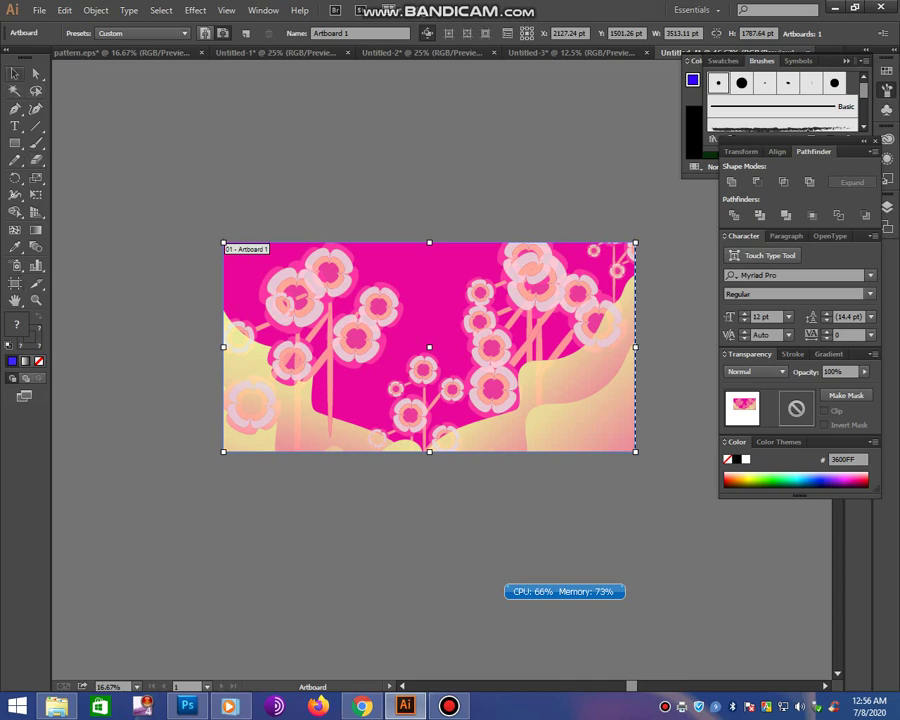
key(Escape)
key(ctrl+shift+a)
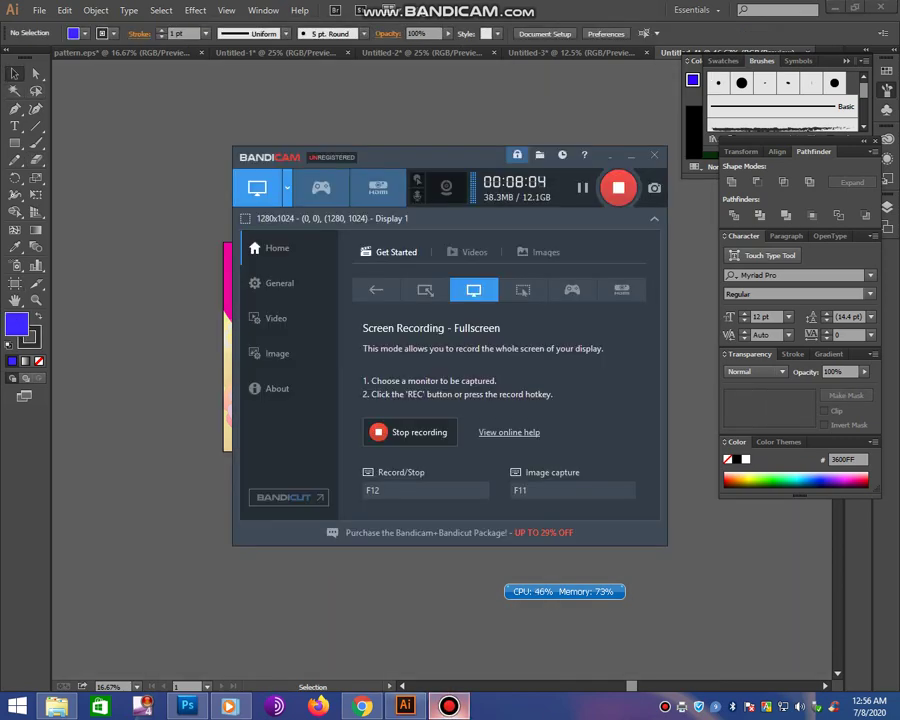
- Draw a blue rectangle covering the whole artboard and try the Hue blend mode on it
key(m)
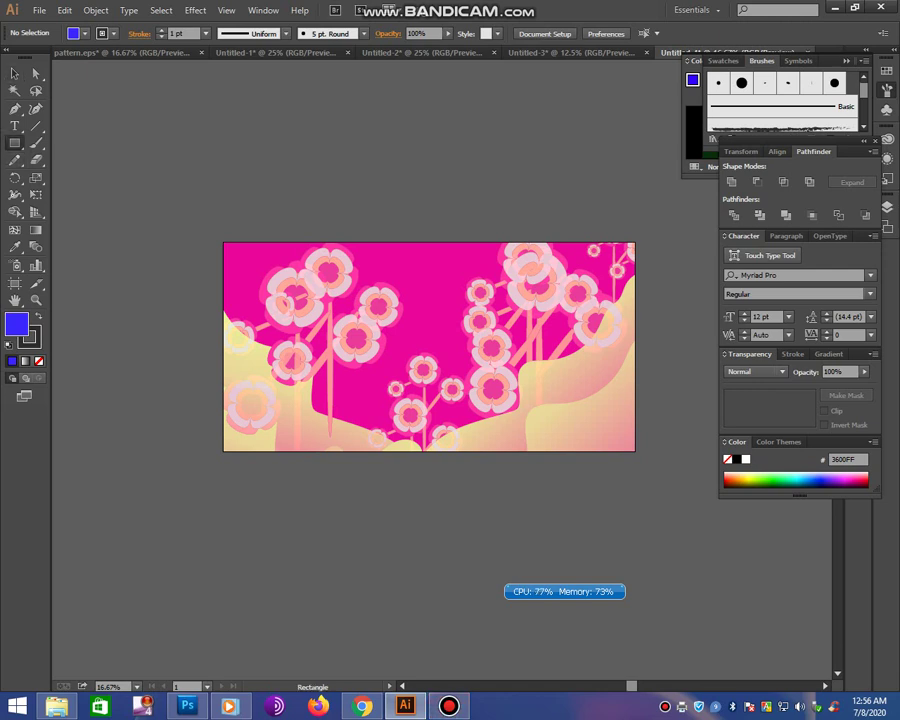
drag(222, 241, 634, 451)
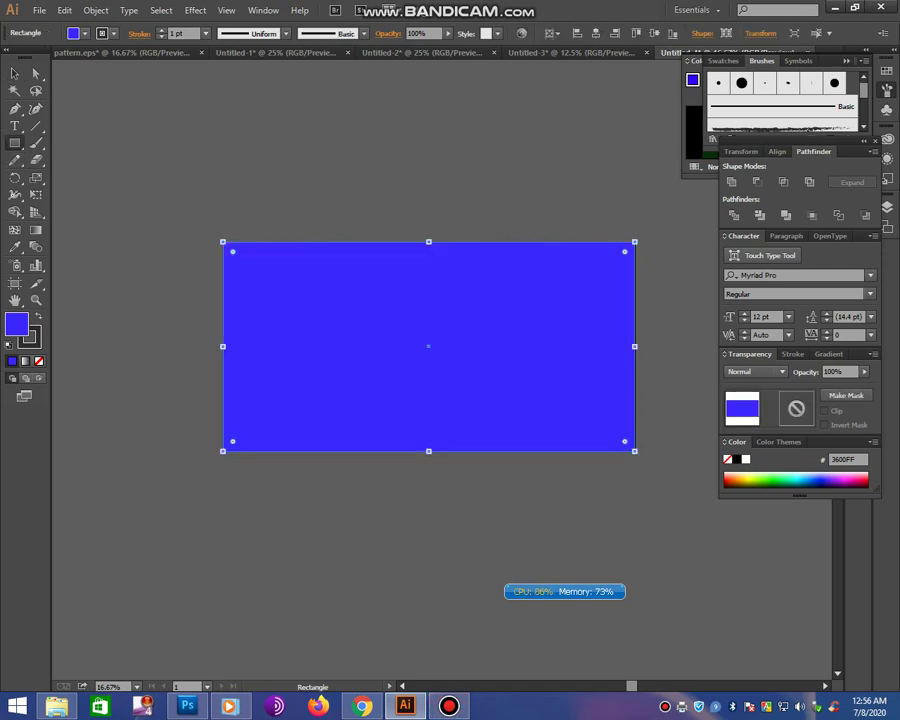
click(755, 371)
click(745, 586)
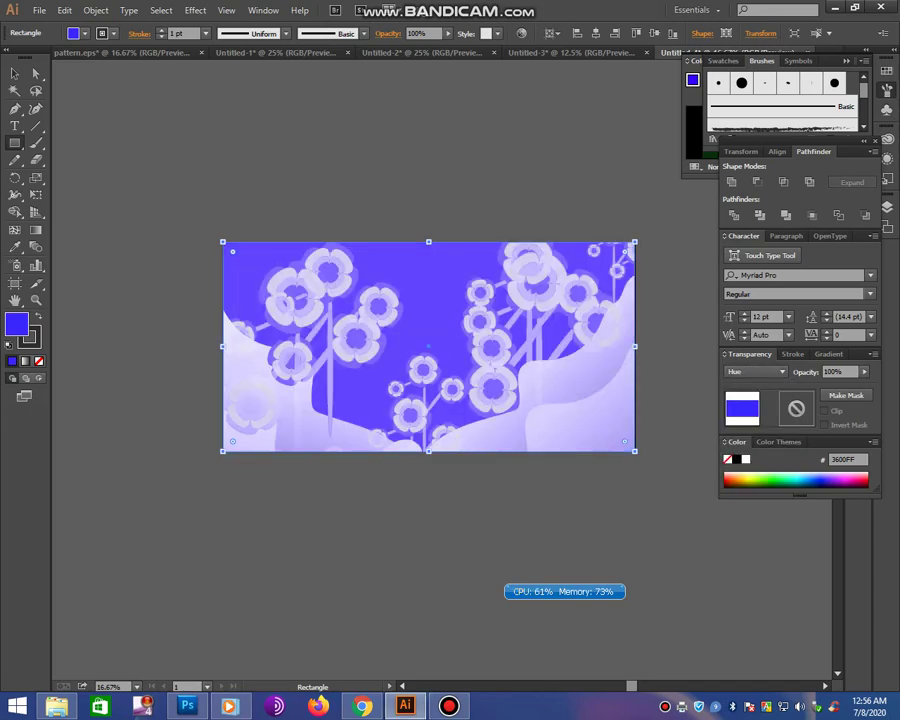
scroll(757, 378, up, 1)
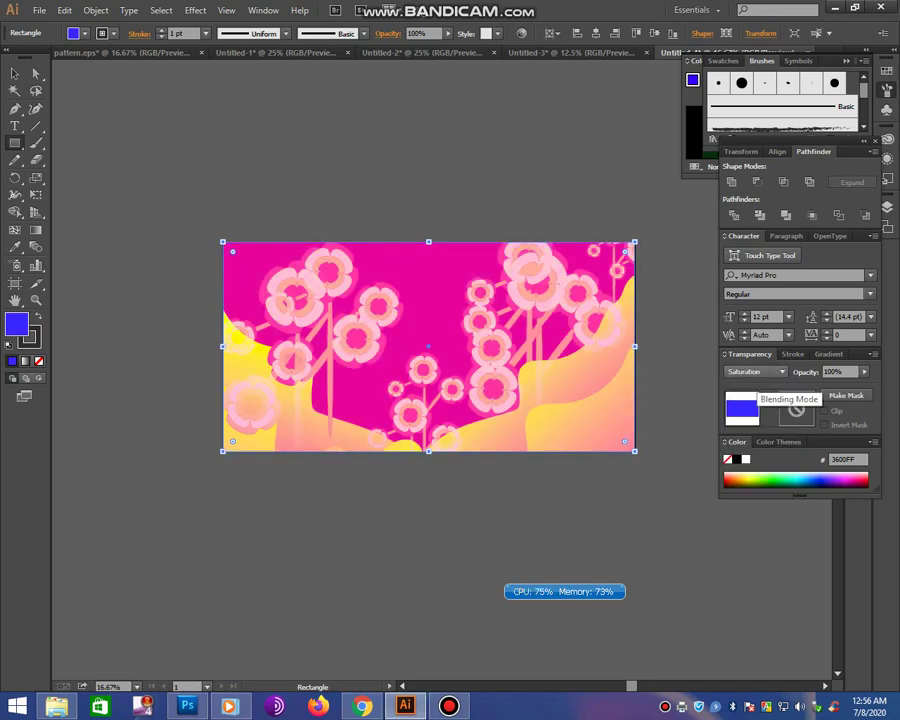
scroll(757, 378, down, 2)
scroll(757, 378, down, 1)
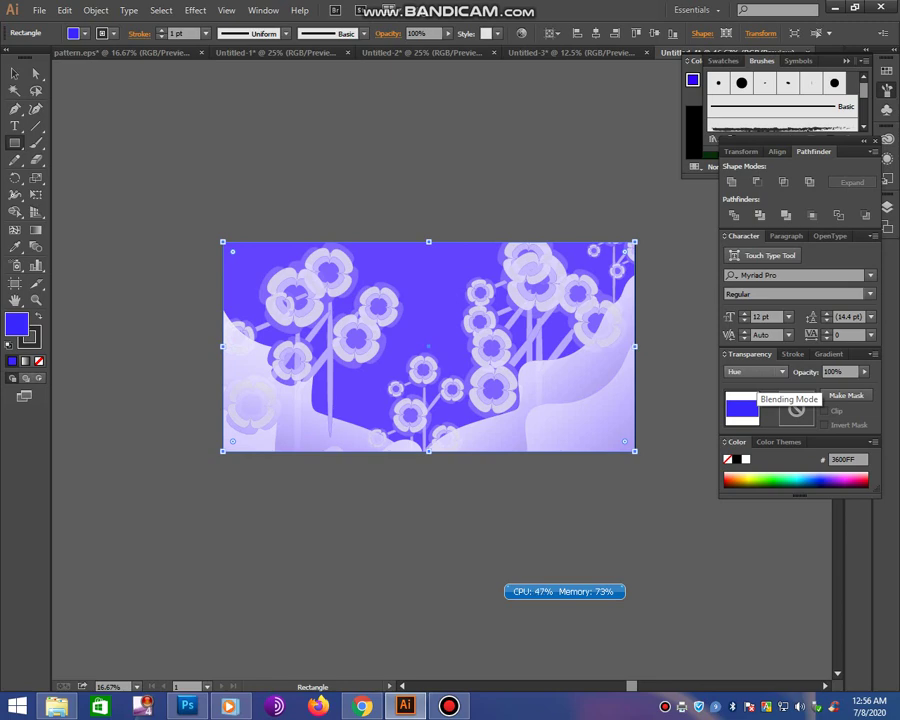
scroll(757, 372, down, 1)
scroll(757, 372, up, 1)
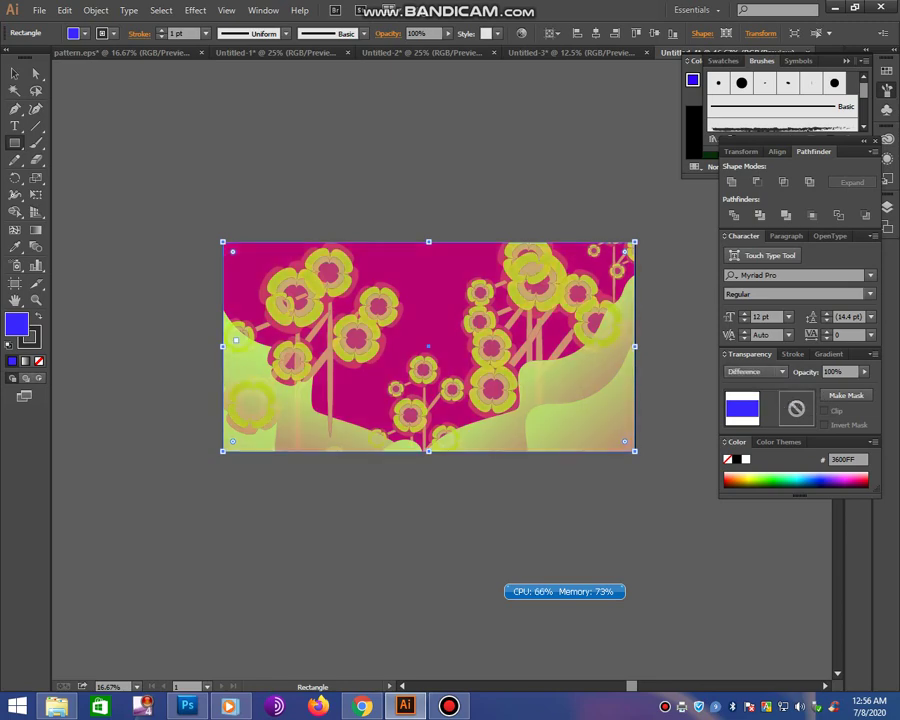
- Cycle the rectangle's blend modes, settling on Exclusion for a magenta and yellow-green scene
click(15, 73)
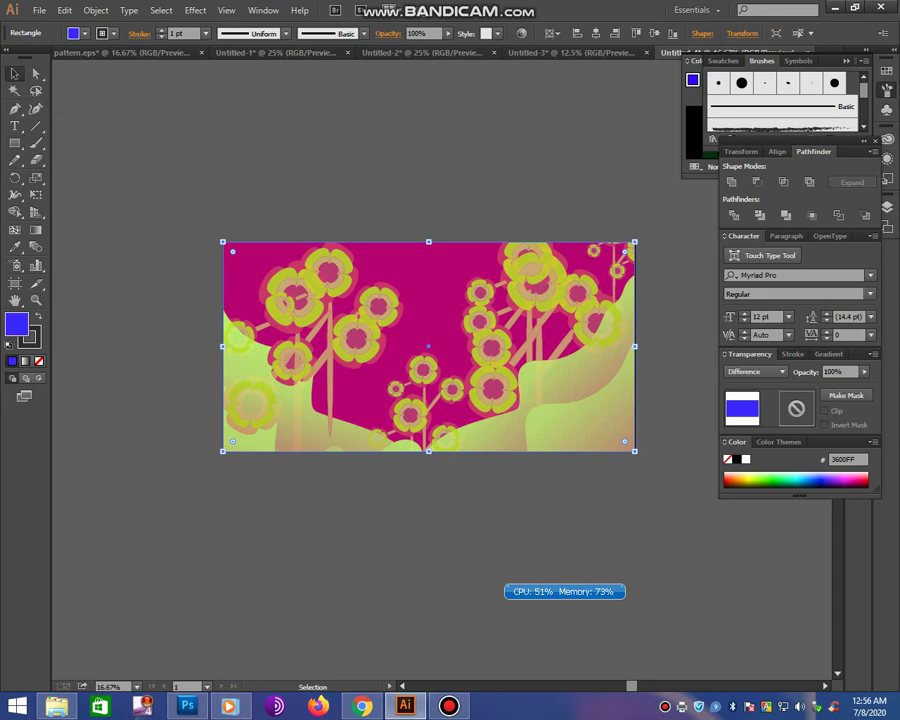
click(755, 371)
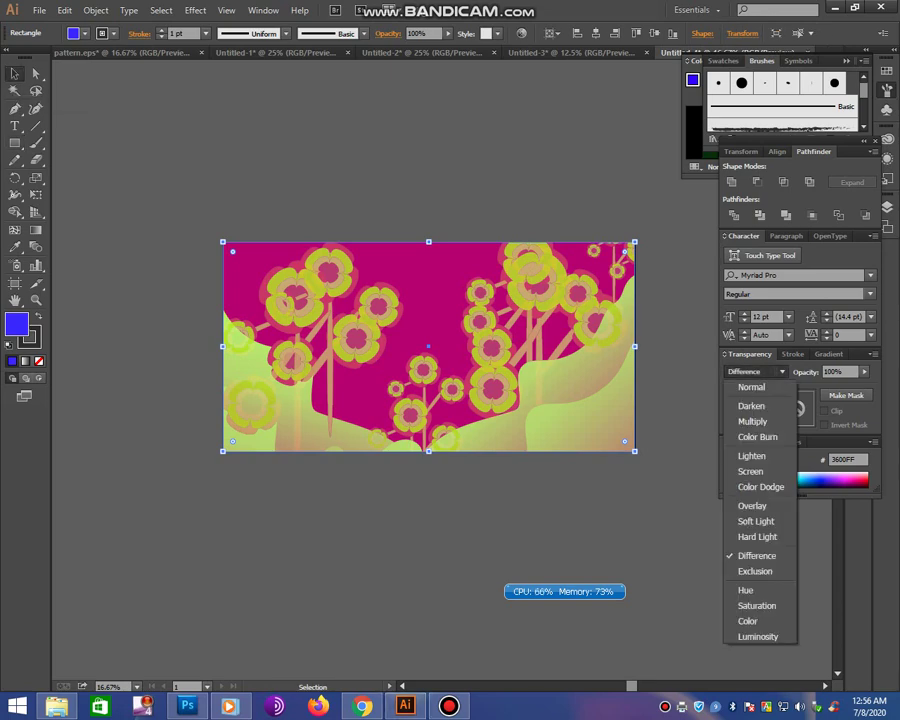
scroll(755, 372, down, 2)
scroll(755, 372, down, 1)
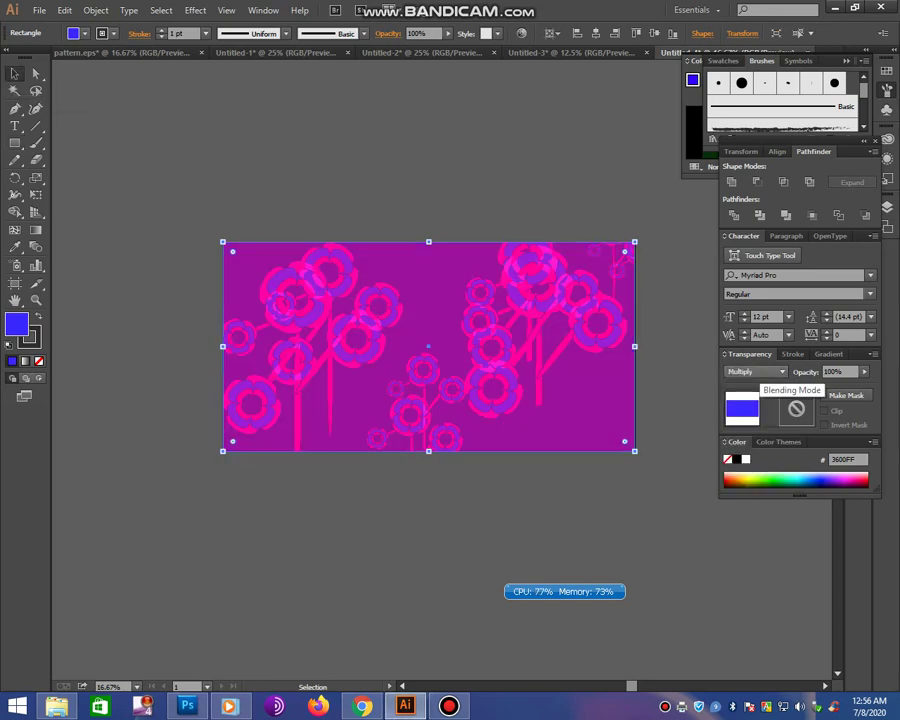
scroll(755, 372, down, 1)
scroll(755, 372, up, 1)
scroll(755, 372, up, 1)
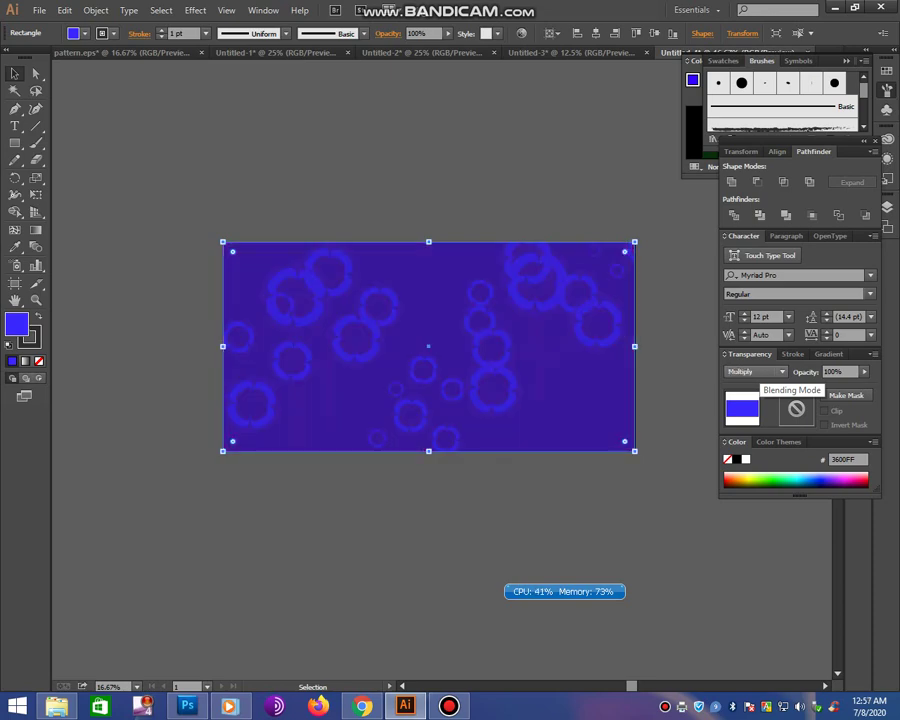
scroll(755, 372, down, 1)
scroll(755, 372, down, 1)
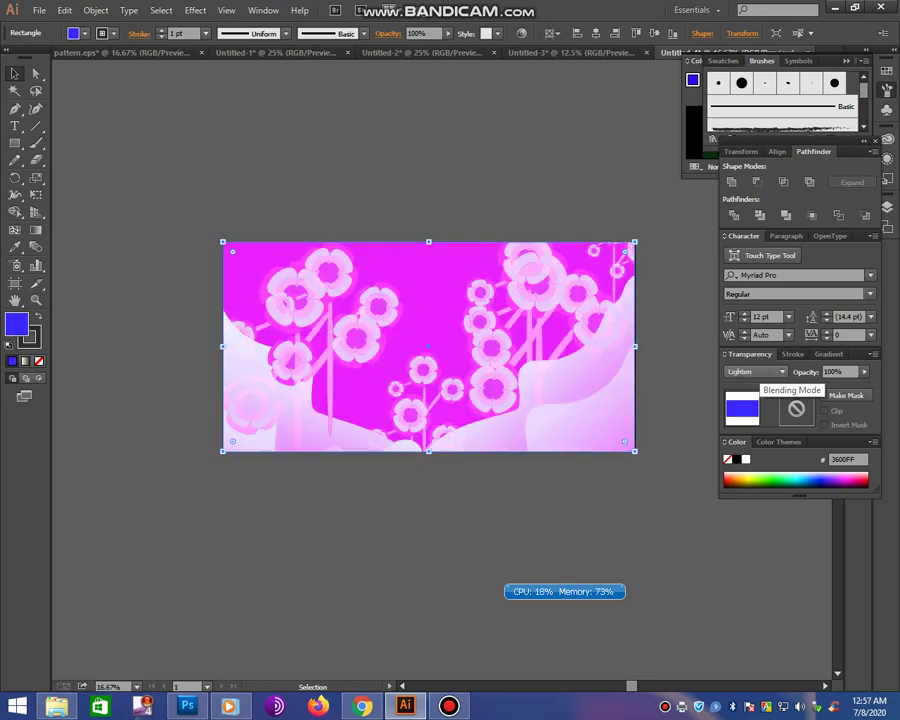
scroll(755, 372, down, 2)
scroll(755, 372, down, 2)
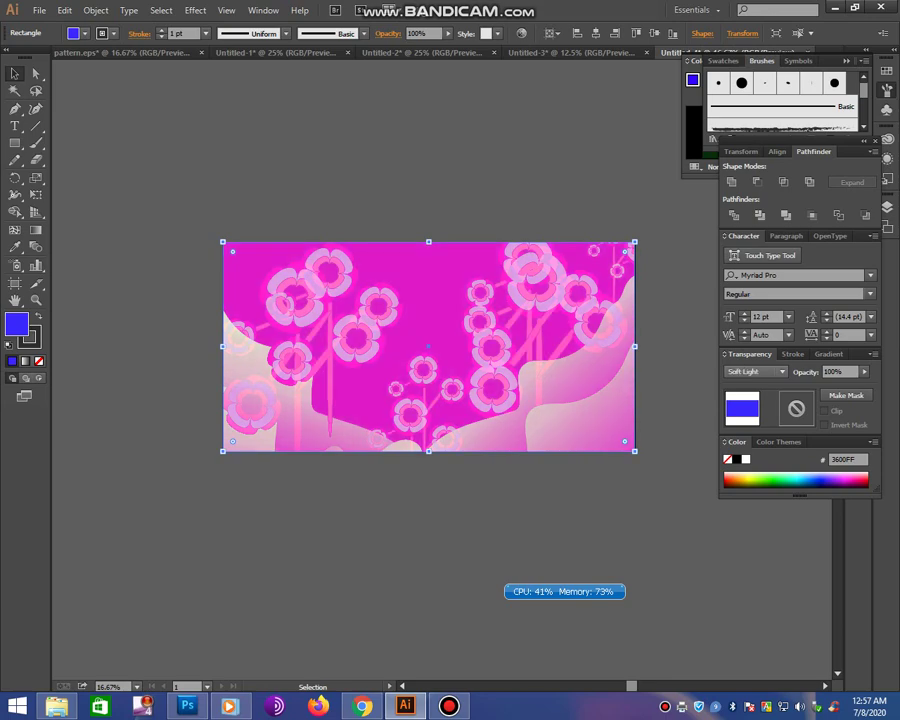
scroll(755, 372, down, 1)
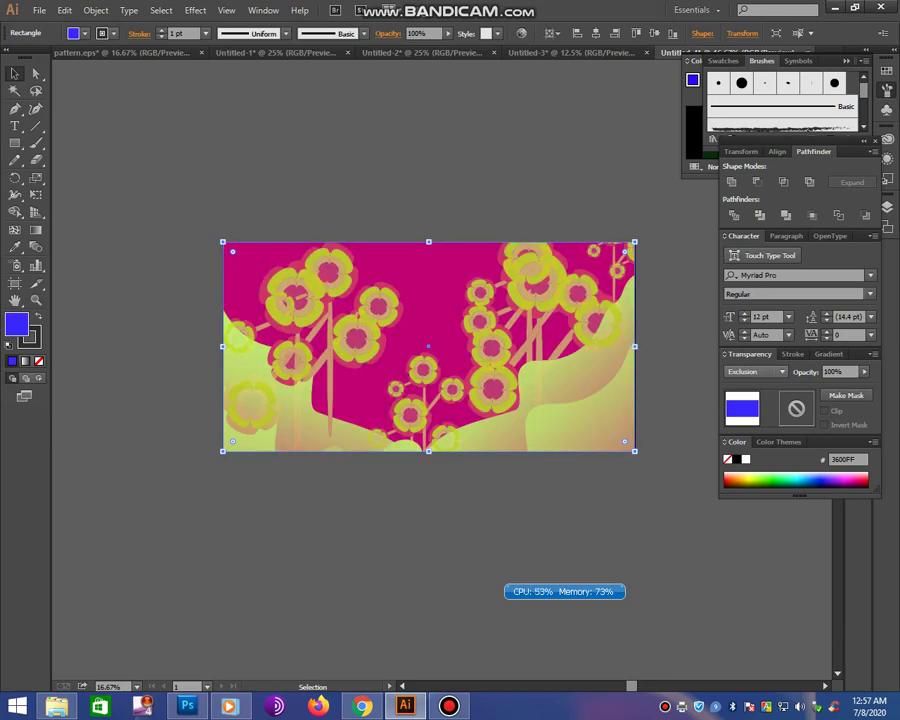
shift+click(512, 277)
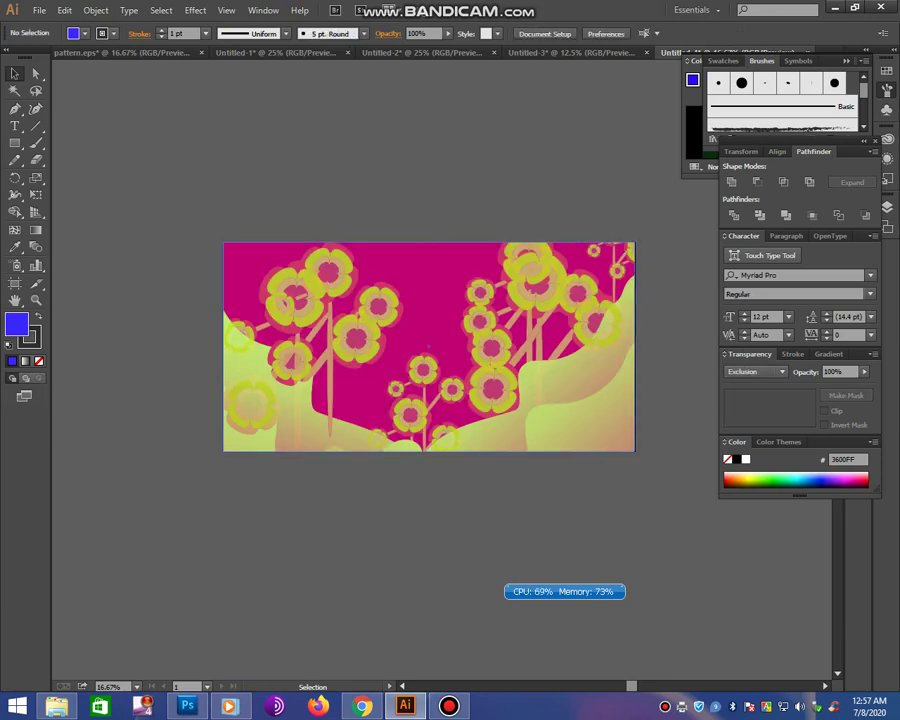
click(512, 277)
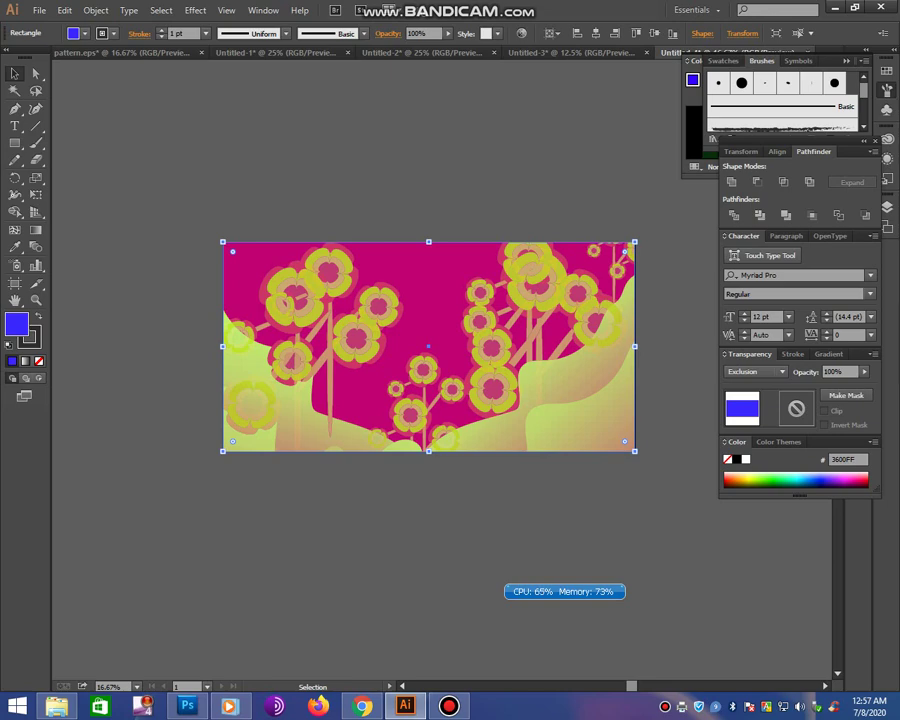